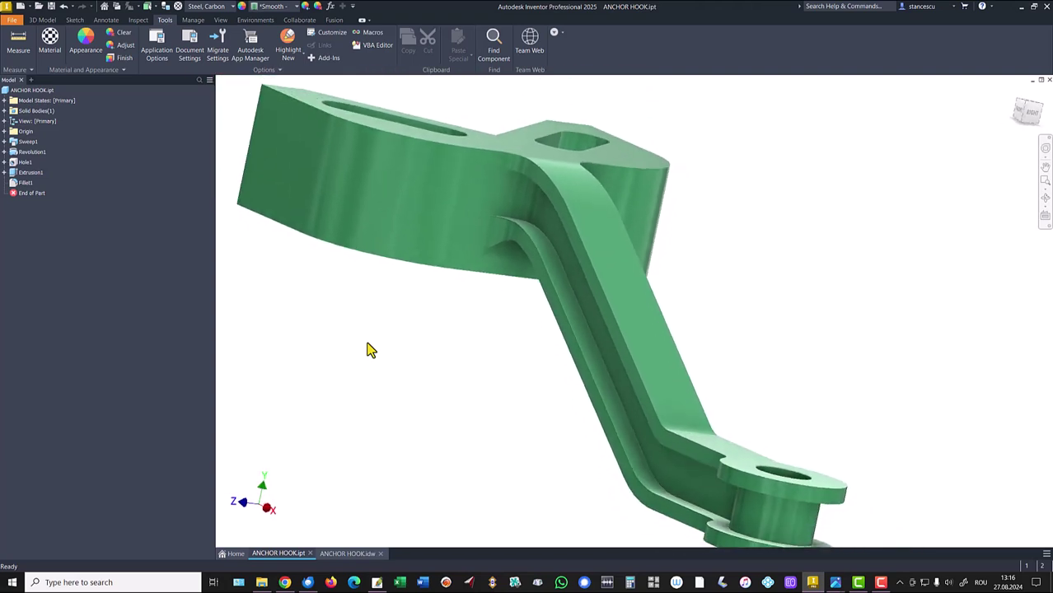
Return the green carbon-steel ANCHOR HOOK part to its Home view
key(F6)
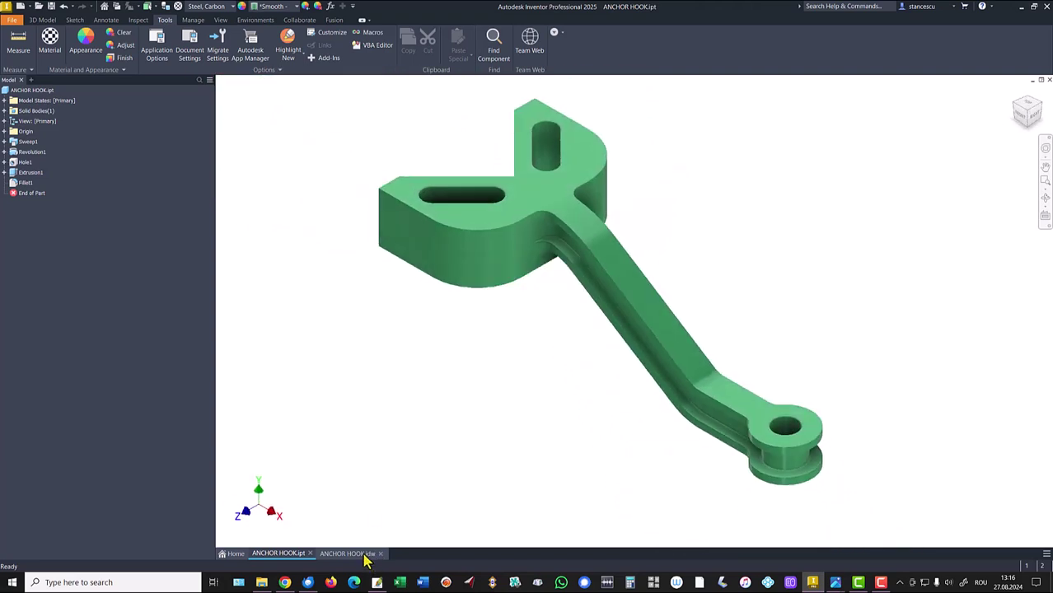
Switch to ANCHOR HOOK.idw and review its dimensioned views, section A-A and volume note
click(360, 552)
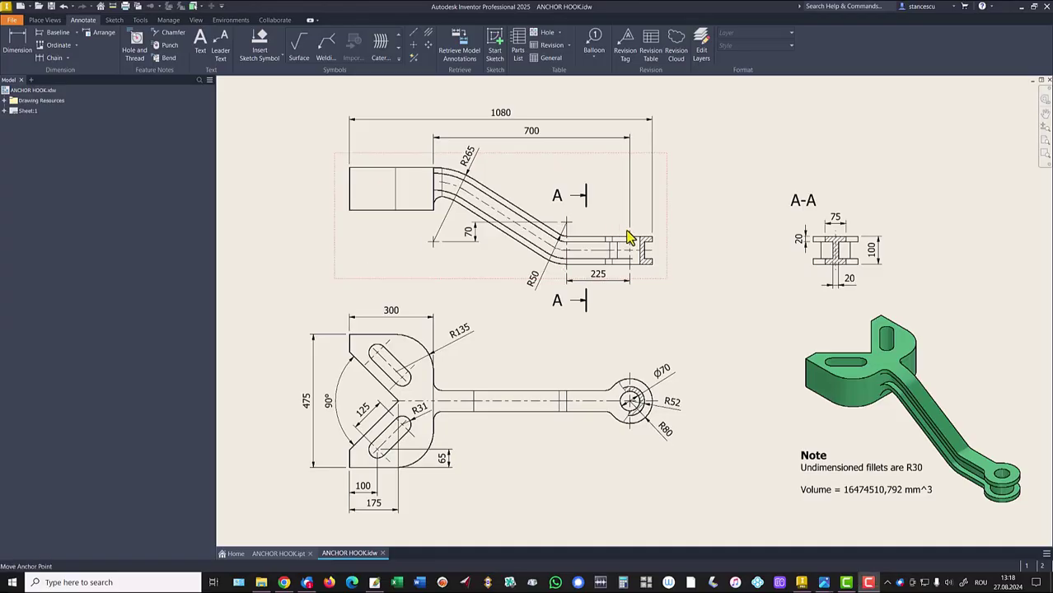
mouse_move(635, 237)
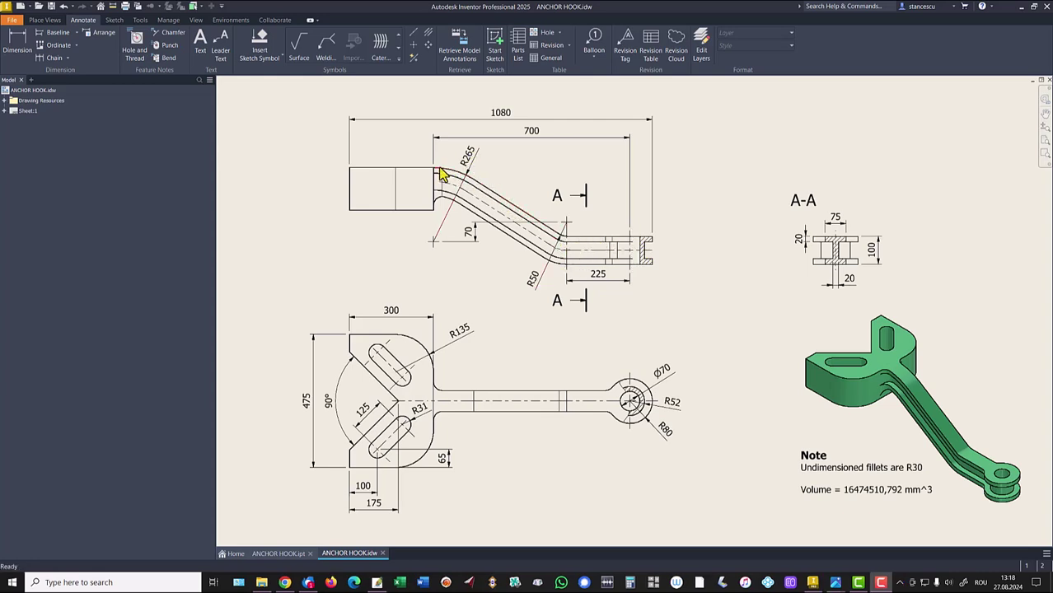
mouse_move(602, 284)
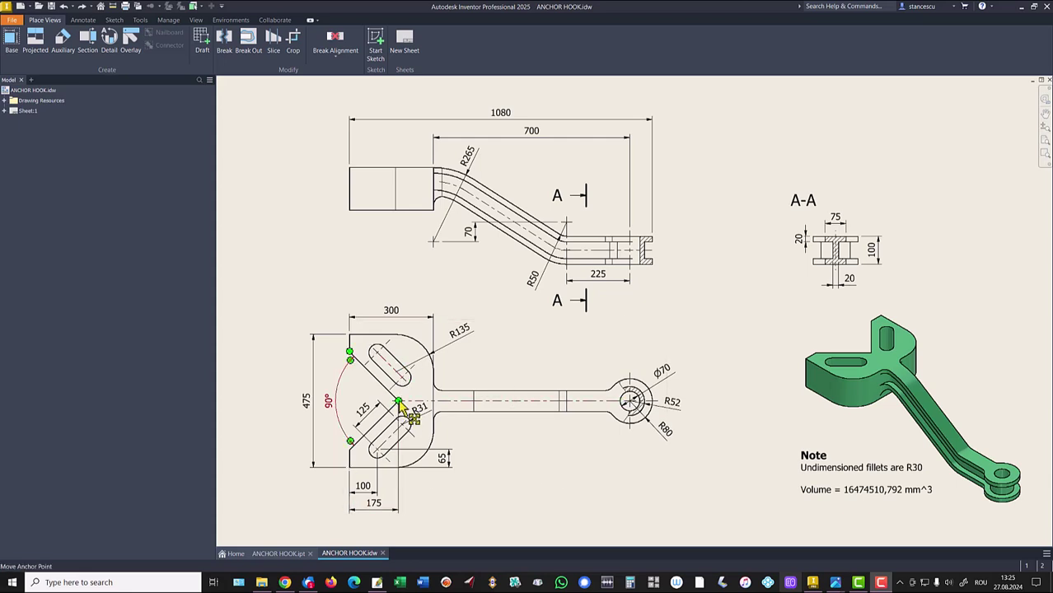
Create a new Standard (mm).ipt part and start a 2D sketch on the XY plane
click(534, 487)
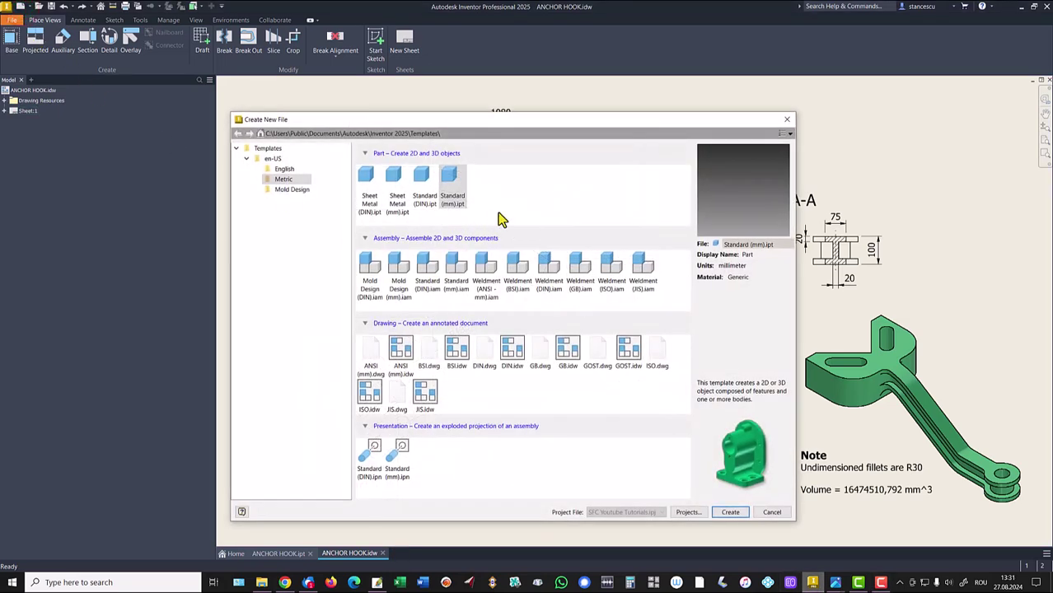
double_click(455, 179)
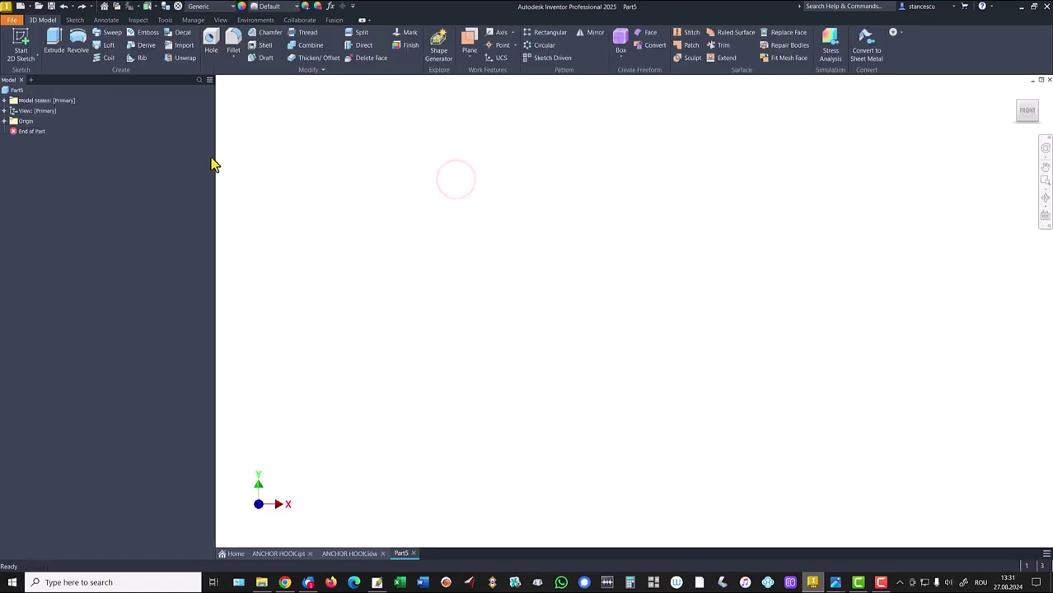
click(16, 41)
click(588, 178)
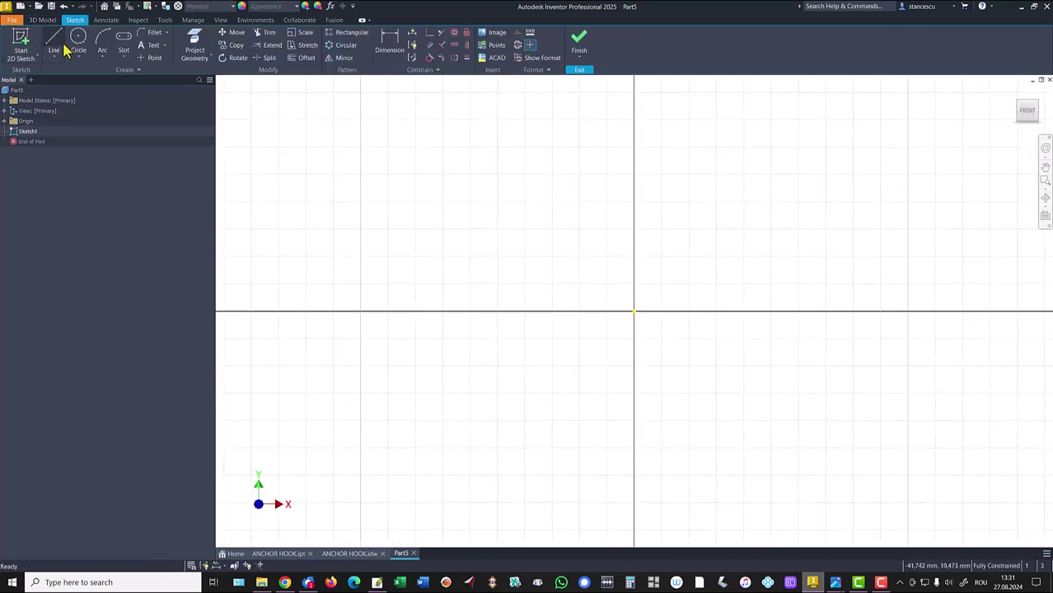
Draw the path: lower horizontal line, tangent arc, slanted line, tangent arc, upper horizontal line
click(56, 42)
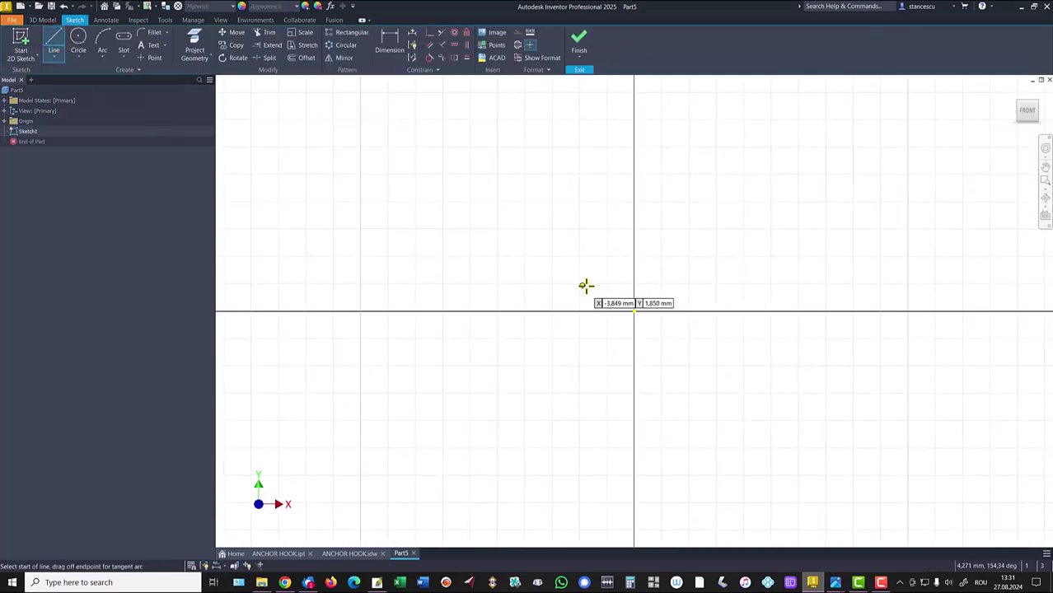
click(613, 292)
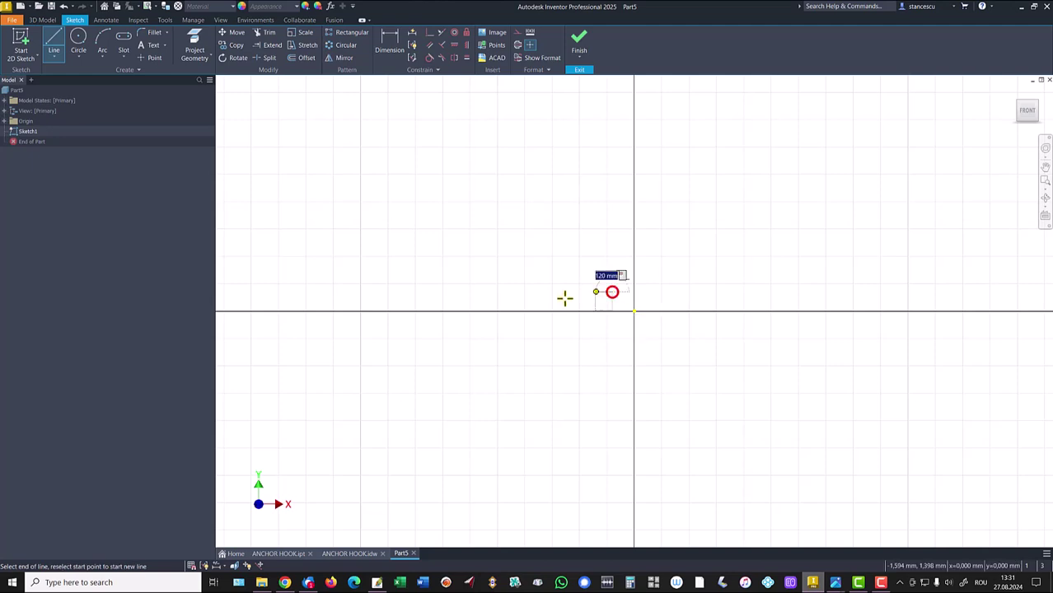
click(510, 291)
drag(510, 290, 487, 280)
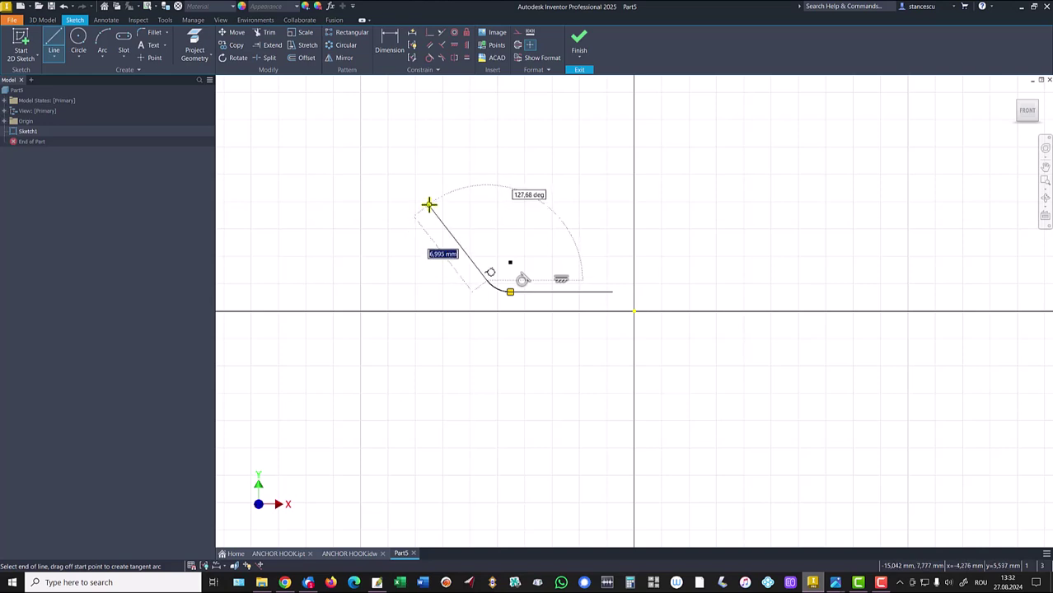
click(428, 205)
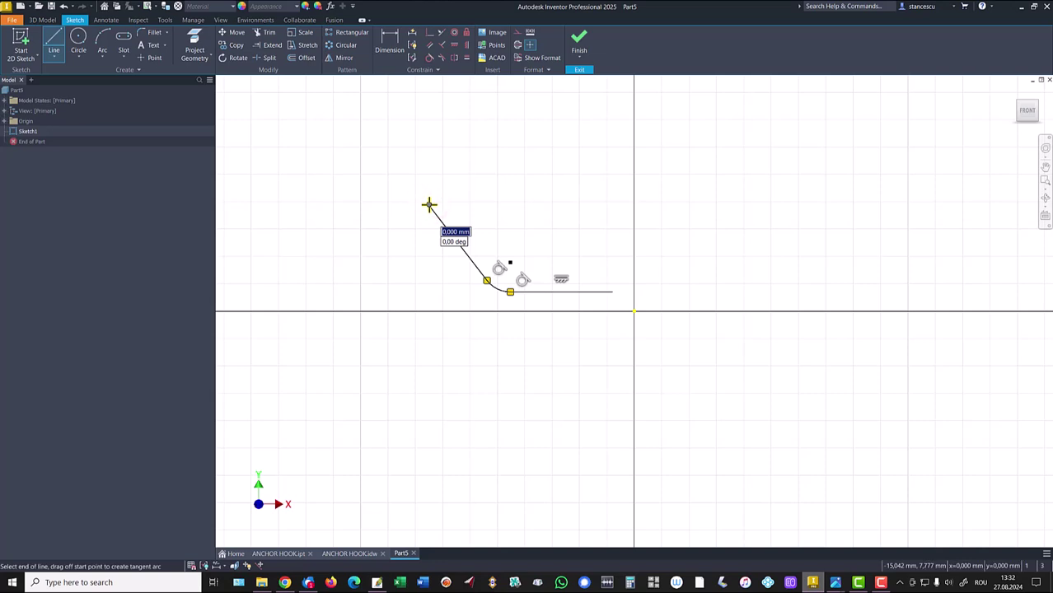
drag(428, 203, 401, 191)
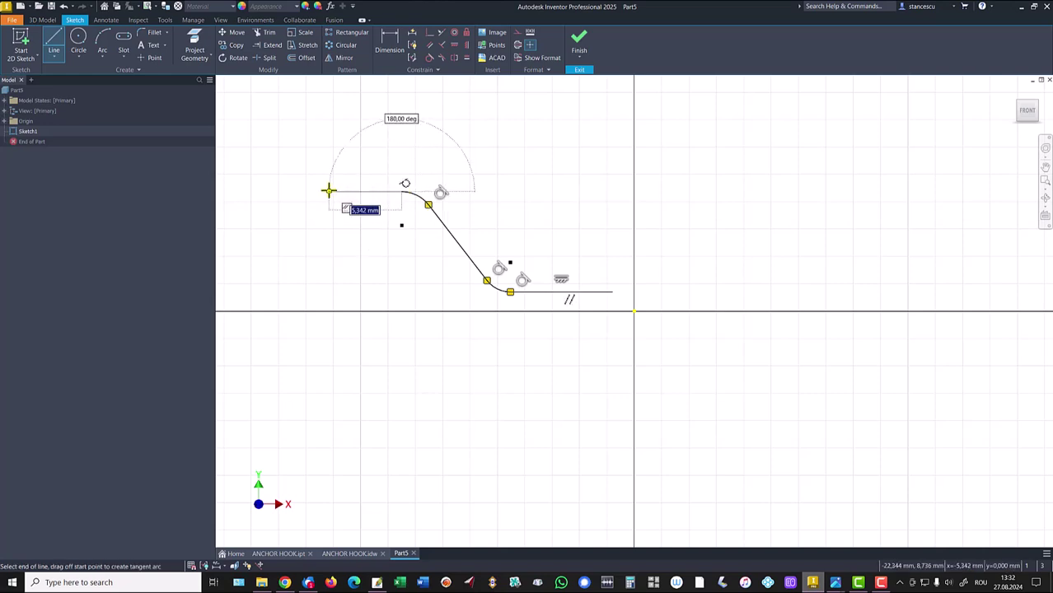
click(328, 191)
key(Escape)
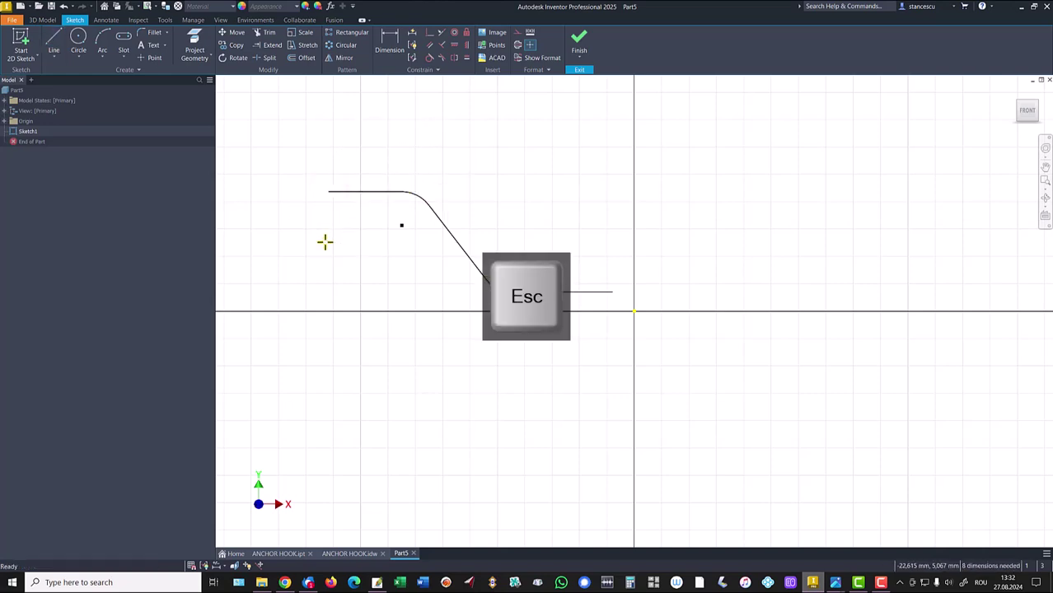
Dimension the path's overall width as 700+300-175, giving 825 mm
click(393, 40)
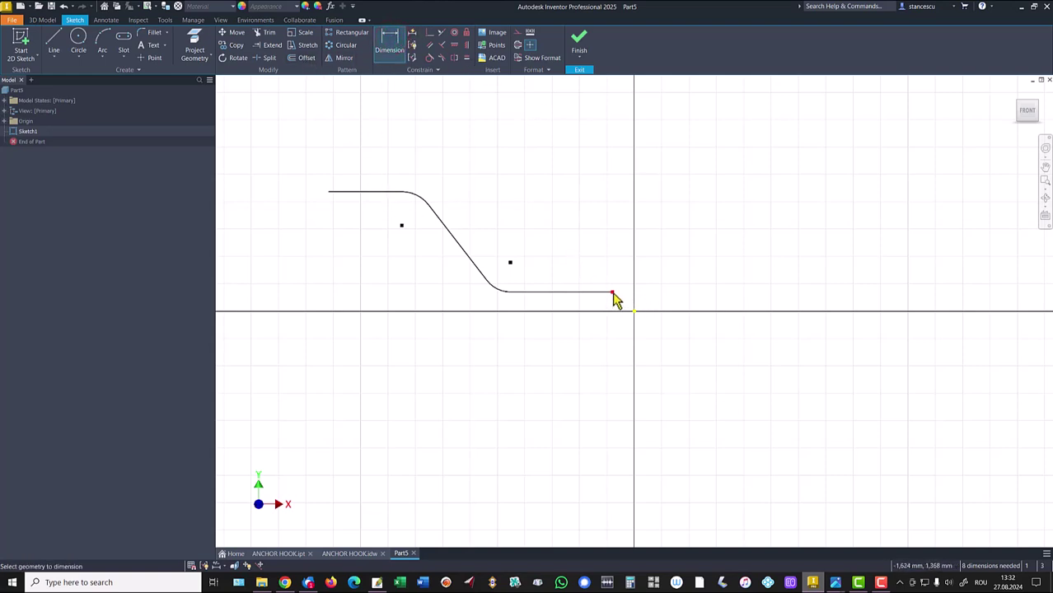
click(612, 292)
click(327, 191)
click(487, 161)
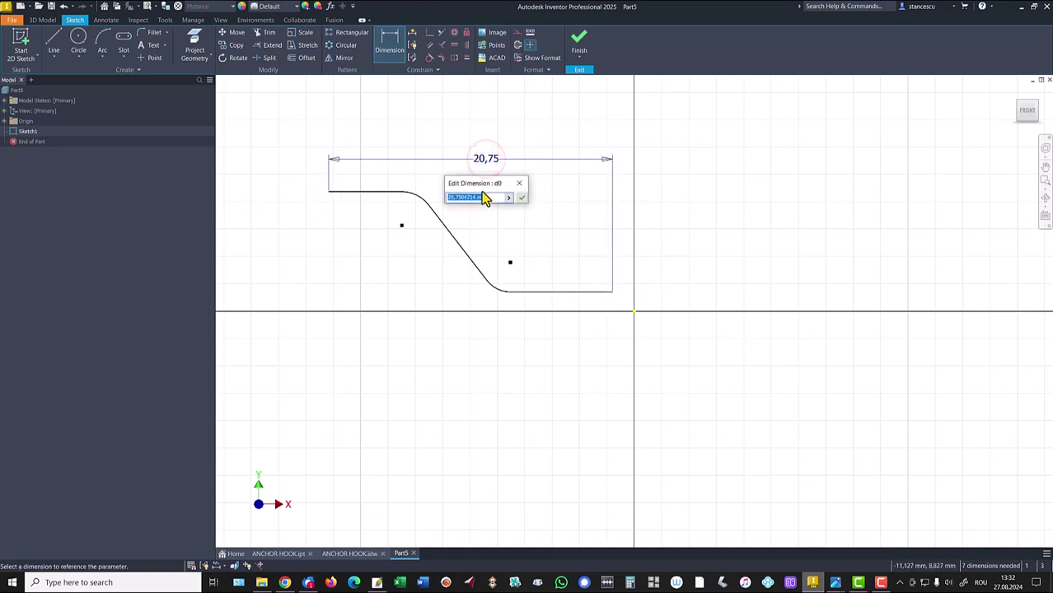
text(7)
text(00+300-175)
key(Return)
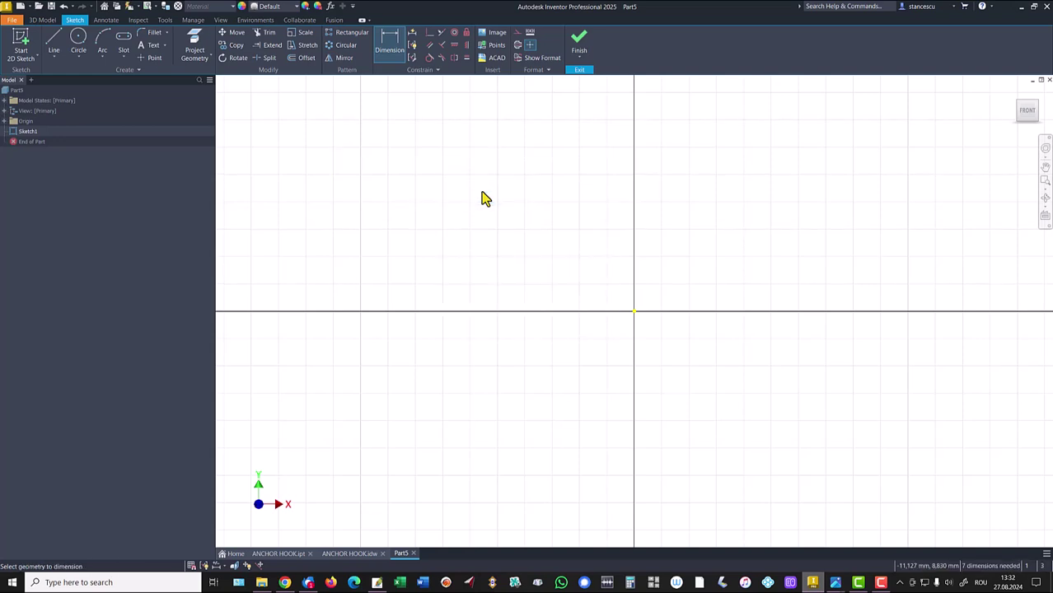
key(Home)
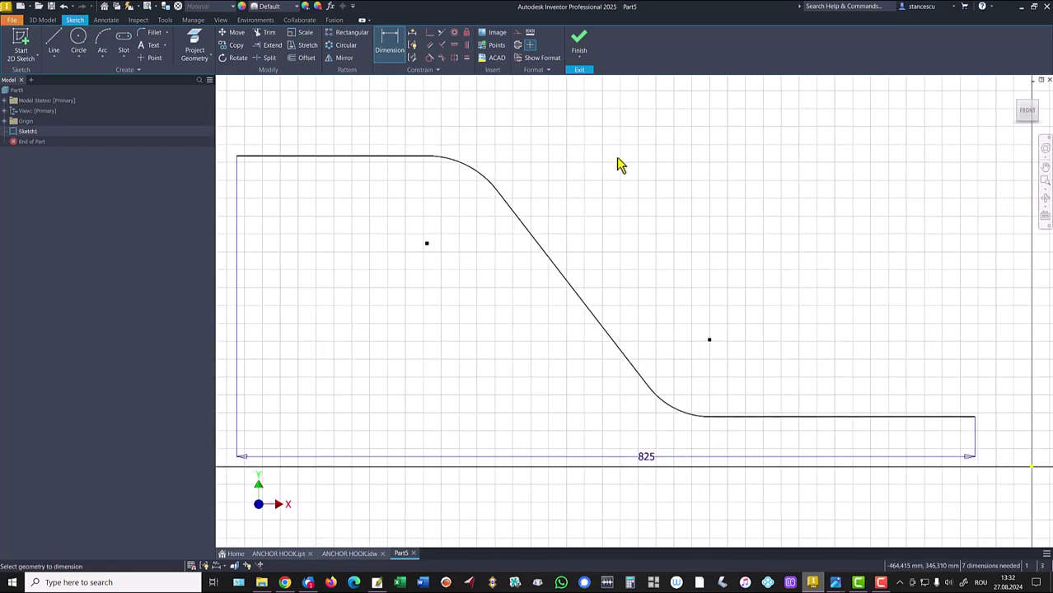
Make the path's right end coincident with the sketch origin and move the 825 dimension above
click(429, 34)
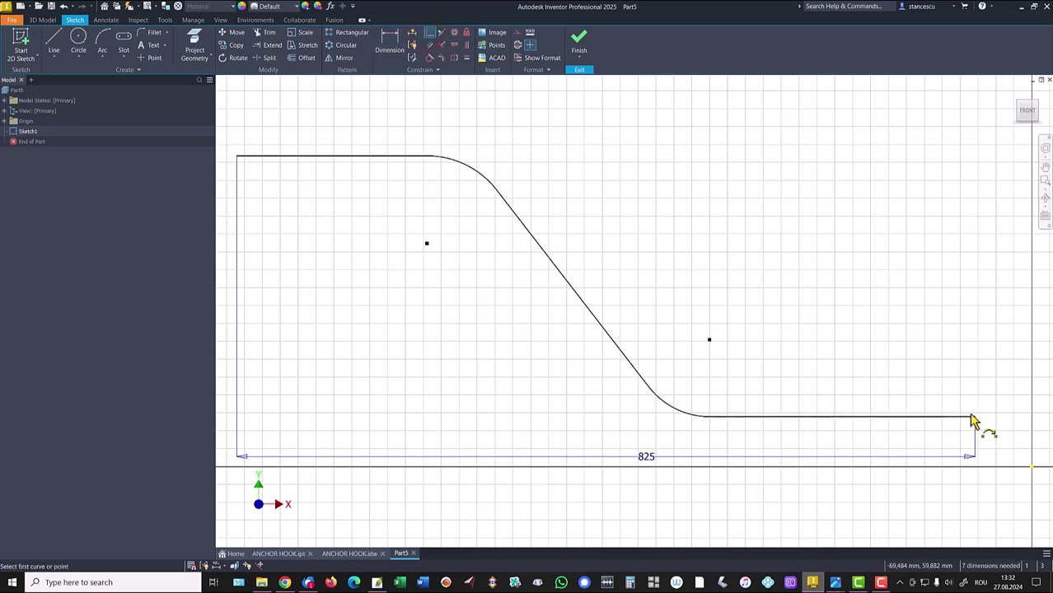
click(973, 417)
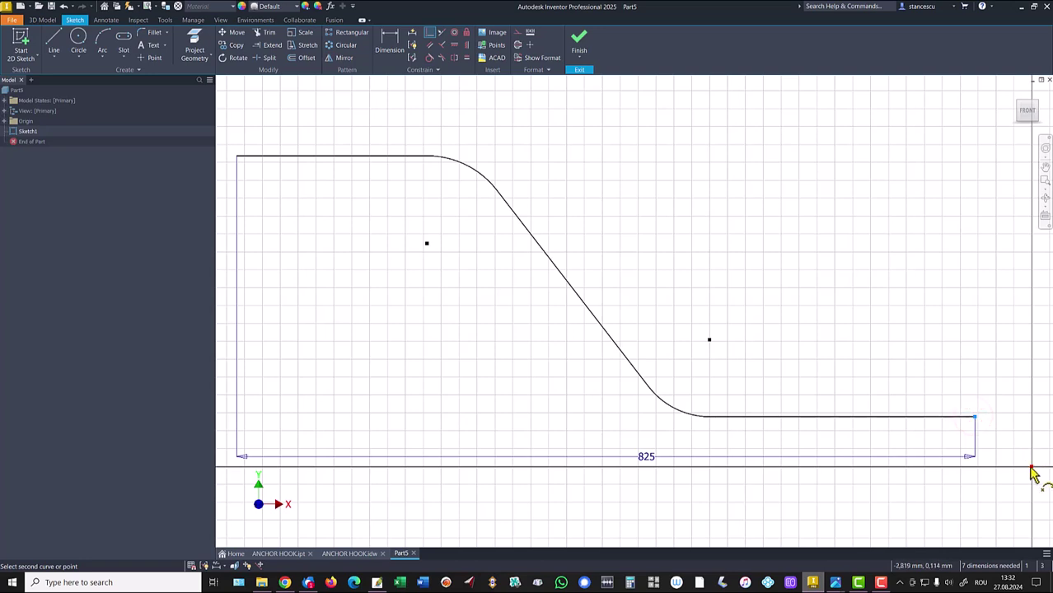
click(1030, 468)
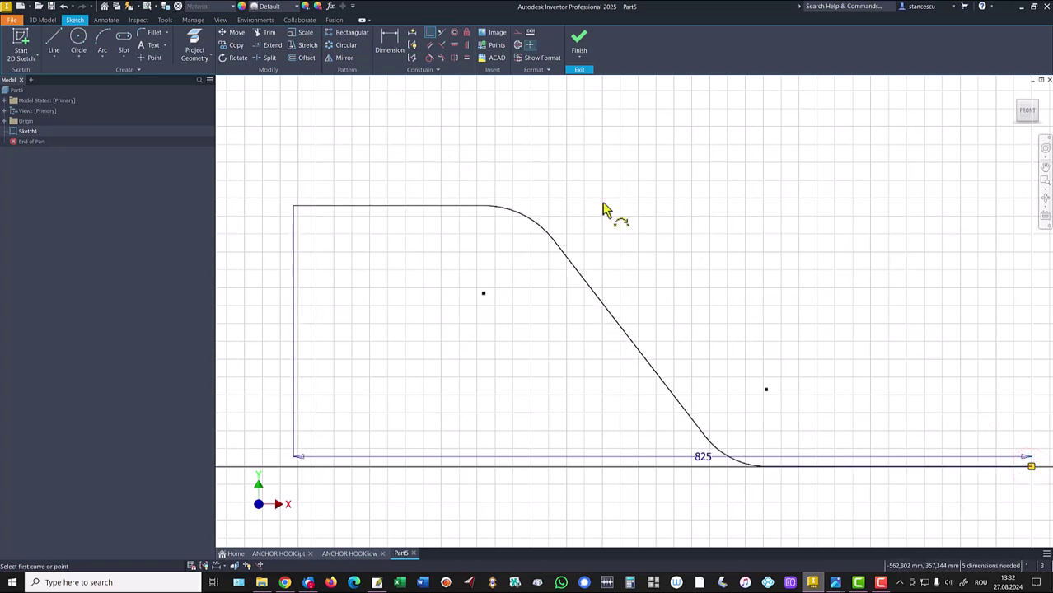
key(Escape)
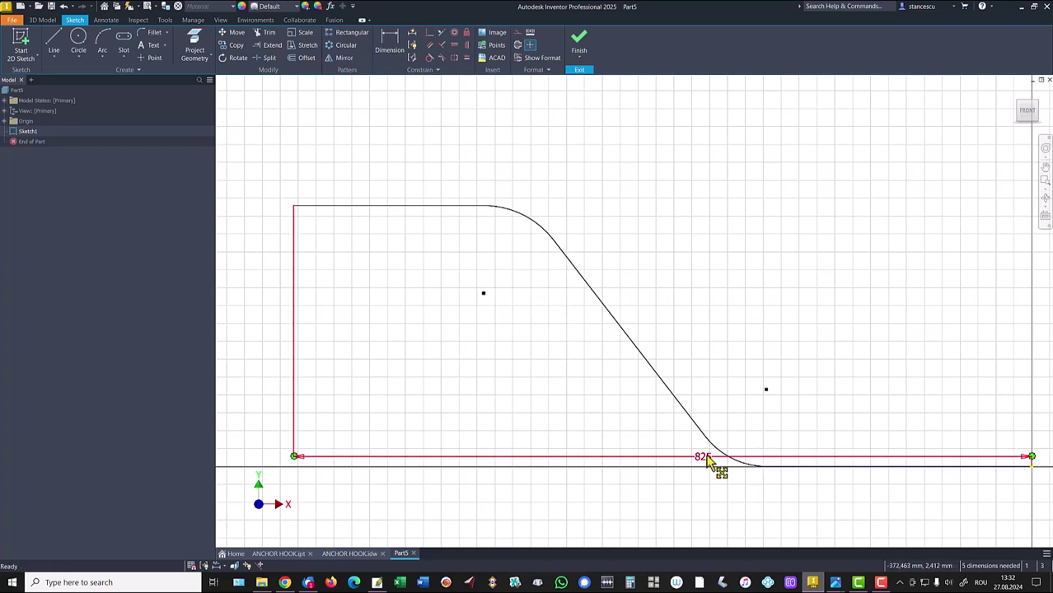
drag(708, 457, 678, 138)
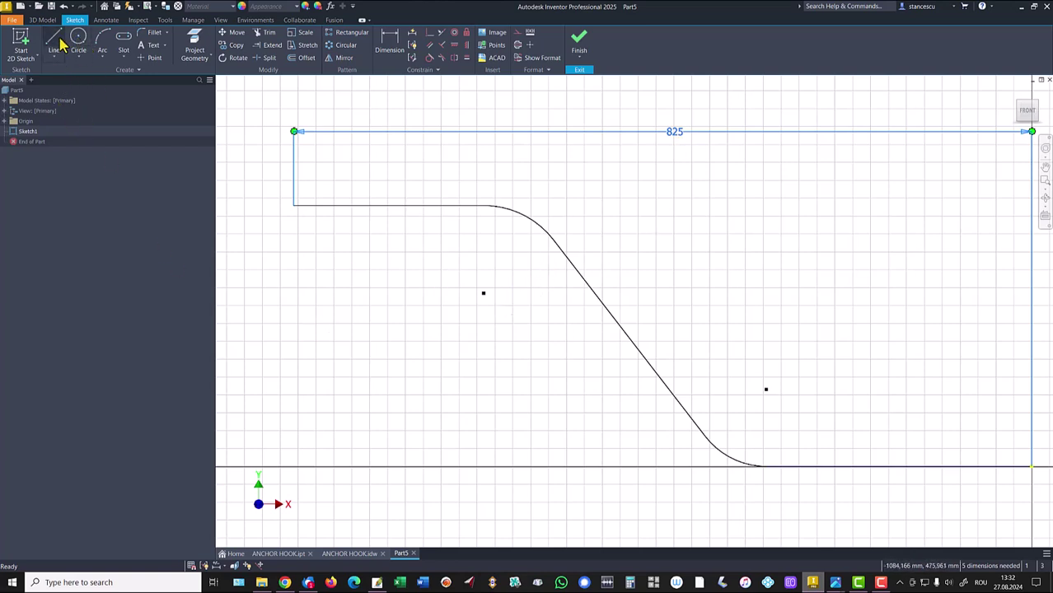
Set a 700 distance from the upper bend centre to the right end, then pull the bend down
click(392, 41)
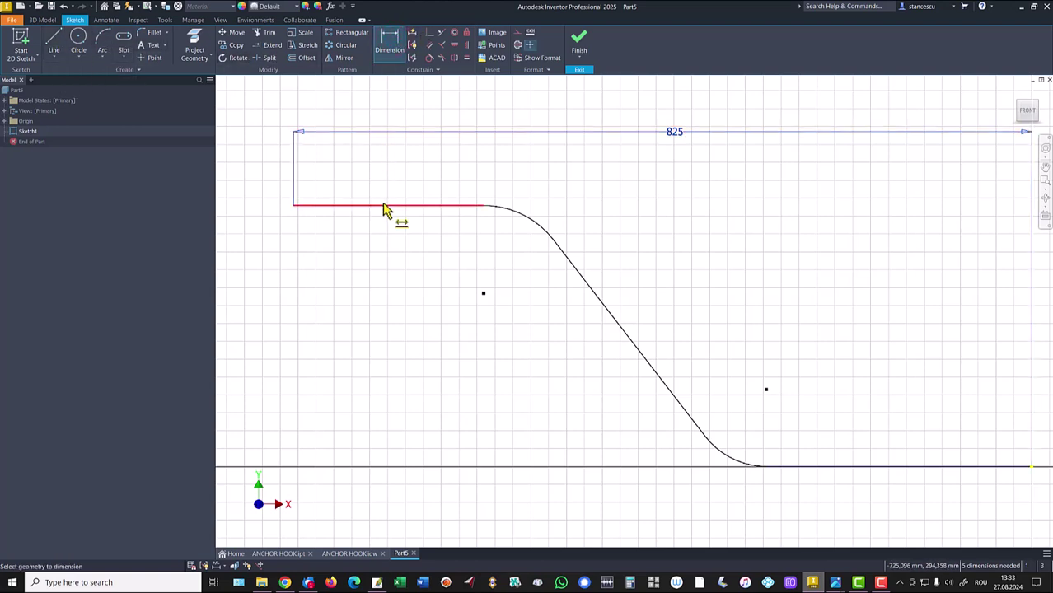
click(483, 295)
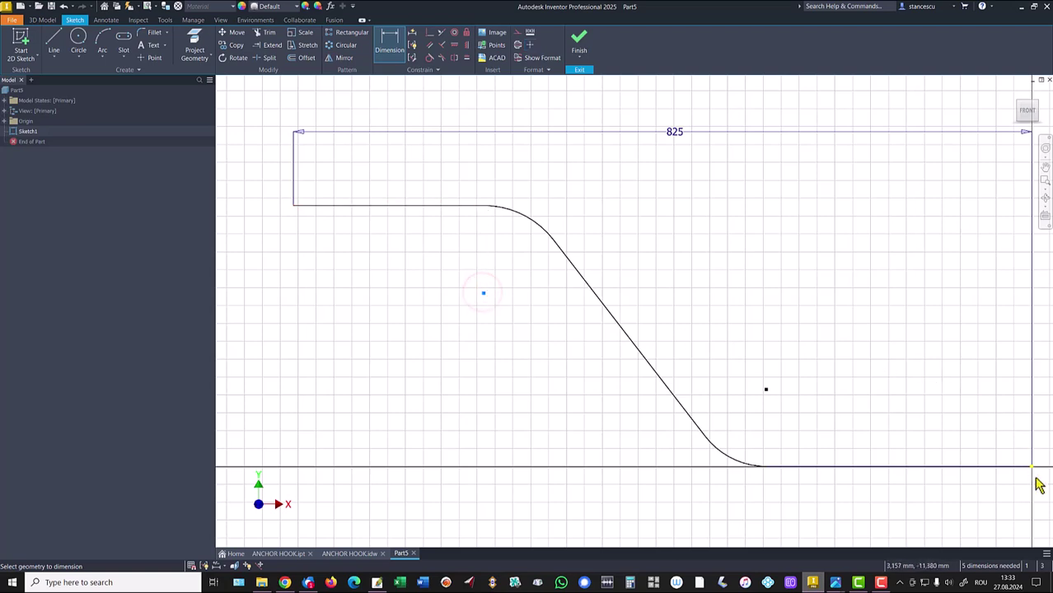
click(1033, 467)
click(767, 173)
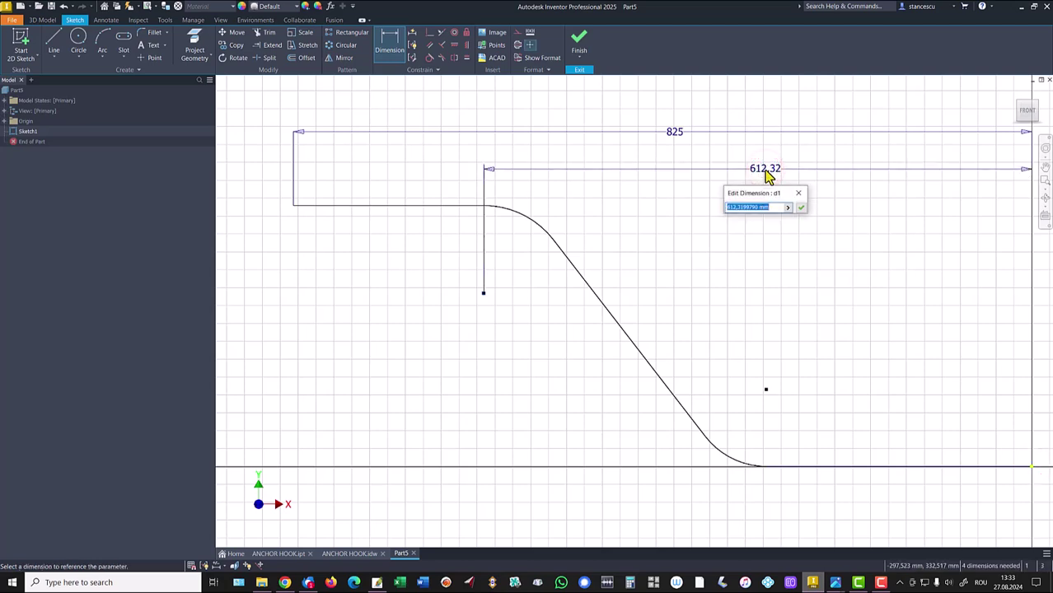
text(700)
key(Return)
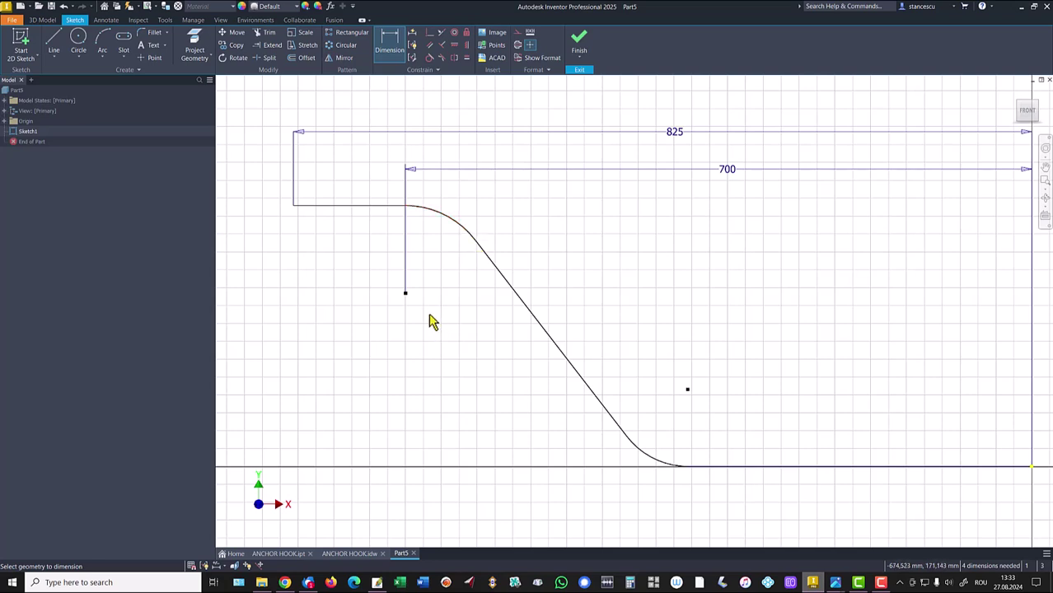
key(Escape)
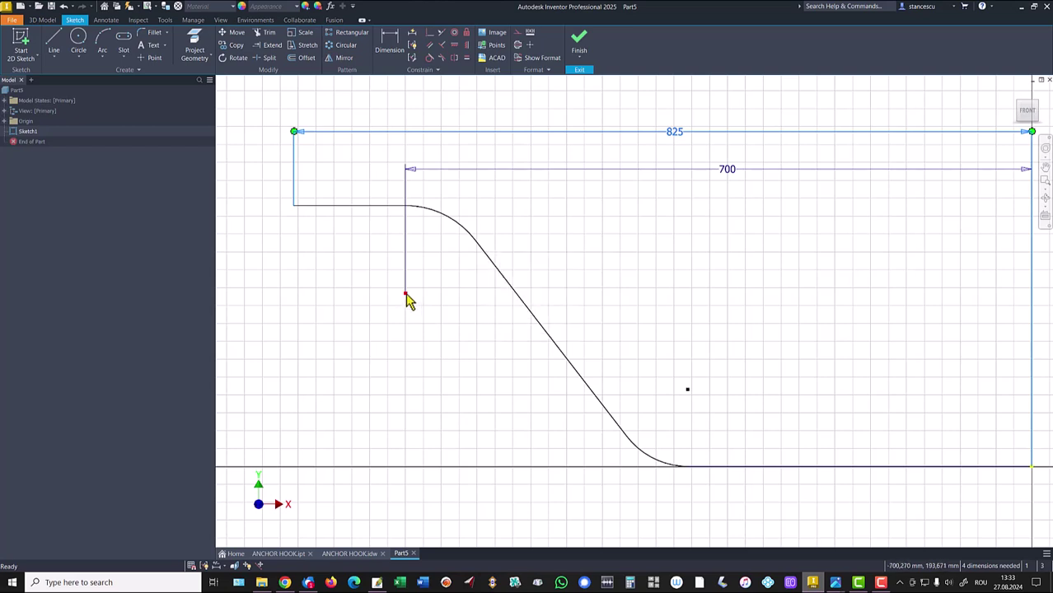
drag(405, 294, 405, 441)
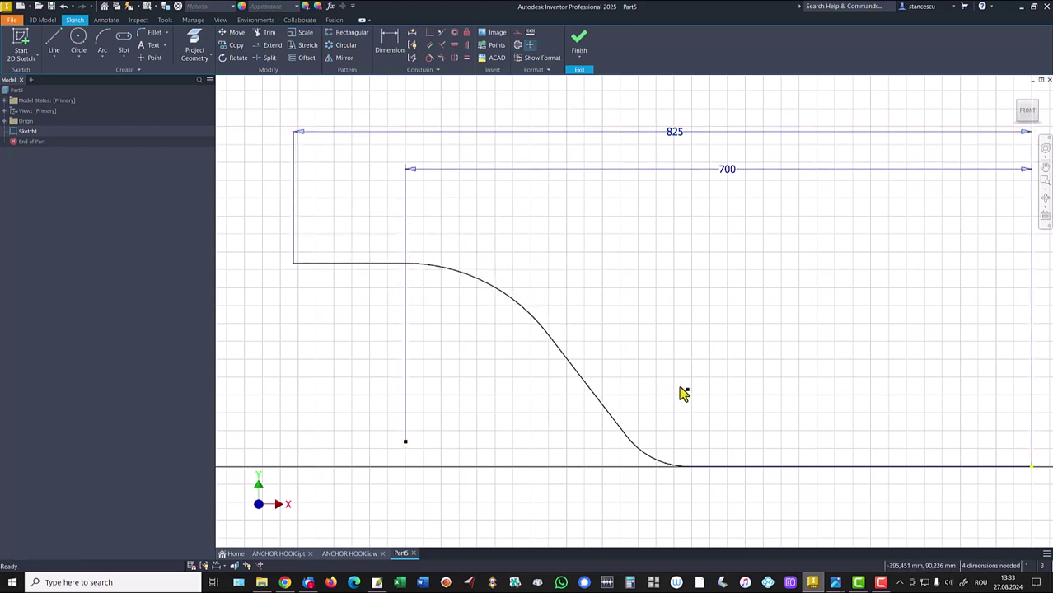
Dimension the bottom line to 225 and the height to 70
click(391, 39)
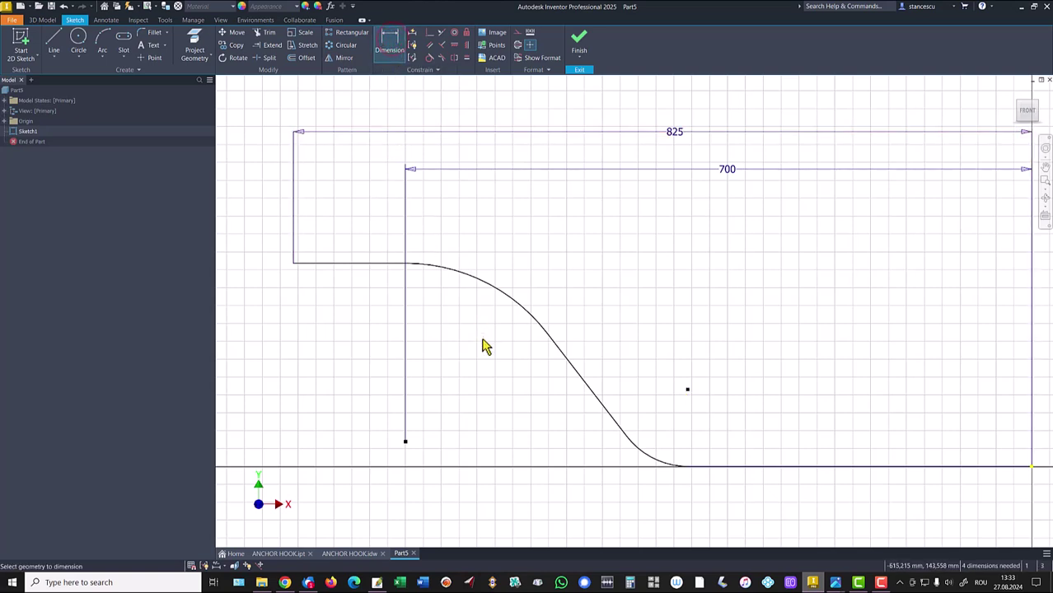
click(886, 469)
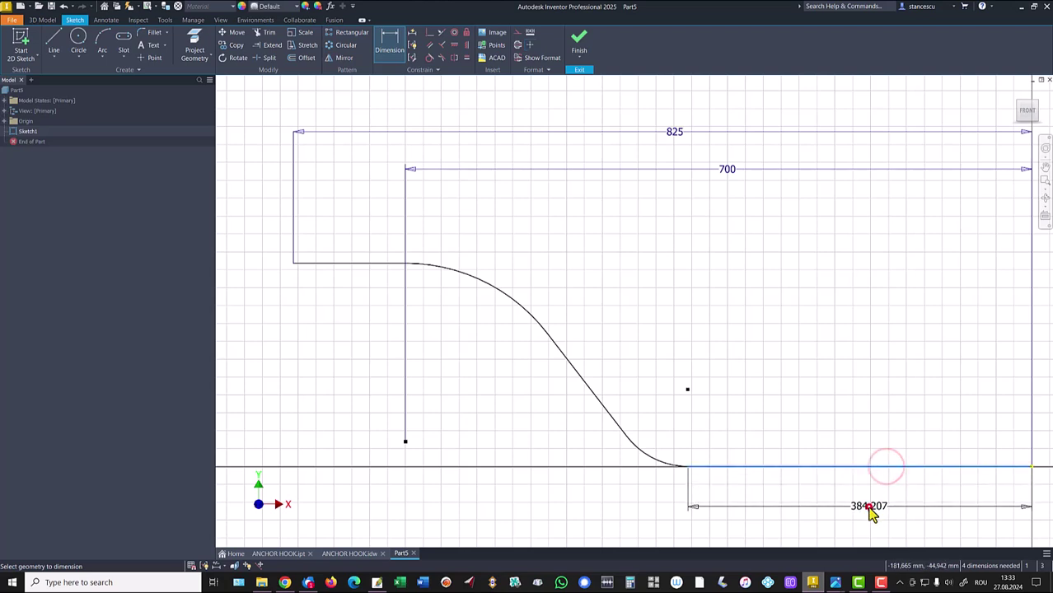
click(870, 506)
text(22)
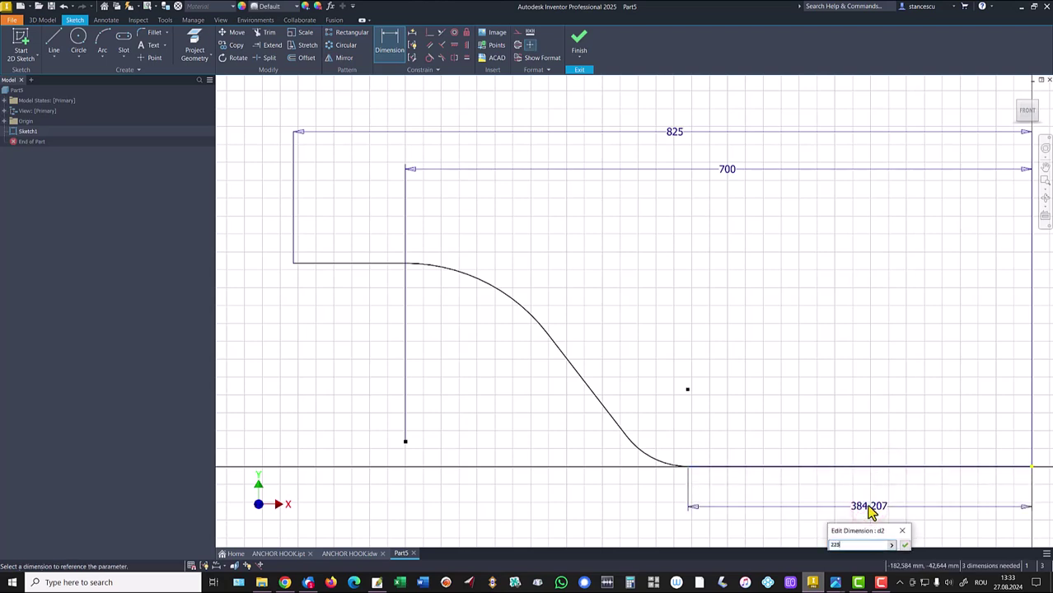
text(5)
key(Return)
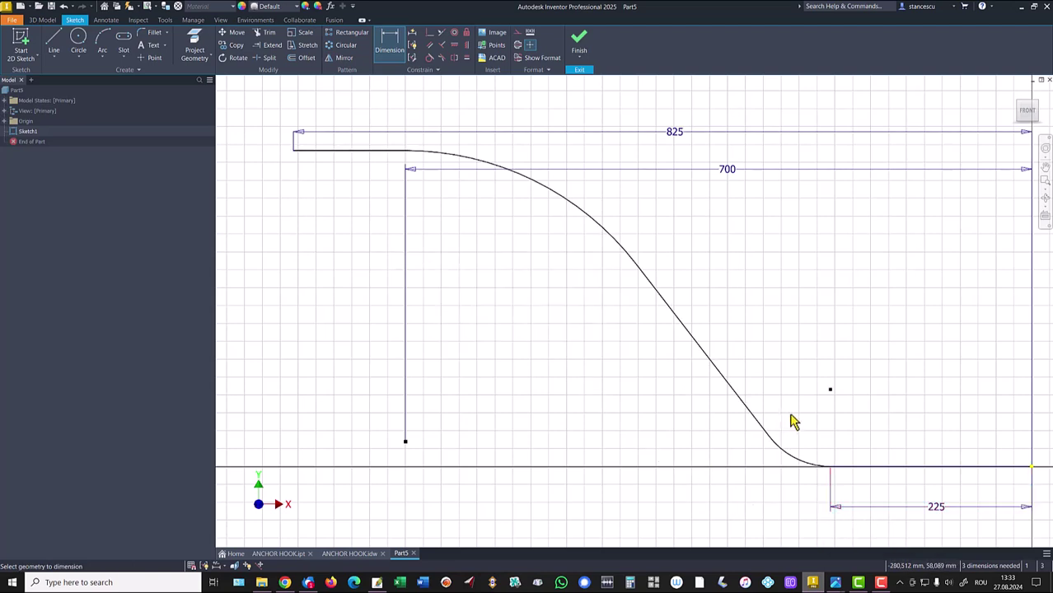
click(830, 389)
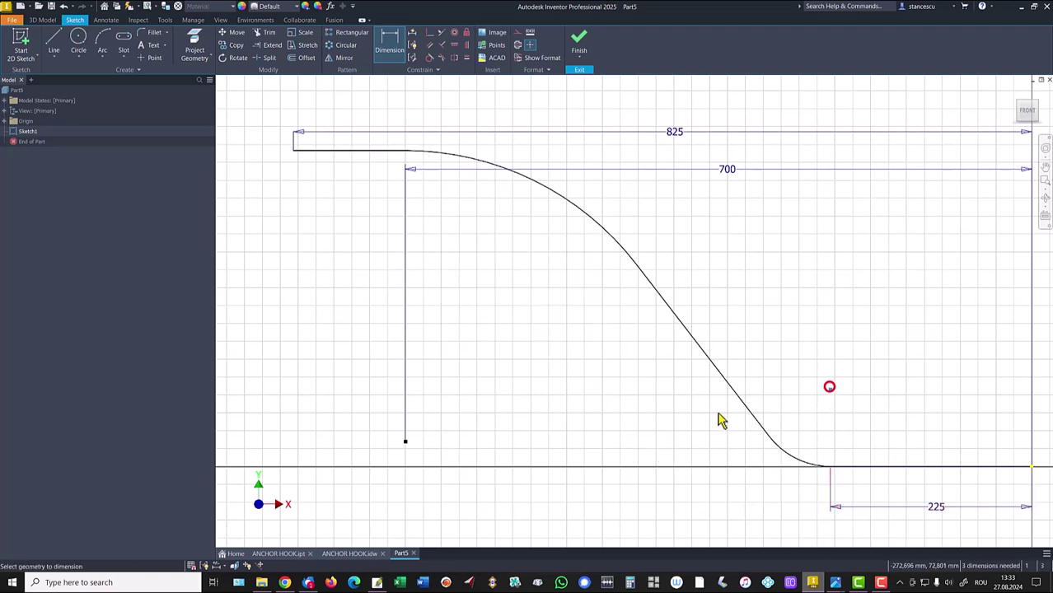
click(404, 443)
click(342, 416)
text(70)
key(Return)
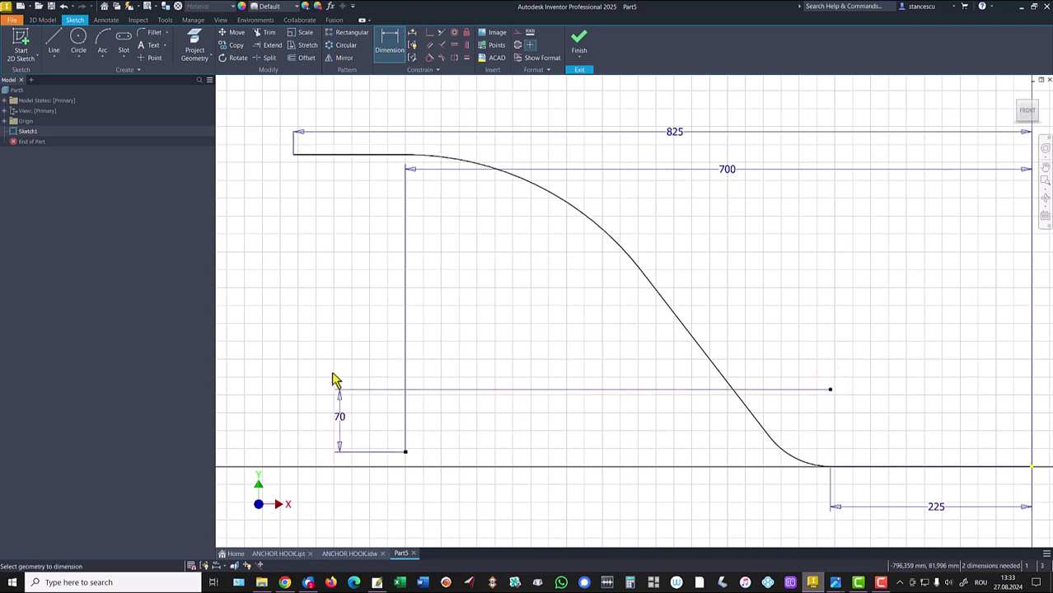
Add the 265 curve dimension and R50 fillet radius, then finish the path sketch
click(569, 209)
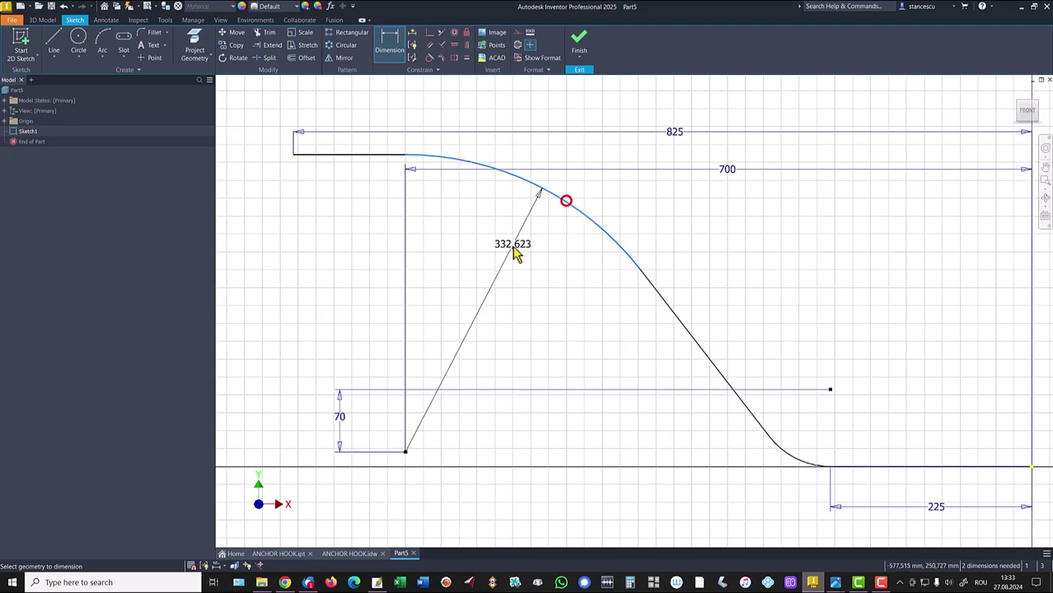
click(510, 247)
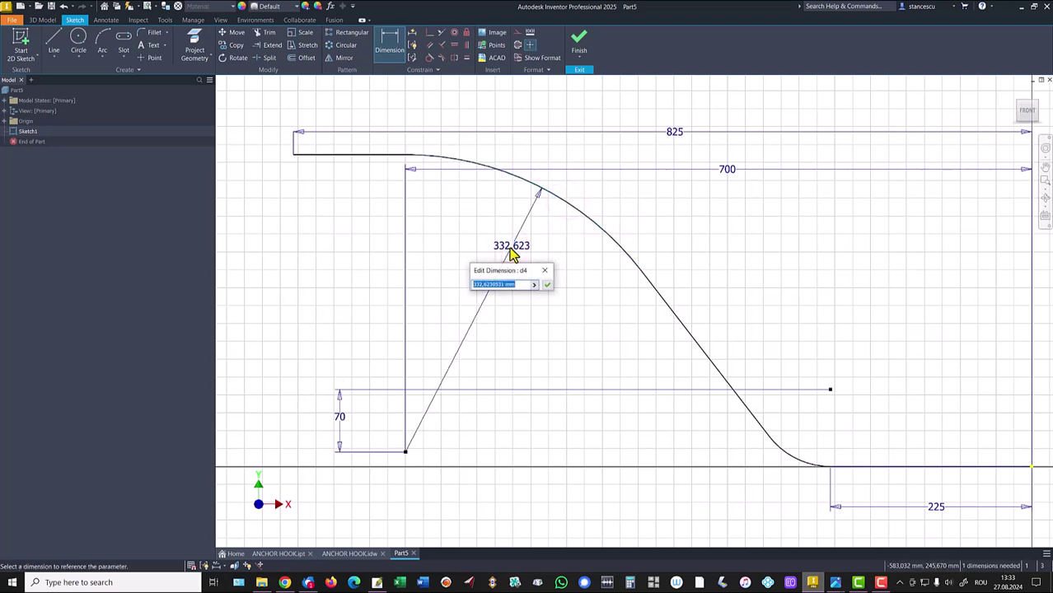
text(265)
key(Return)
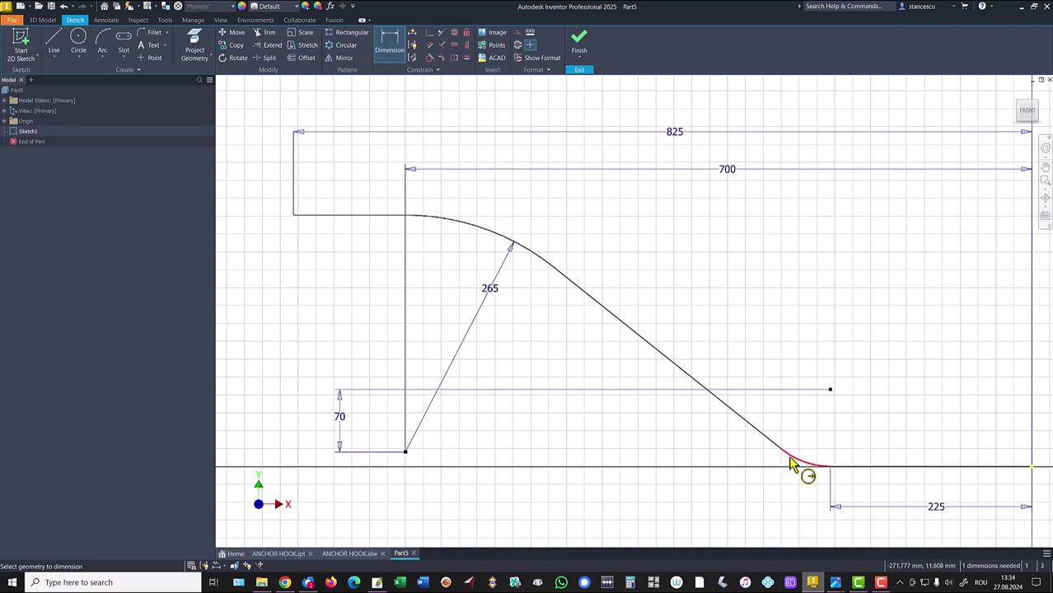
click(788, 456)
click(808, 439)
text(50)
key(Return)
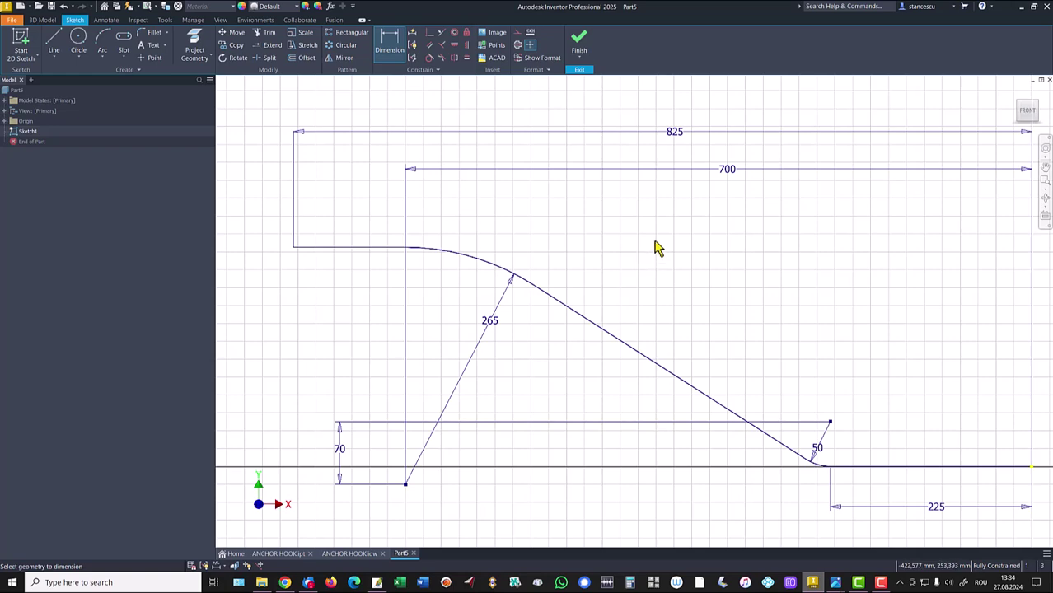
click(579, 37)
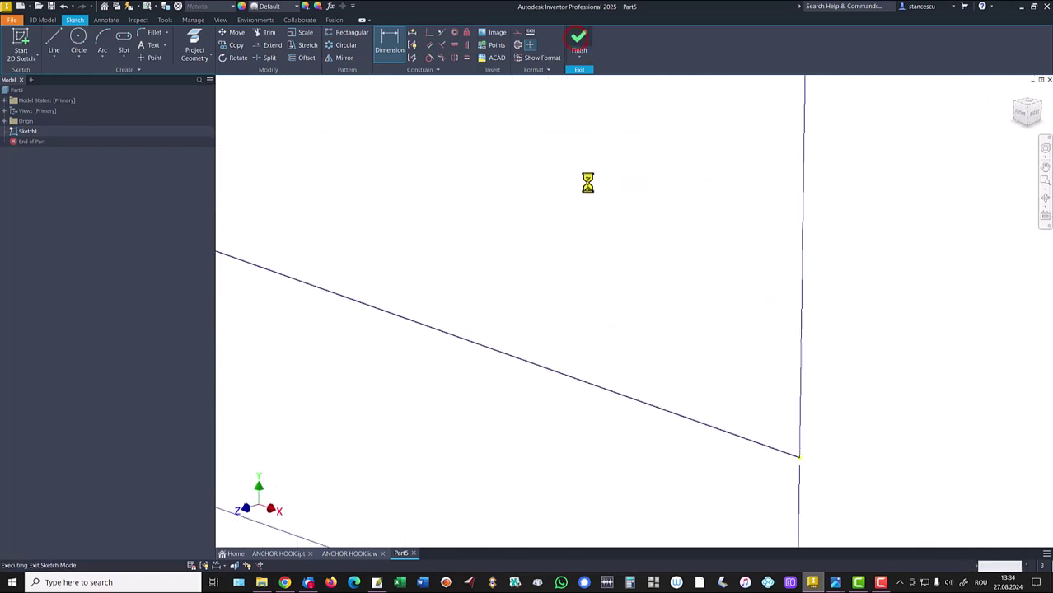
key(F6)
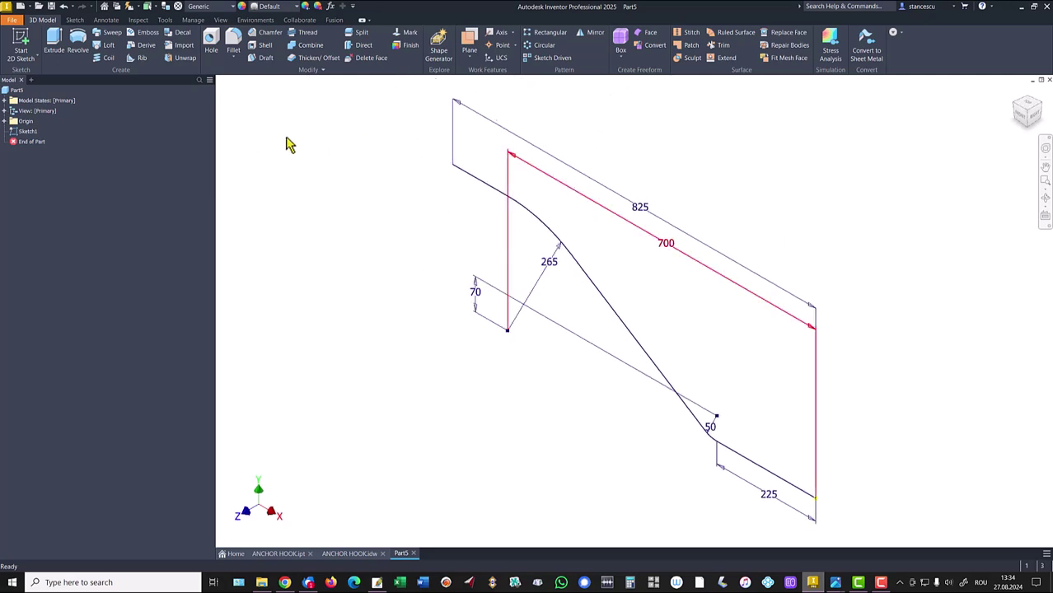
Start Sketch2 on Part5's YZ plane, then bring up the ANCHOR HOOK drawing
click(273, 167)
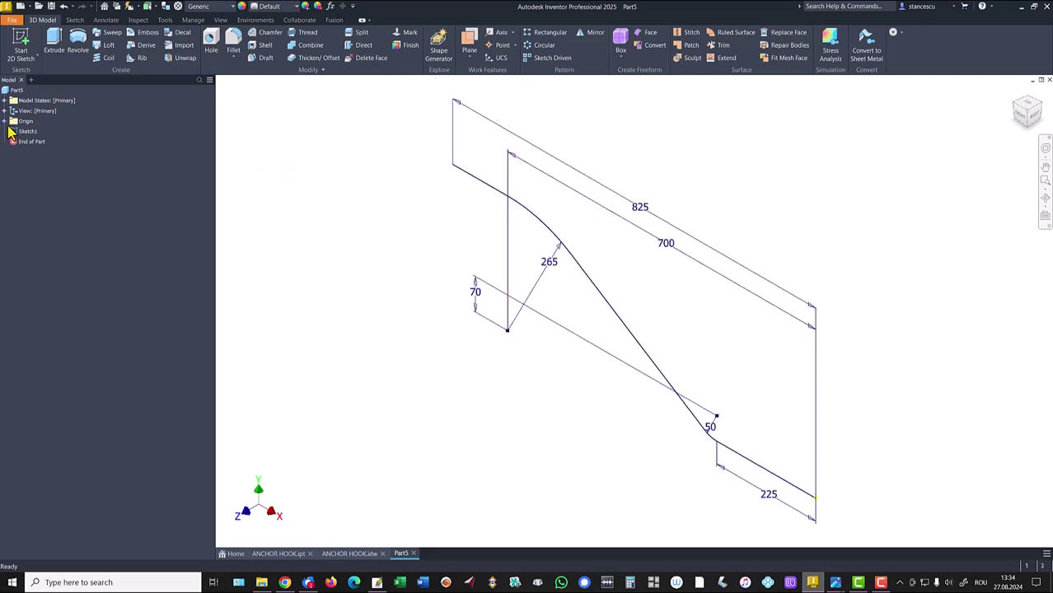
click(8, 122)
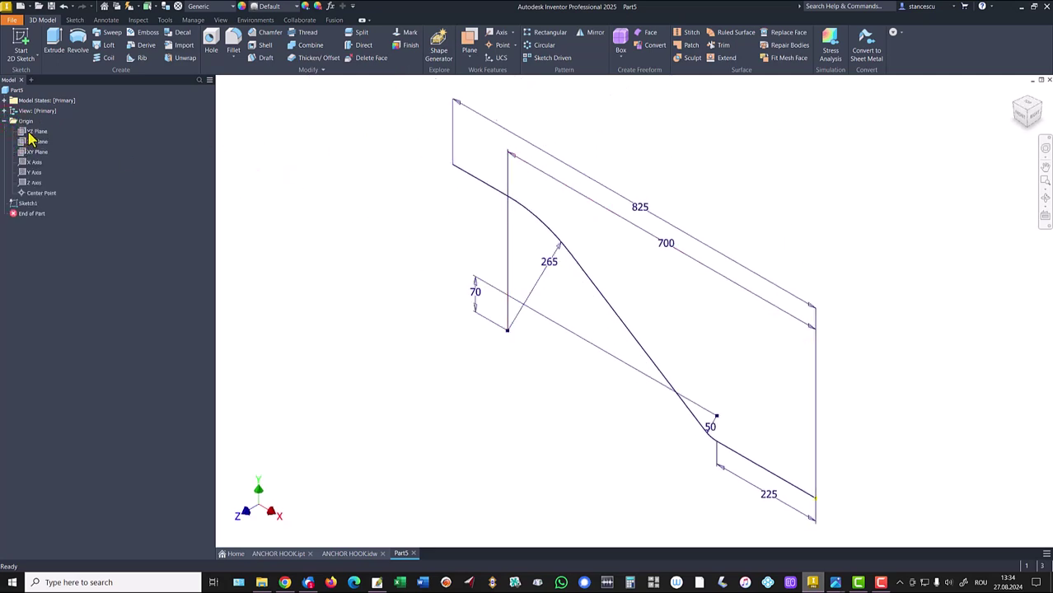
click(33, 132)
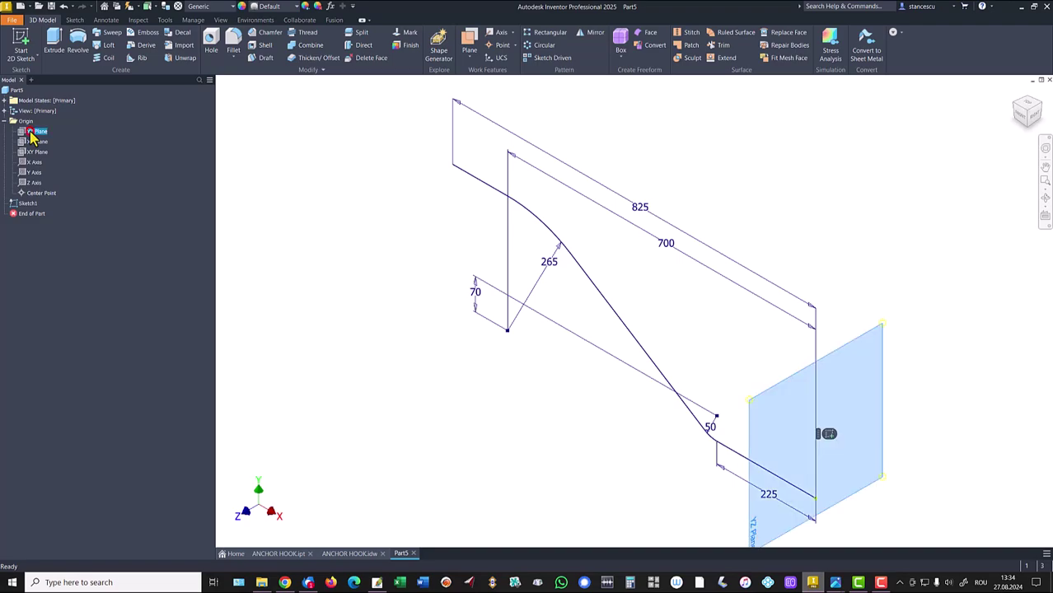
click(828, 436)
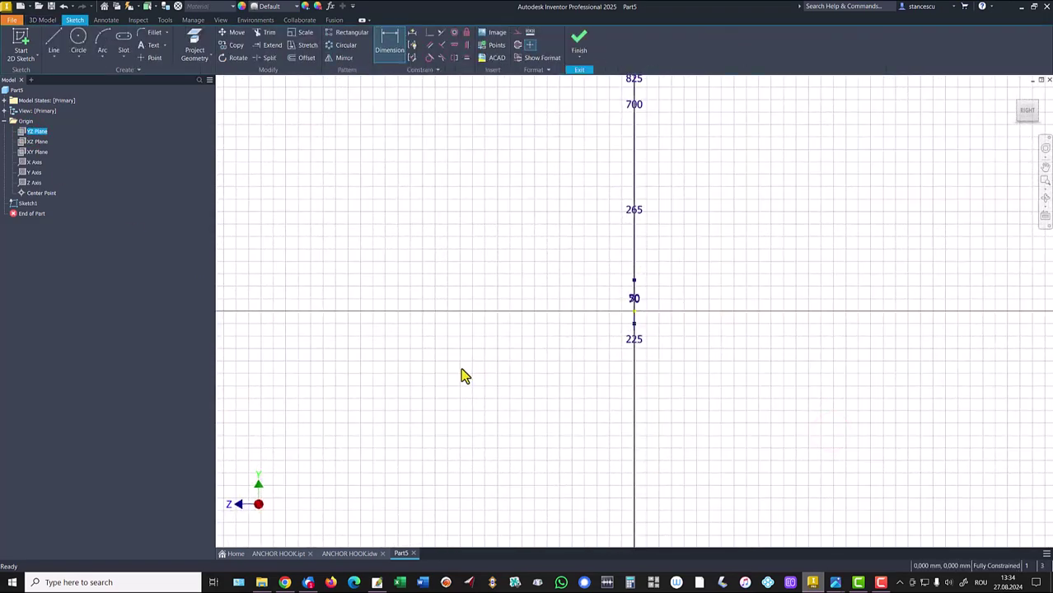
click(358, 553)
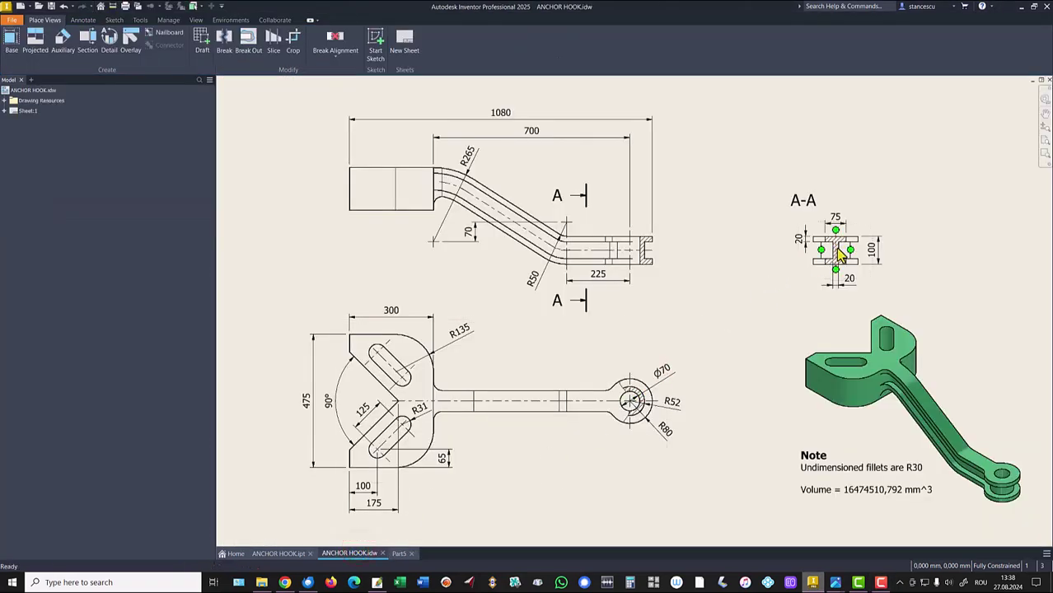
Inspect the 75 flange width in section A-A, then return to the Part5 sketch
scroll(839, 256, up, 5)
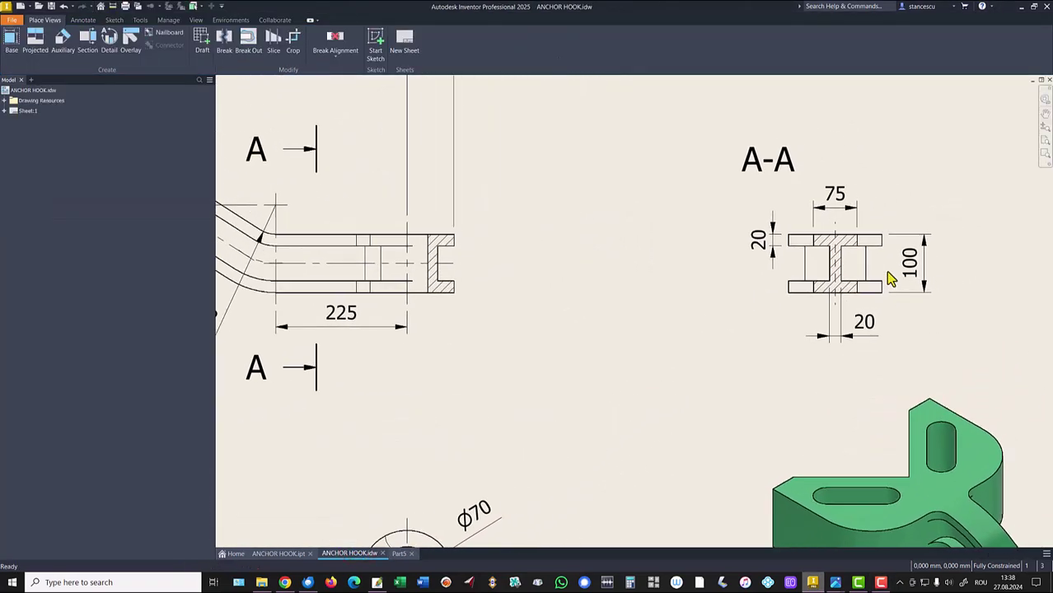
click(855, 216)
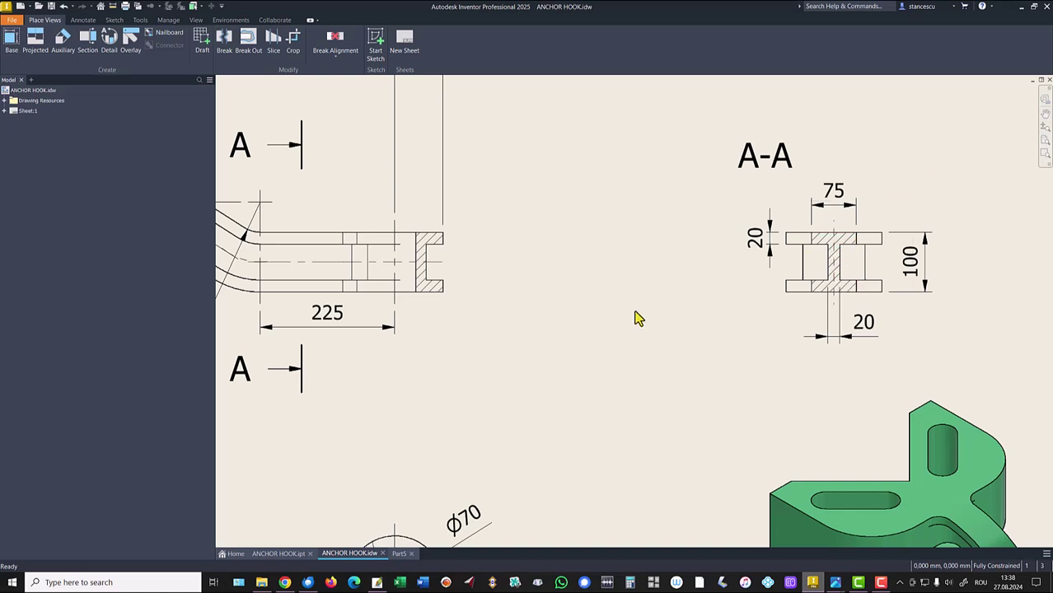
click(395, 553)
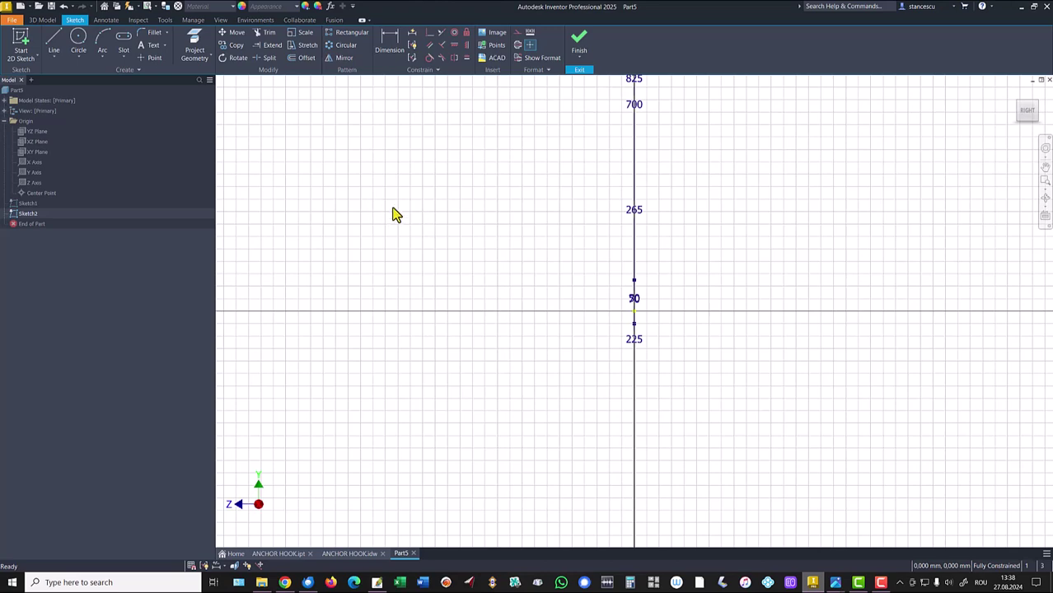
Draw two-point rectangles for the top flange, narrow web and bottom flange
click(123, 55)
click(140, 74)
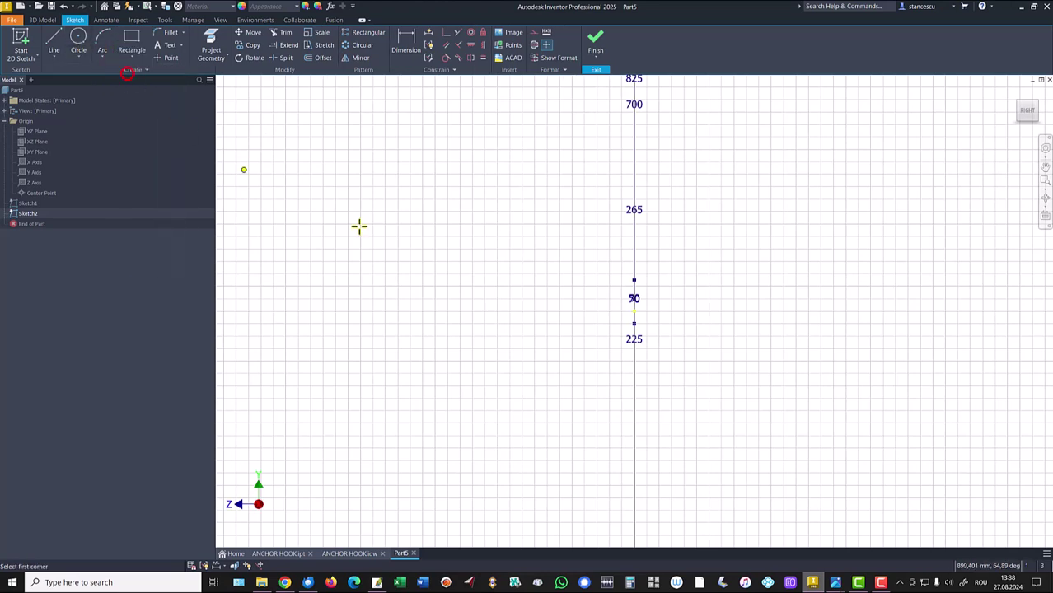
click(569, 351)
click(706, 317)
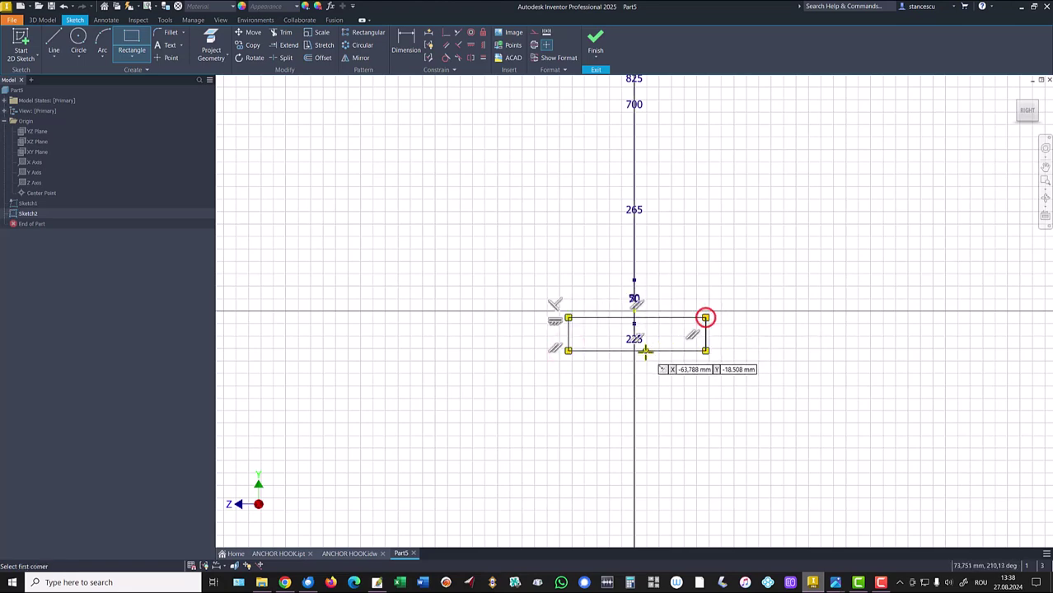
click(605, 351)
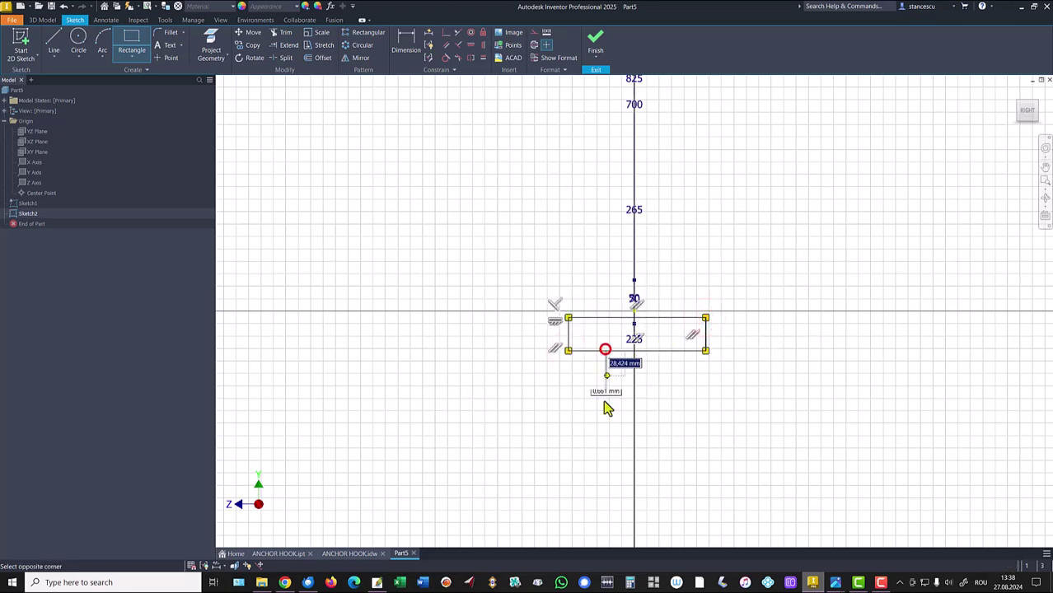
click(585, 455)
click(553, 490)
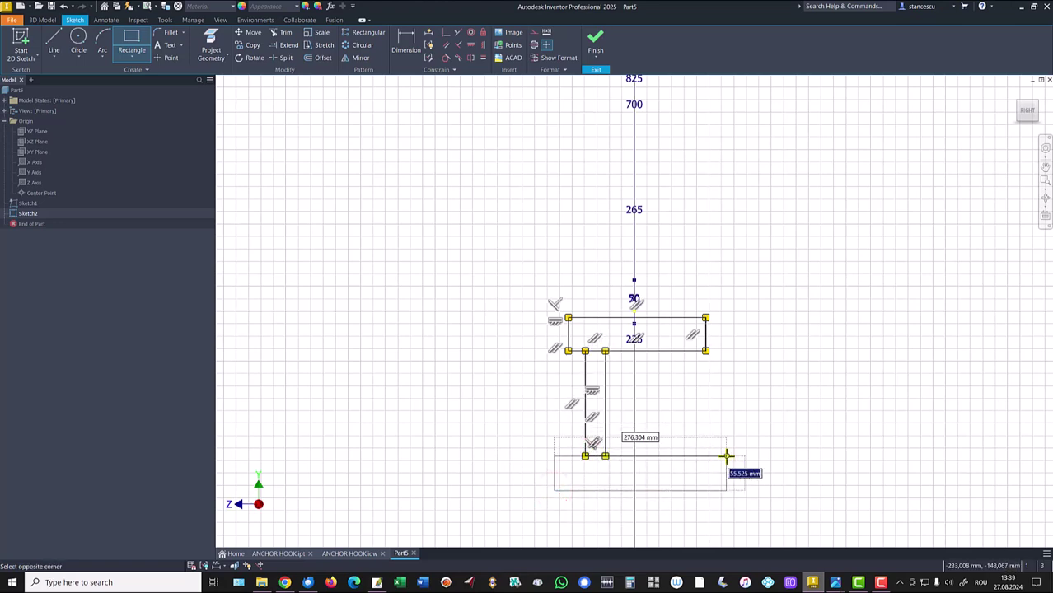
click(726, 456)
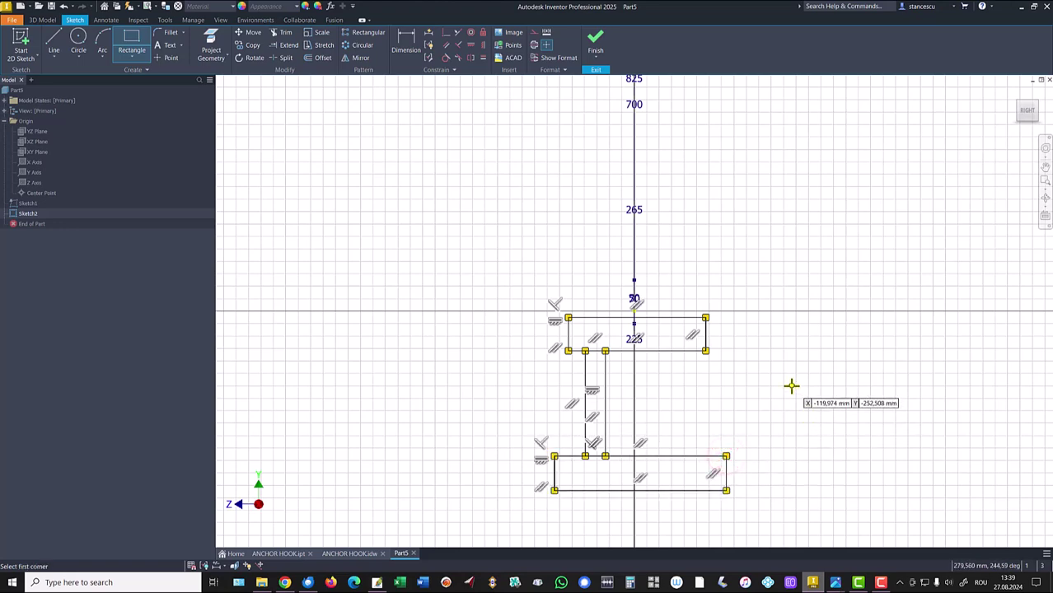
Centre the top flange, web and bottom flange on the path end point with coincident and horizontal constraints
click(446, 32)
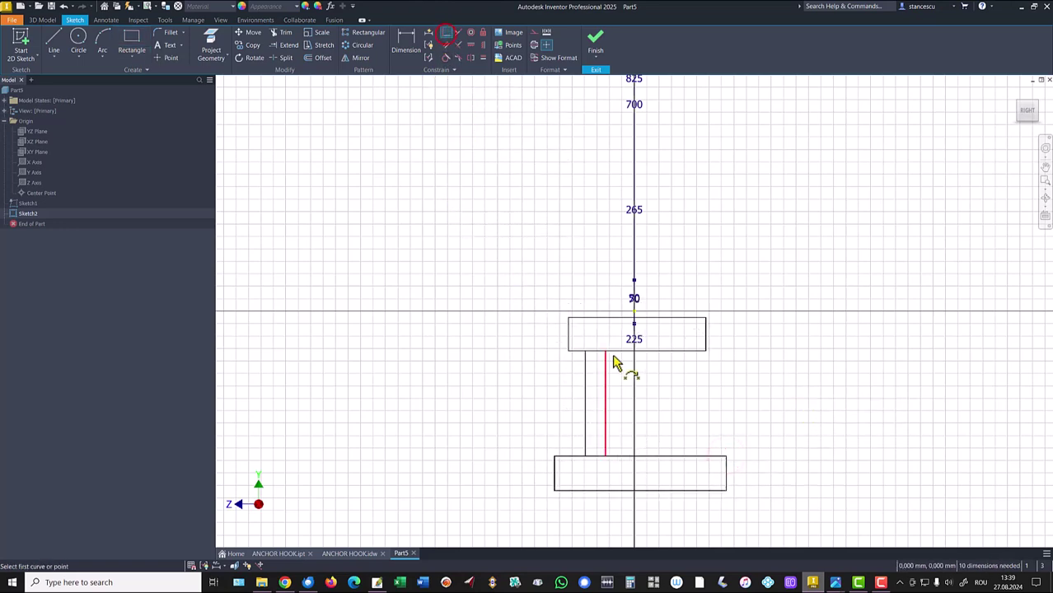
click(636, 317)
click(634, 312)
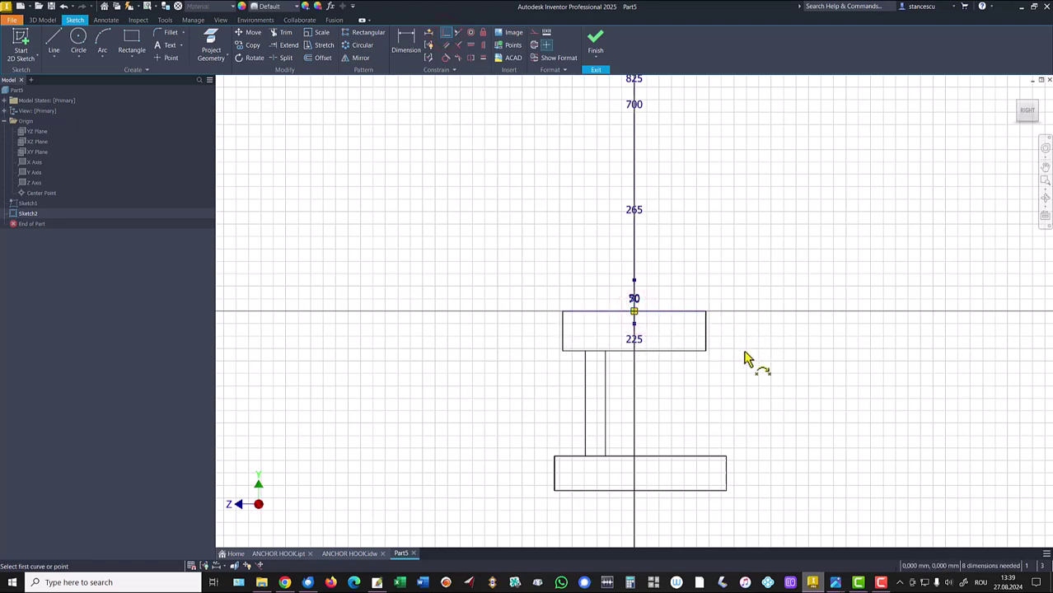
click(465, 56)
click(471, 45)
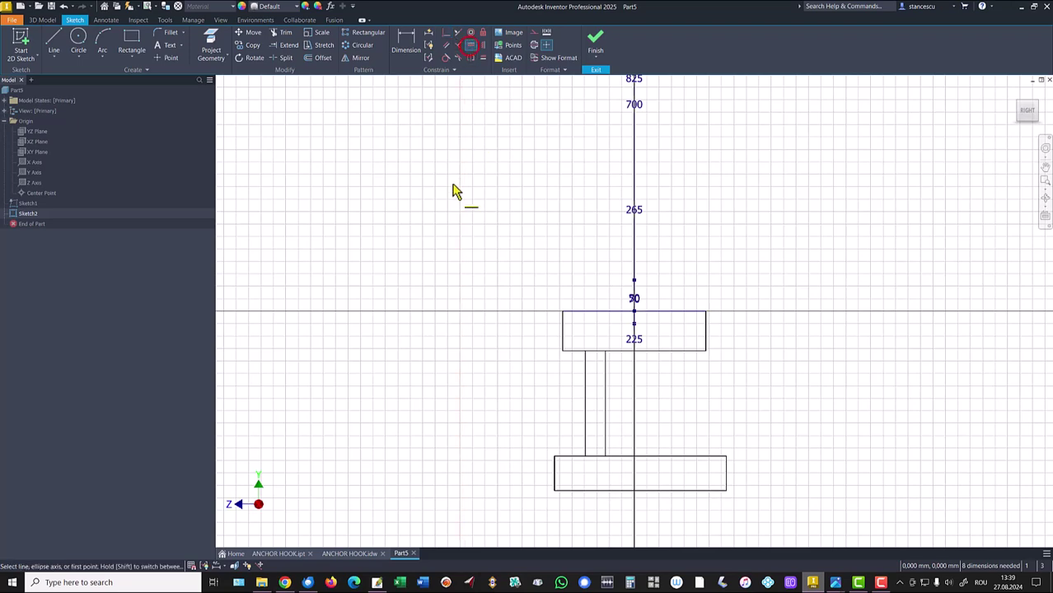
click(594, 351)
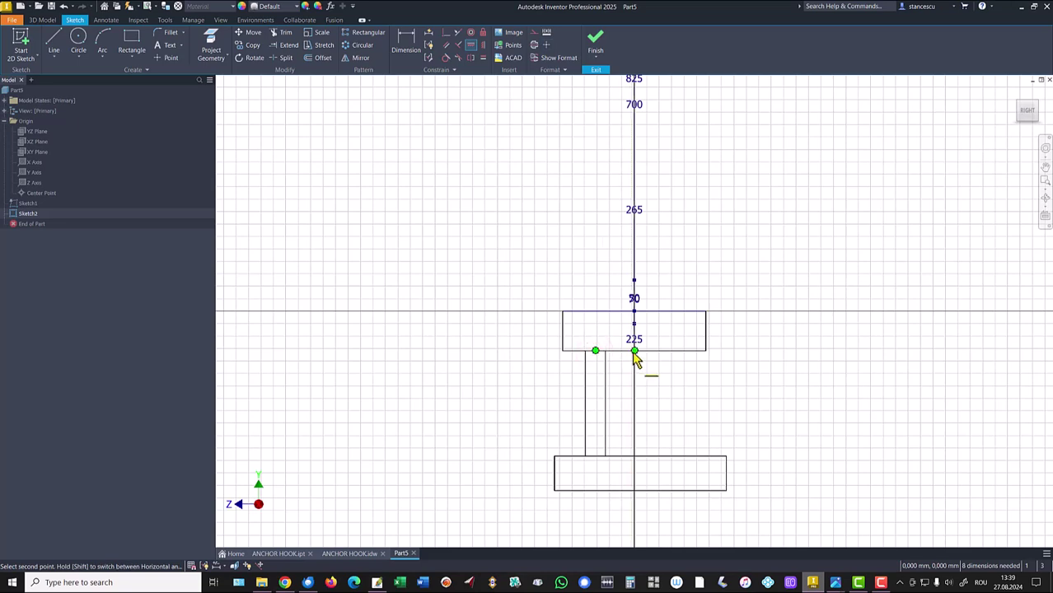
click(635, 313)
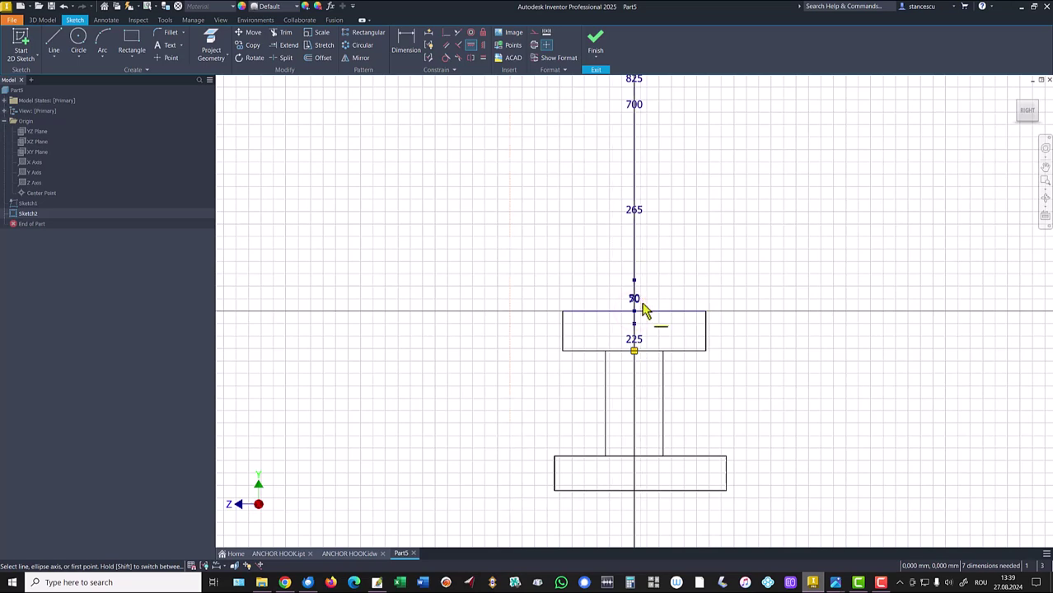
click(641, 456)
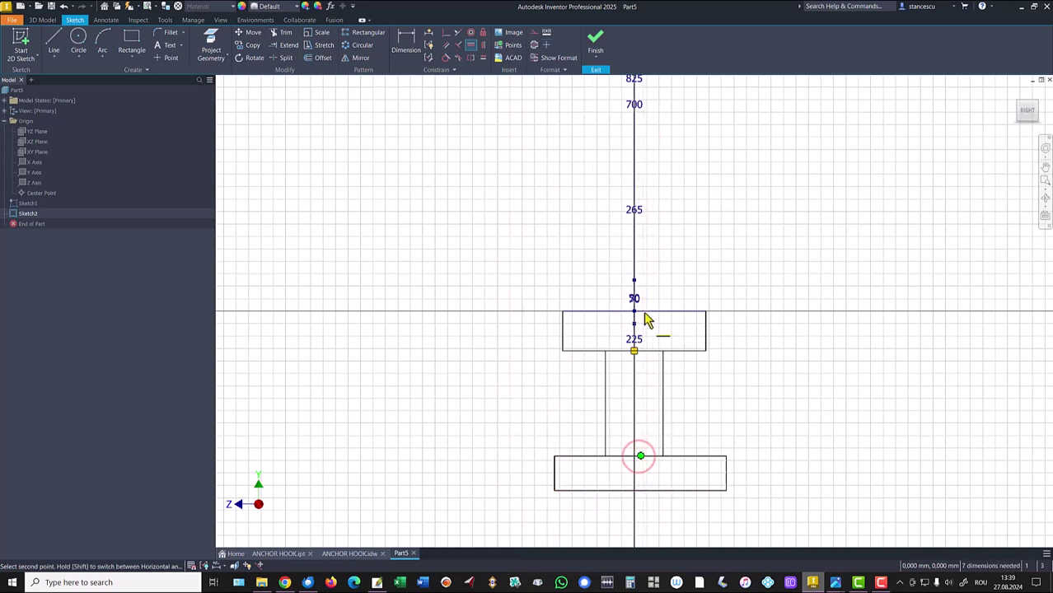
click(635, 312)
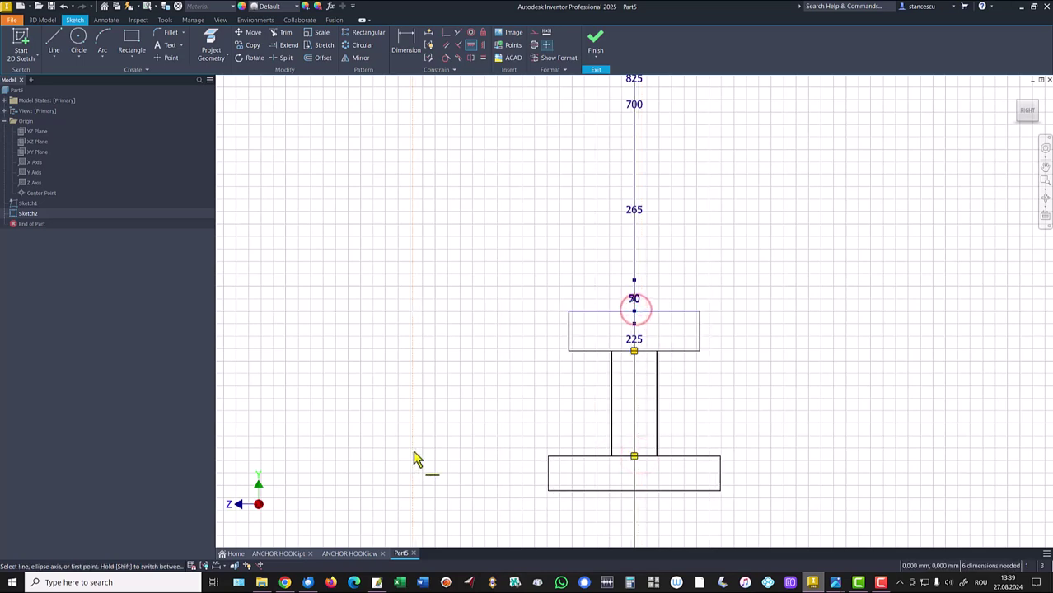
Apply Equal constraints to the flange and web edges, cancelling the over-constraint warning
click(484, 58)
click(586, 351)
click(575, 457)
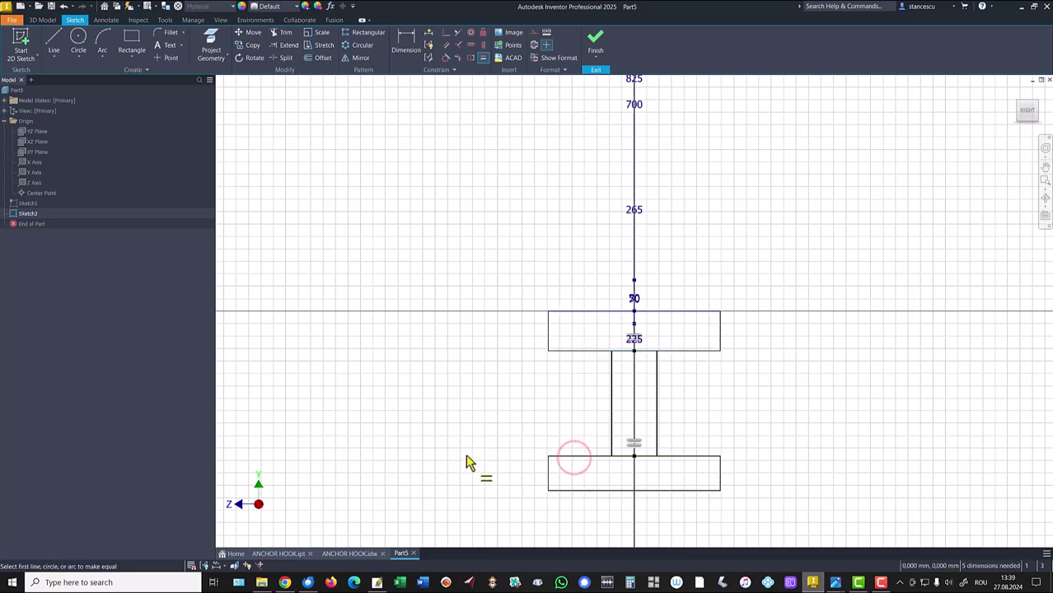
click(564, 351)
click(565, 313)
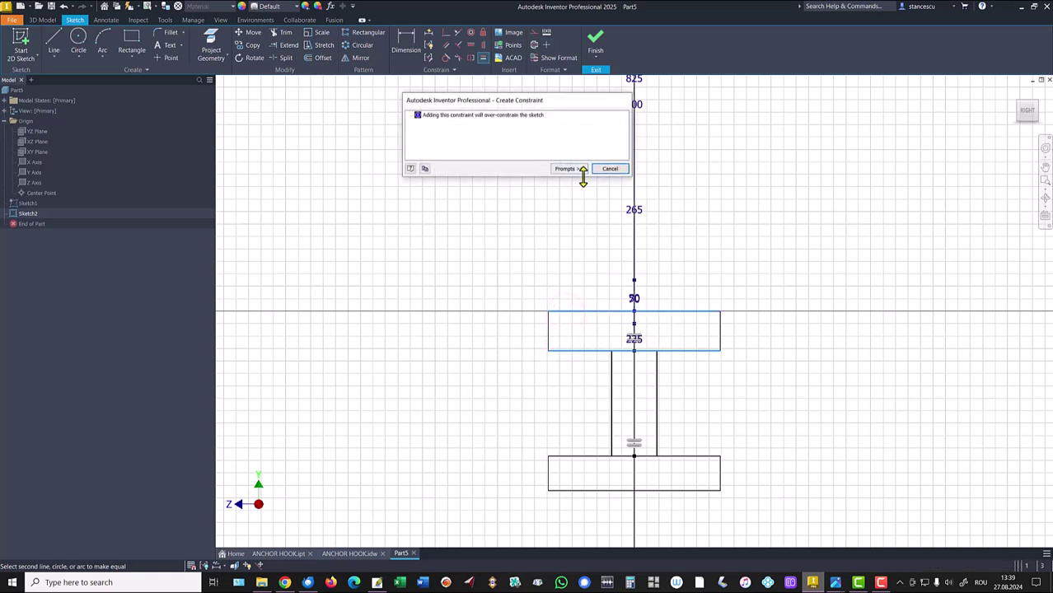
click(614, 169)
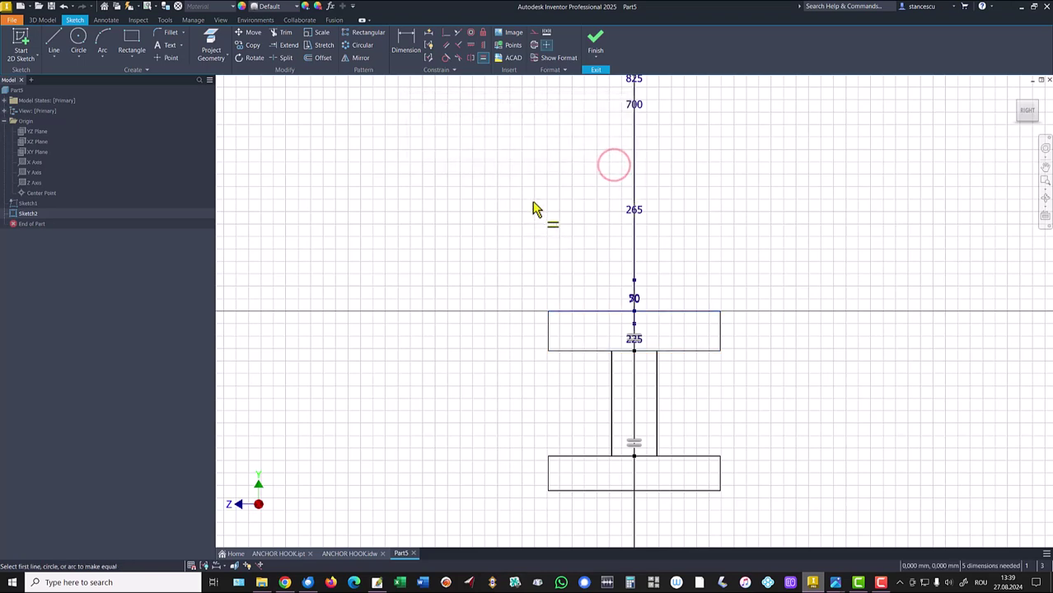
click(548, 333)
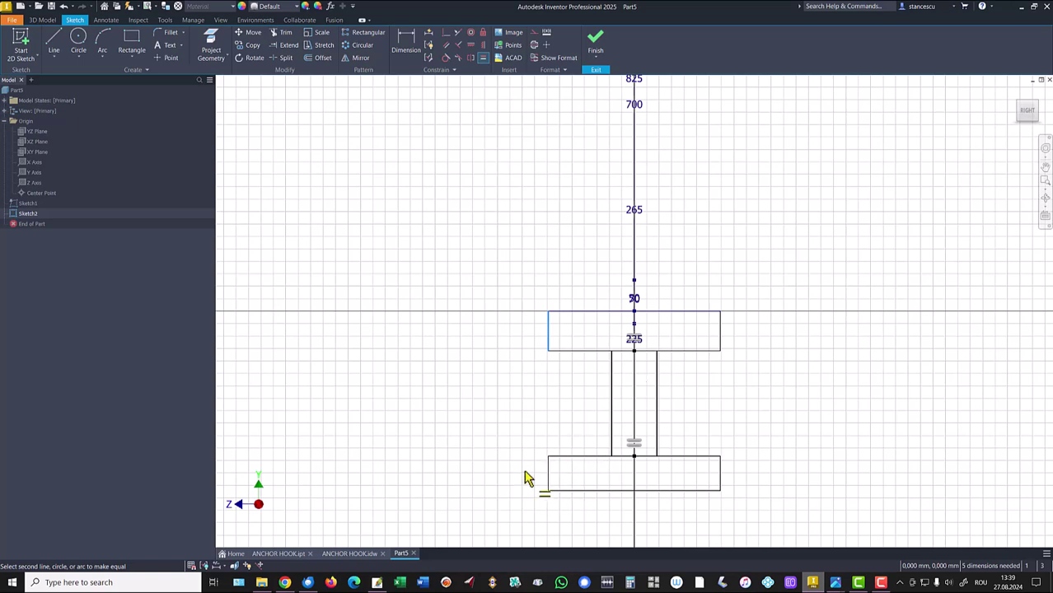
click(550, 477)
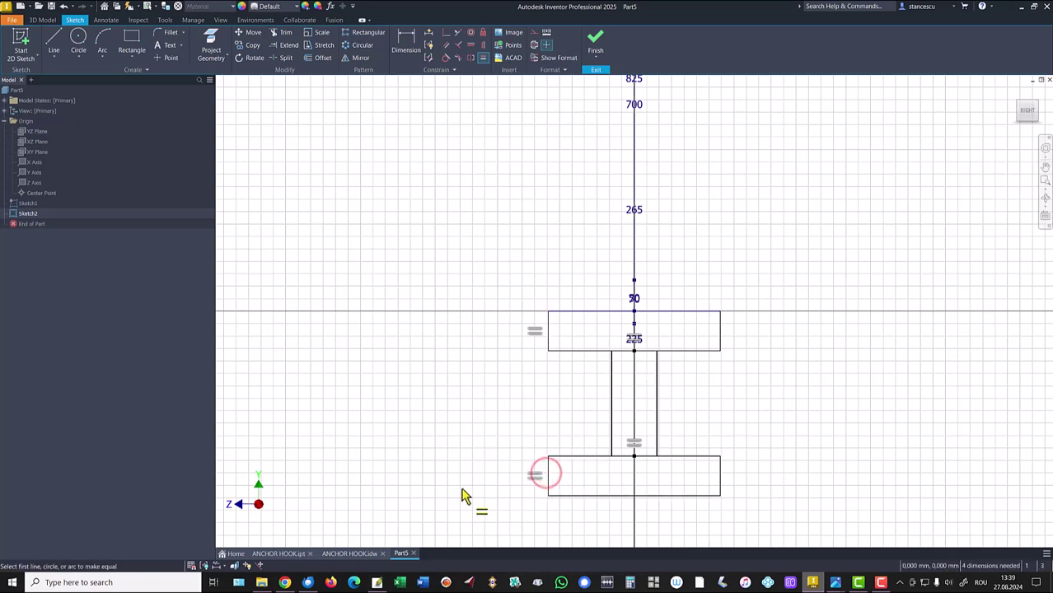
click(549, 477)
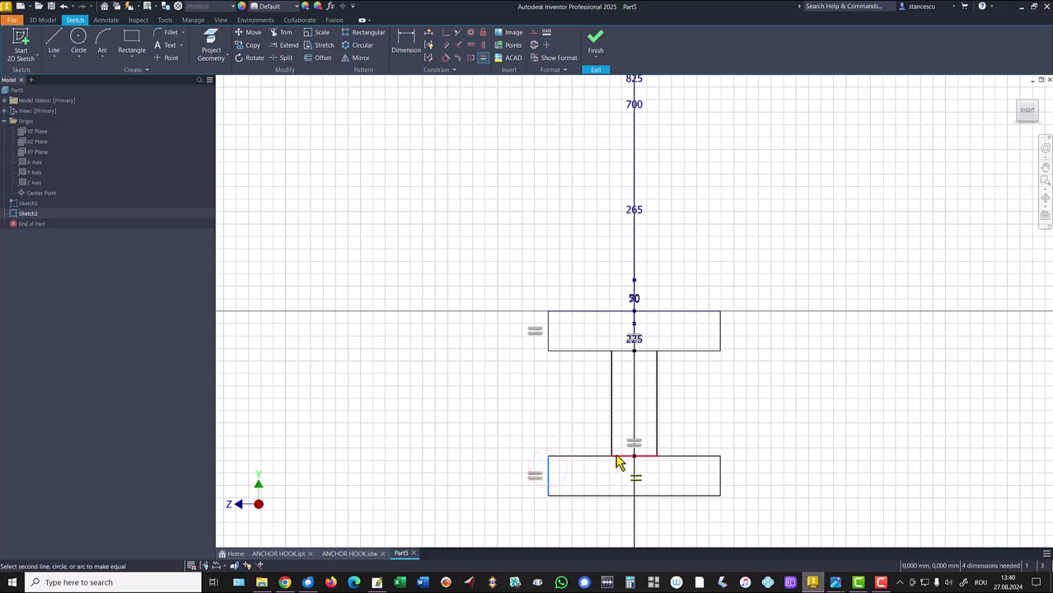
click(617, 456)
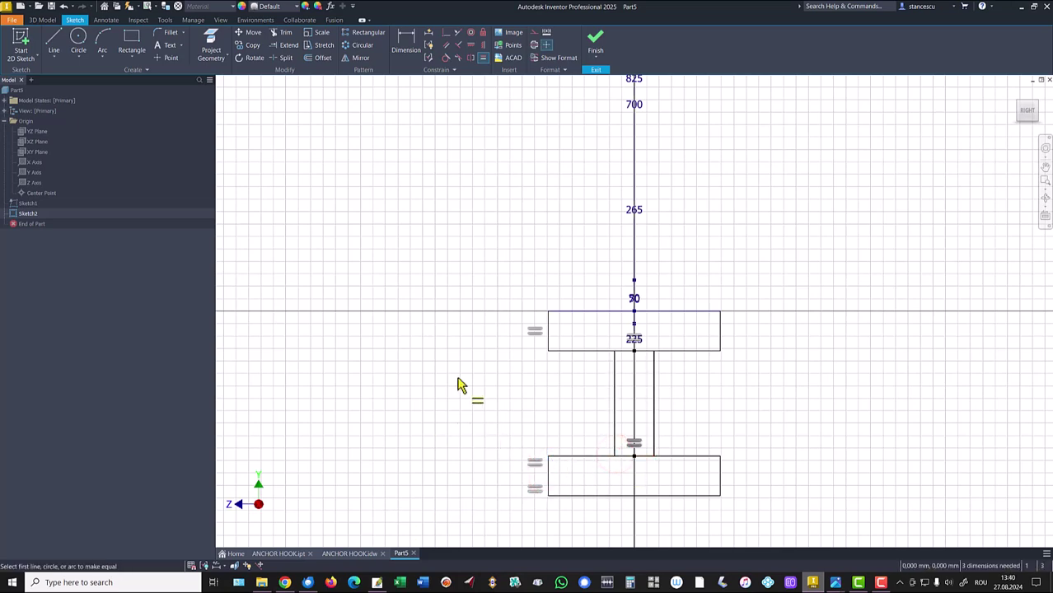
click(405, 41)
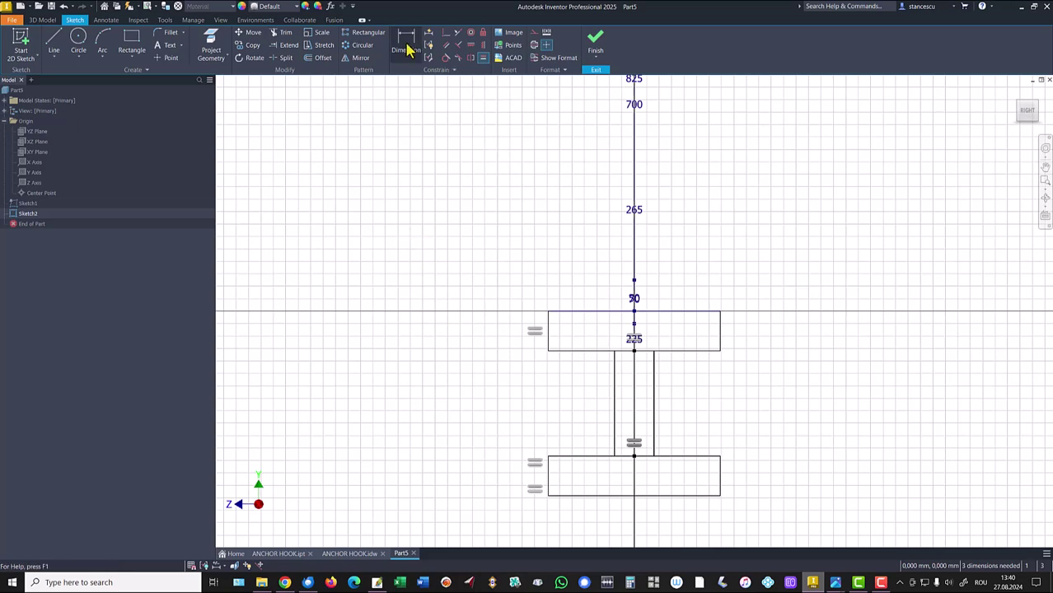
Dimension the flange thickness to 20 and the overall profile height to 100
click(551, 332)
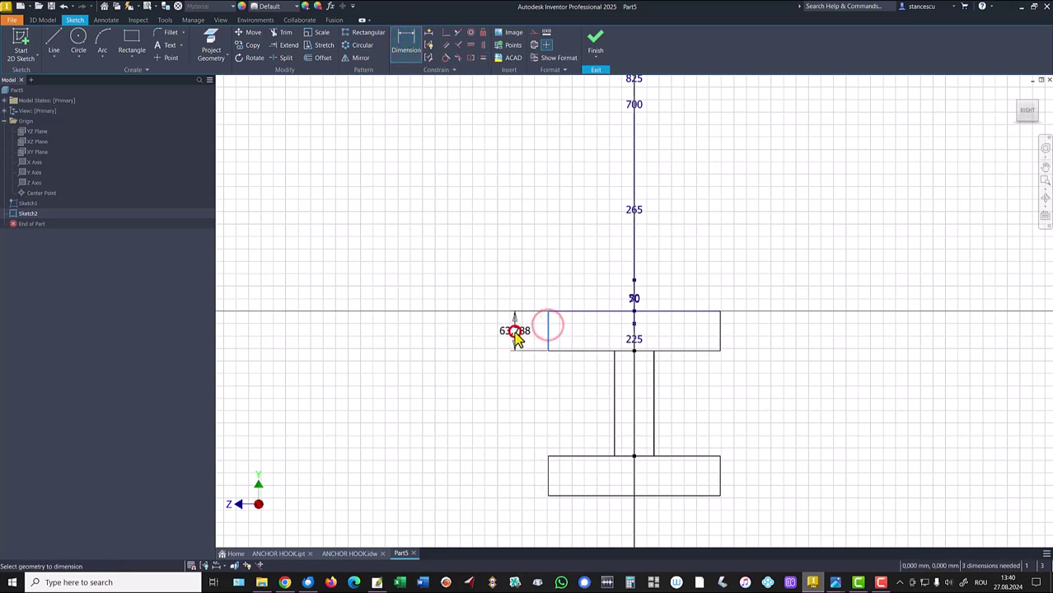
click(513, 333)
text(20)
key(Return)
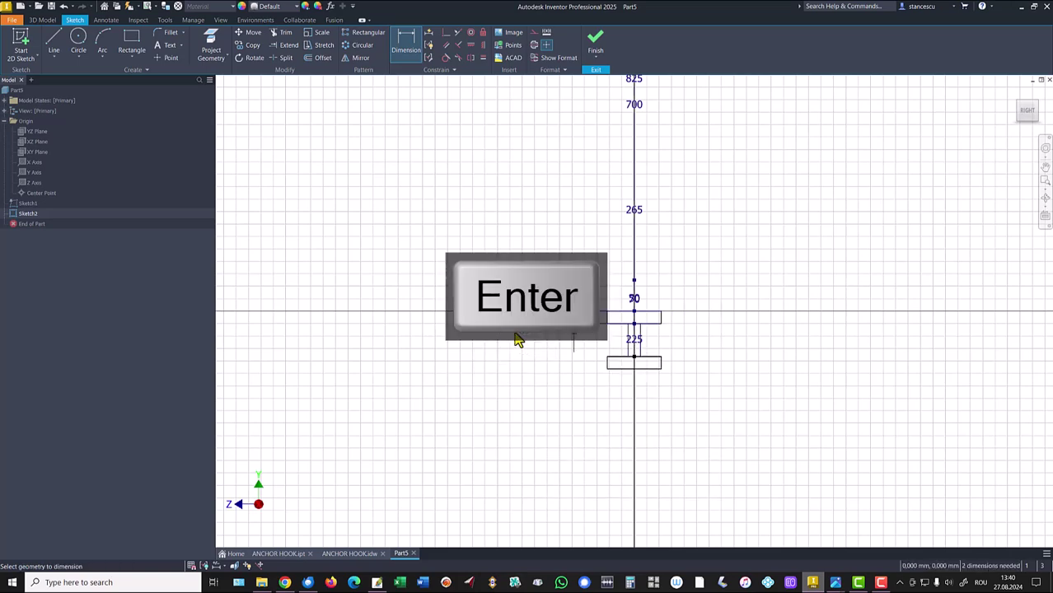
click(654, 313)
click(654, 368)
click(729, 340)
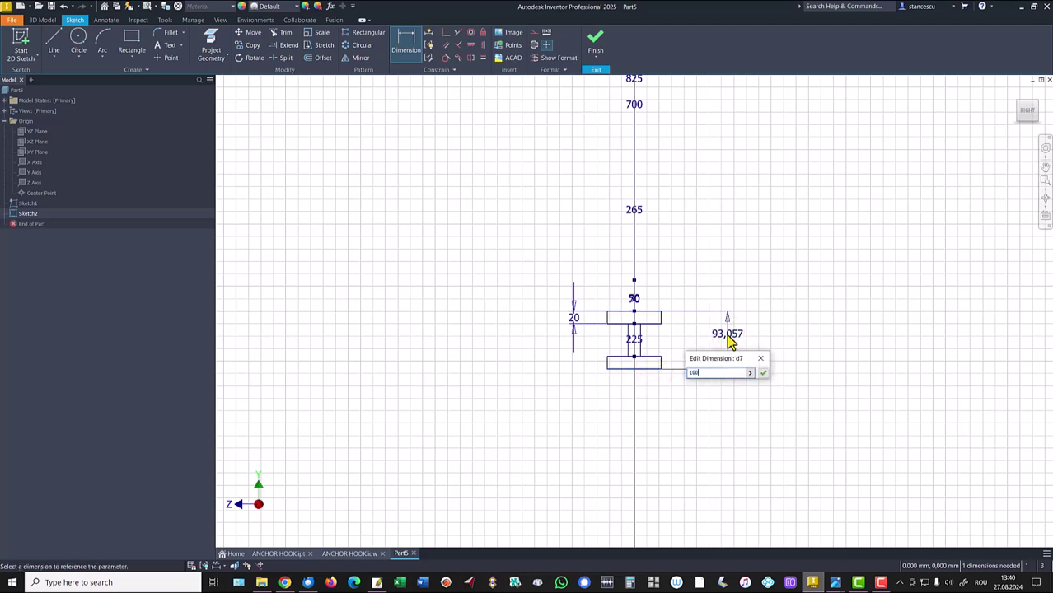
key(Return)
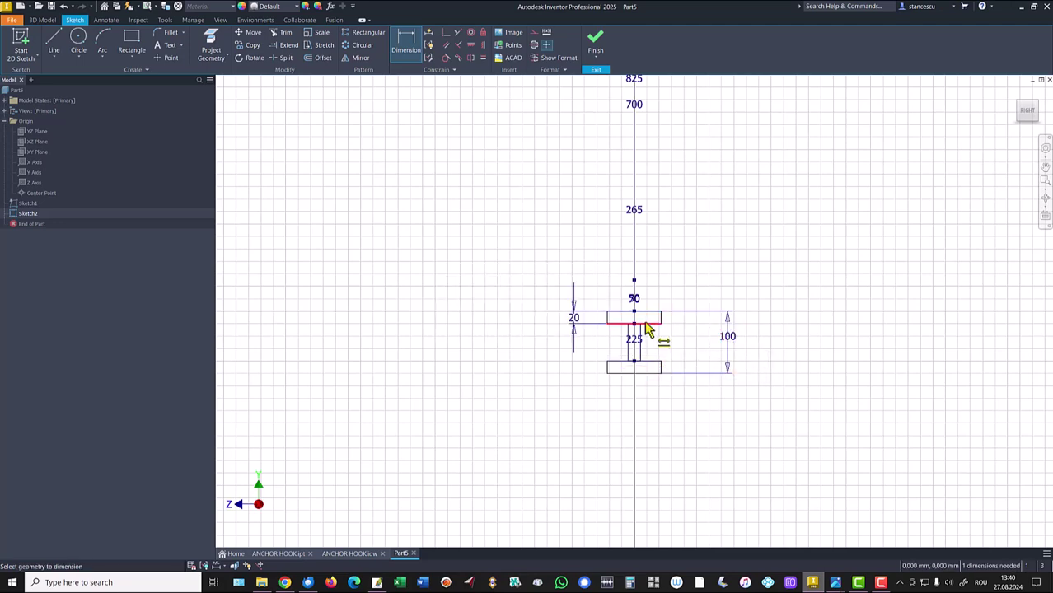
Set the flange width to 75 and finish the I-section sketch
click(617, 319)
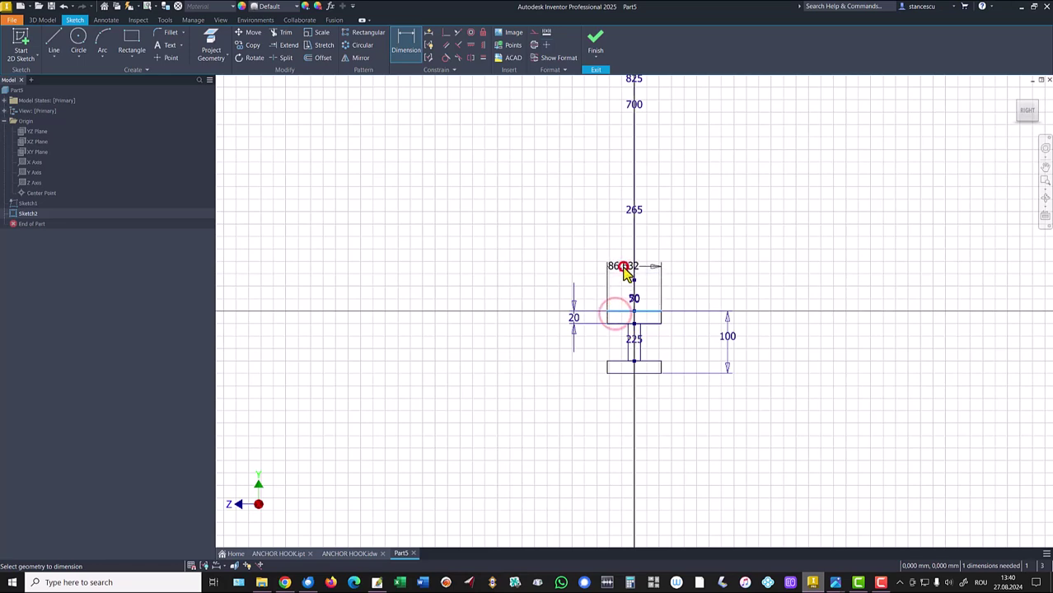
click(628, 272)
text(75)
key(Return)
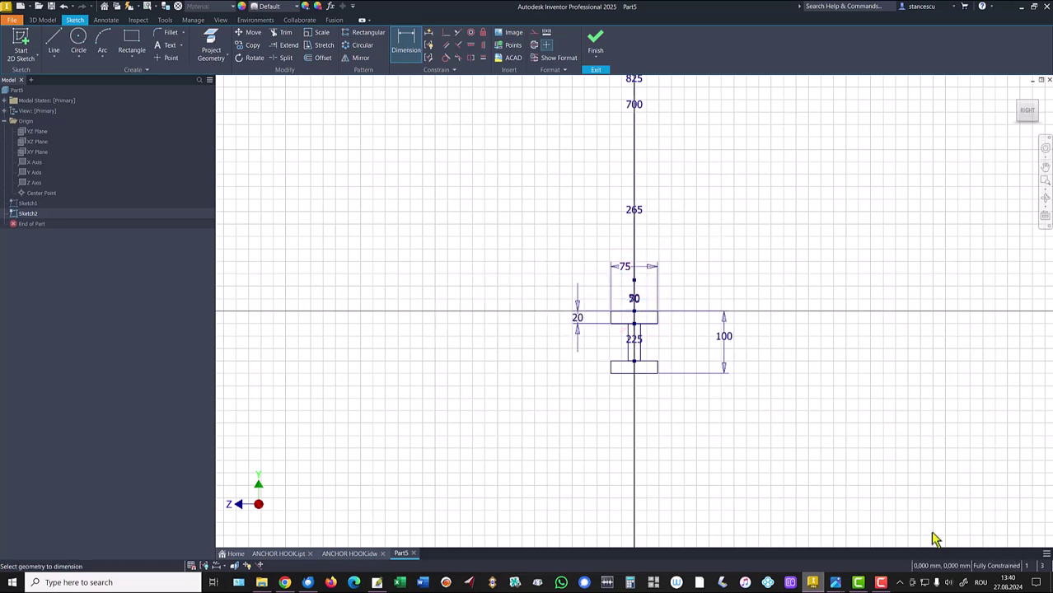
click(595, 41)
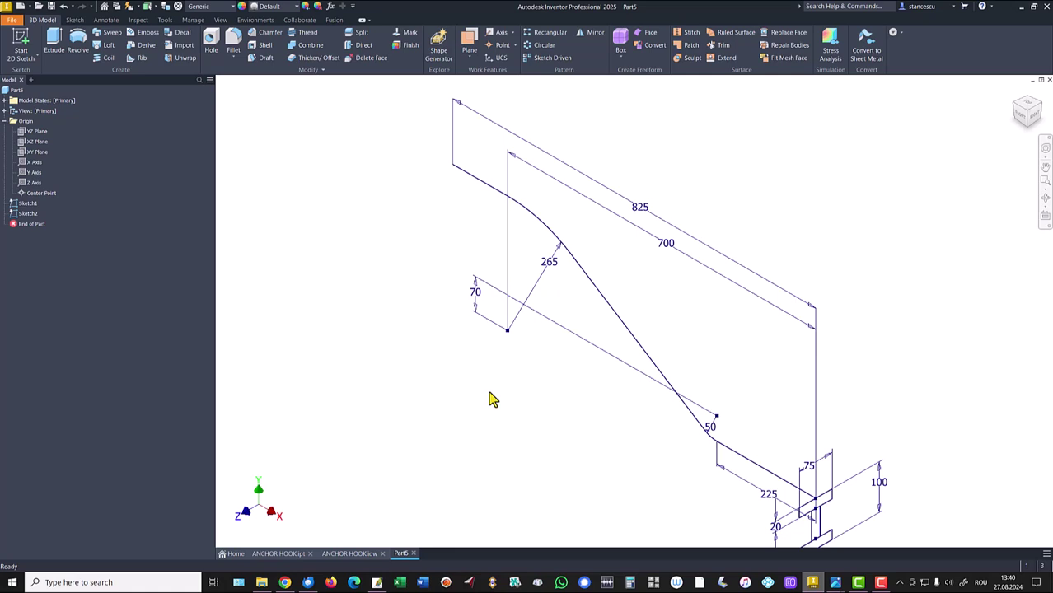
Sweep the three I-section profile regions along the five-curve path to create Sweep1
key(F6)
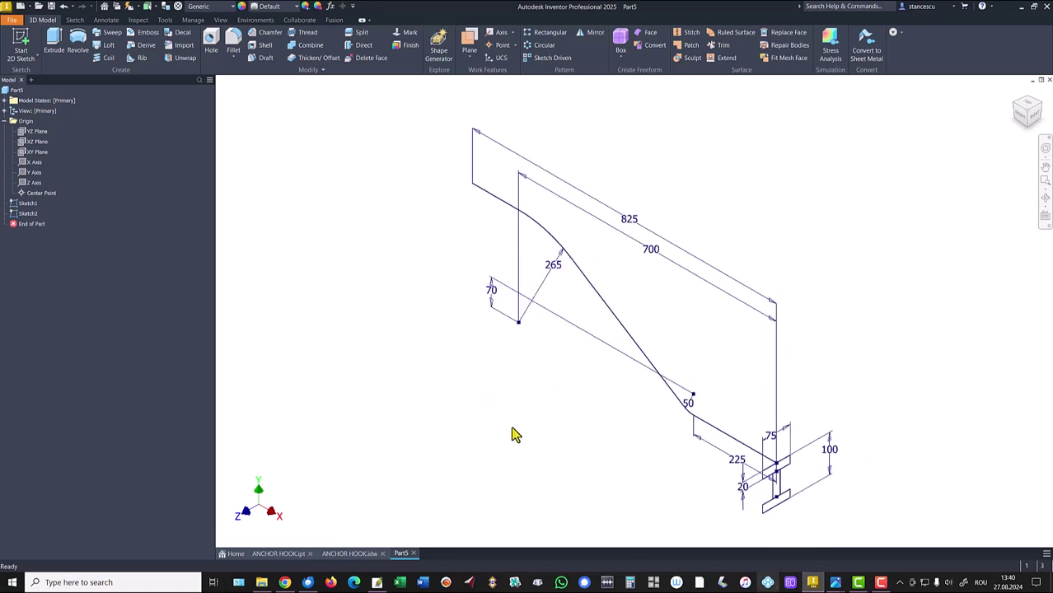
click(110, 33)
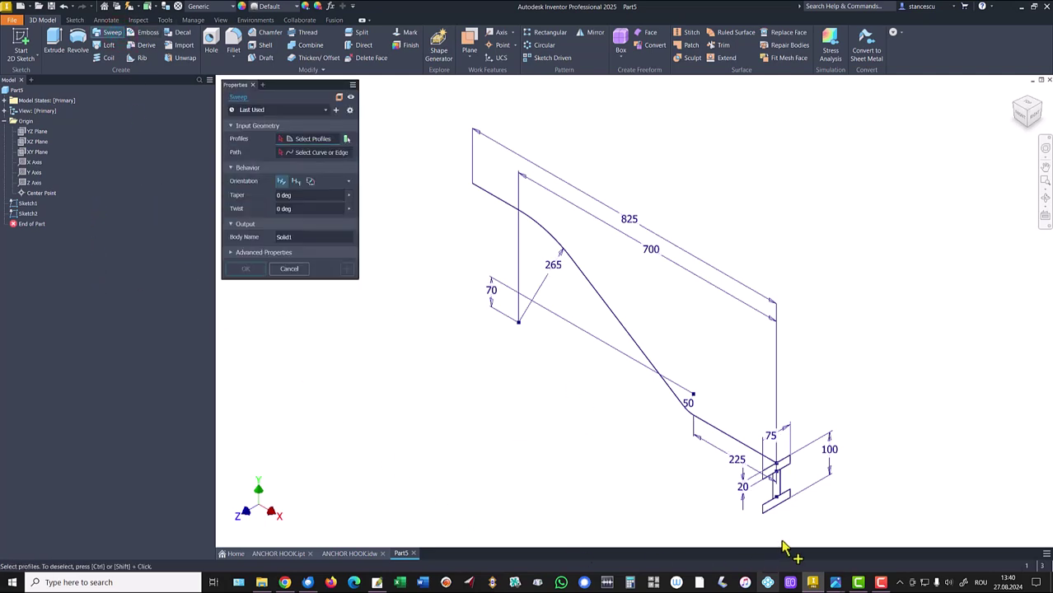
click(783, 504)
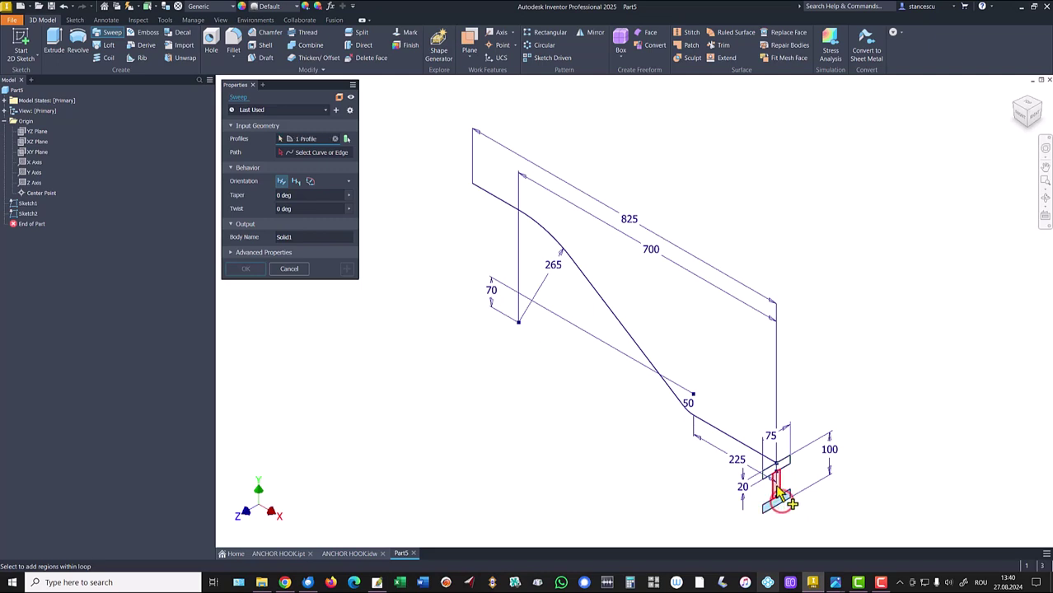
click(777, 486)
click(781, 463)
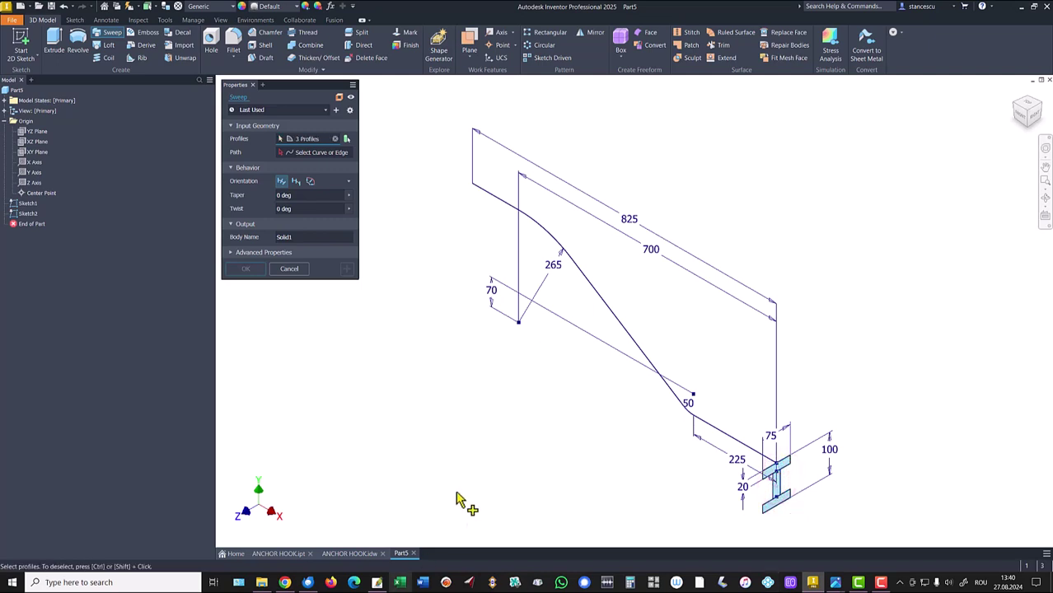
click(310, 155)
click(639, 358)
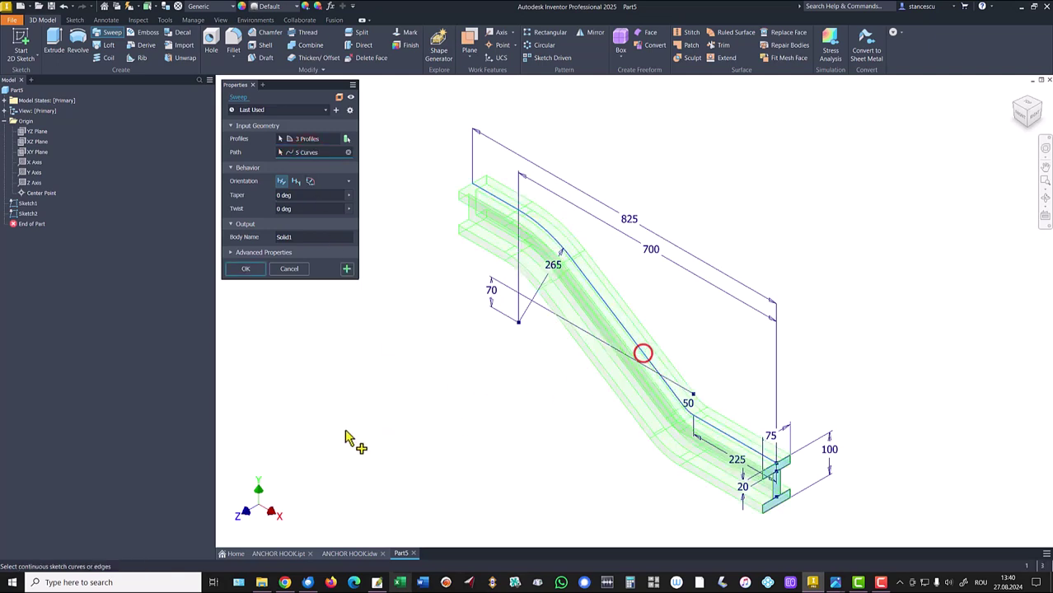
click(245, 269)
key(F6)
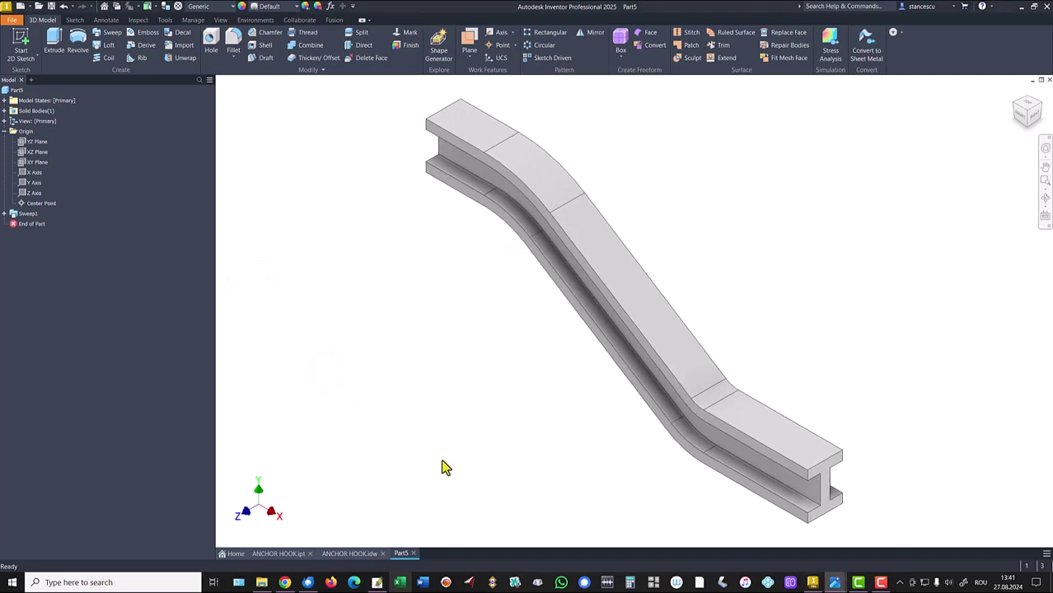
Show the full ANCHOR HOOK sheet and reposition section A-A's lower 20 dimension
click(334, 554)
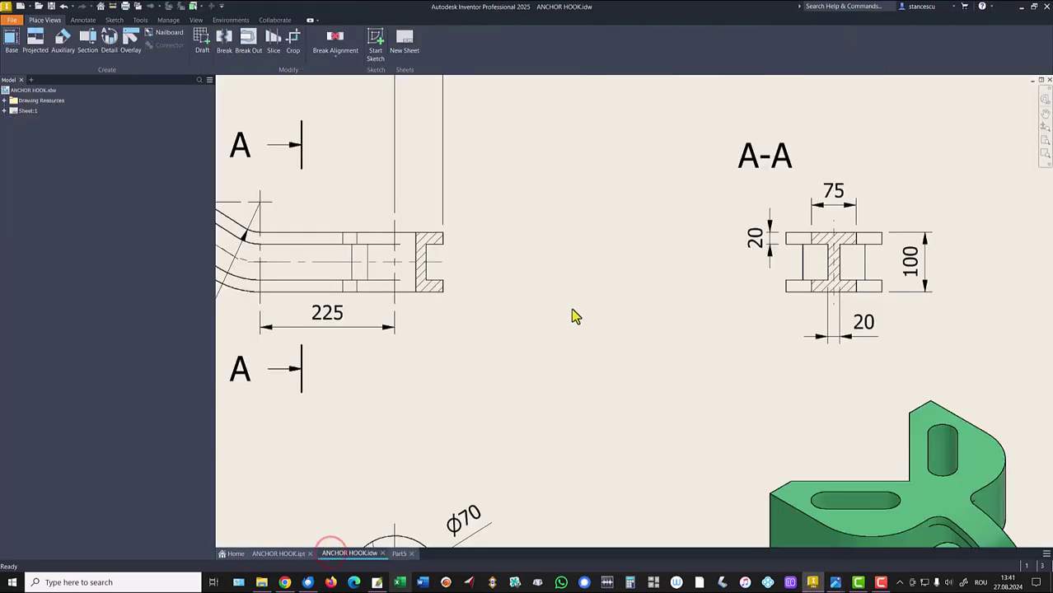
key(Home)
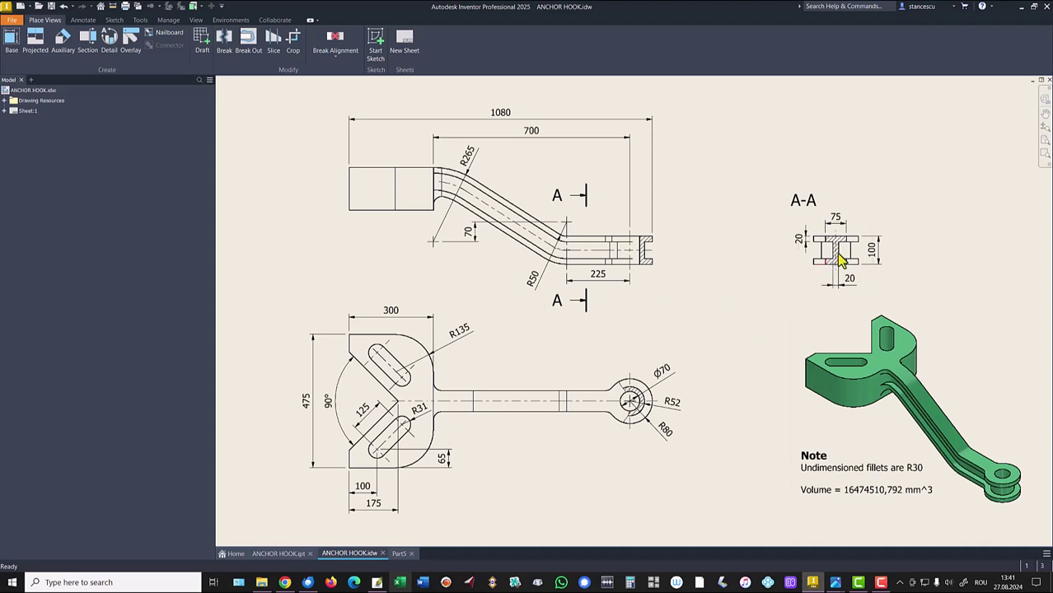
mouse_move(844, 267)
mouse_down()
mouse_move(847, 278)
mouse_move(843, 271)
mouse_up()
Start a new sketch on the I-beam's end face in Part5
click(399, 554)
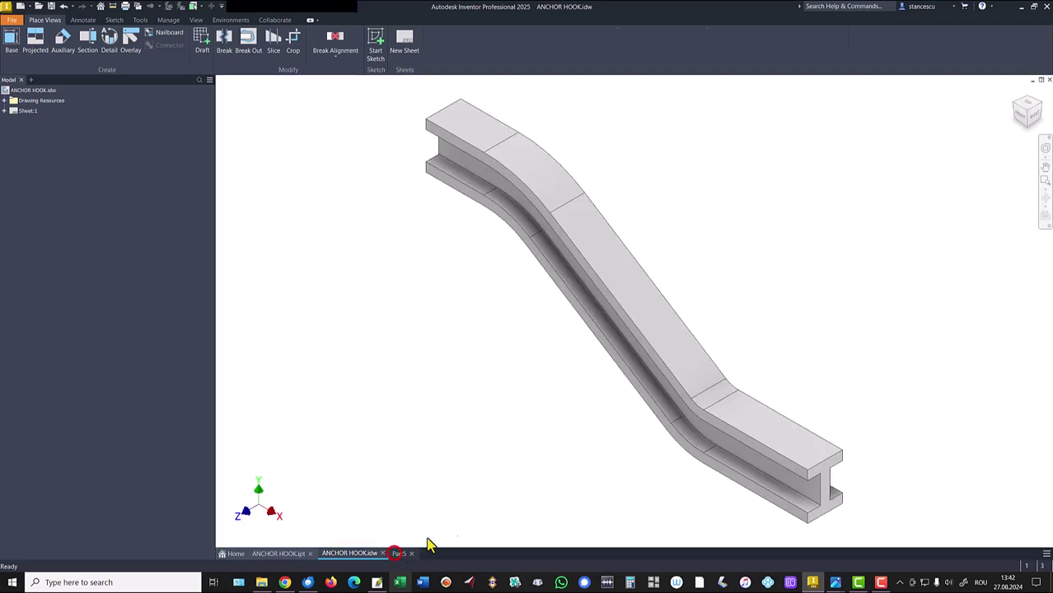
click(828, 471)
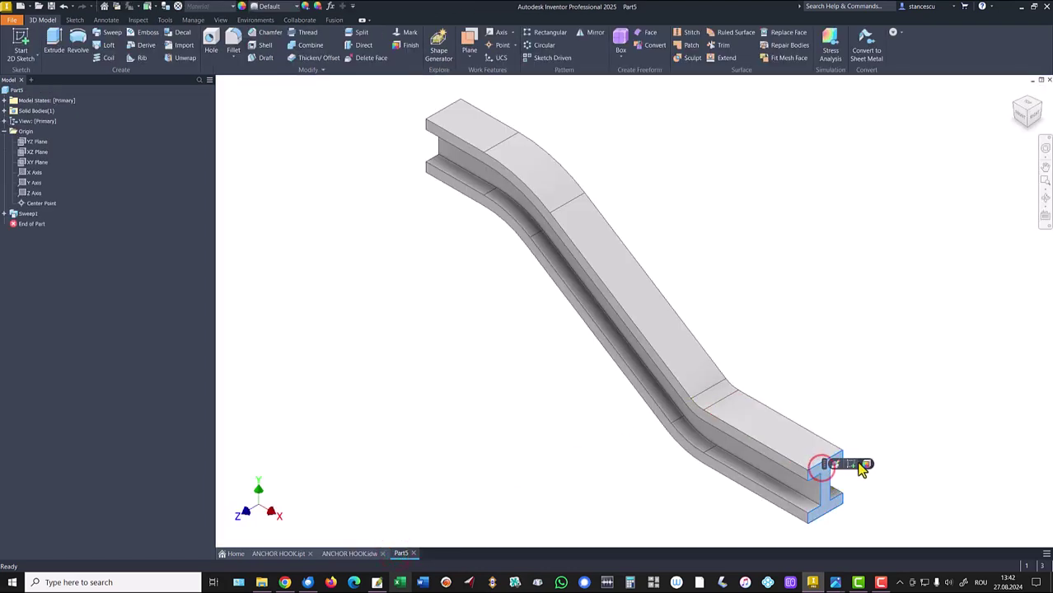
click(852, 463)
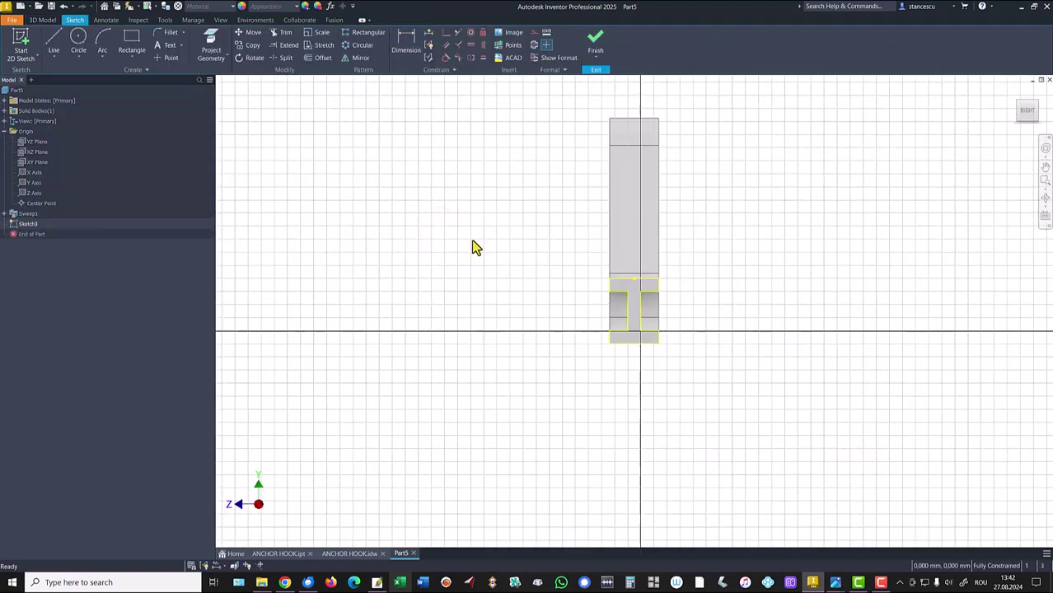
Convert all projected I-section outline lines to construction geometry
mouse_move(474, 239)
mouse_down()
mouse_move(650, 365)
mouse_move(694, 369)
mouse_up()
right_click(828, 228)
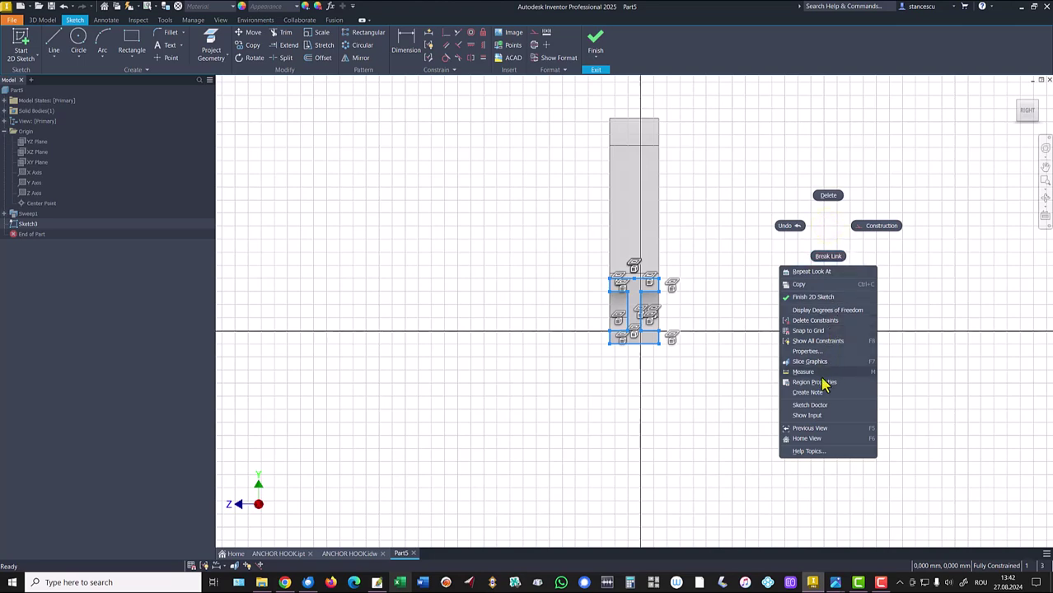
click(888, 225)
click(820, 274)
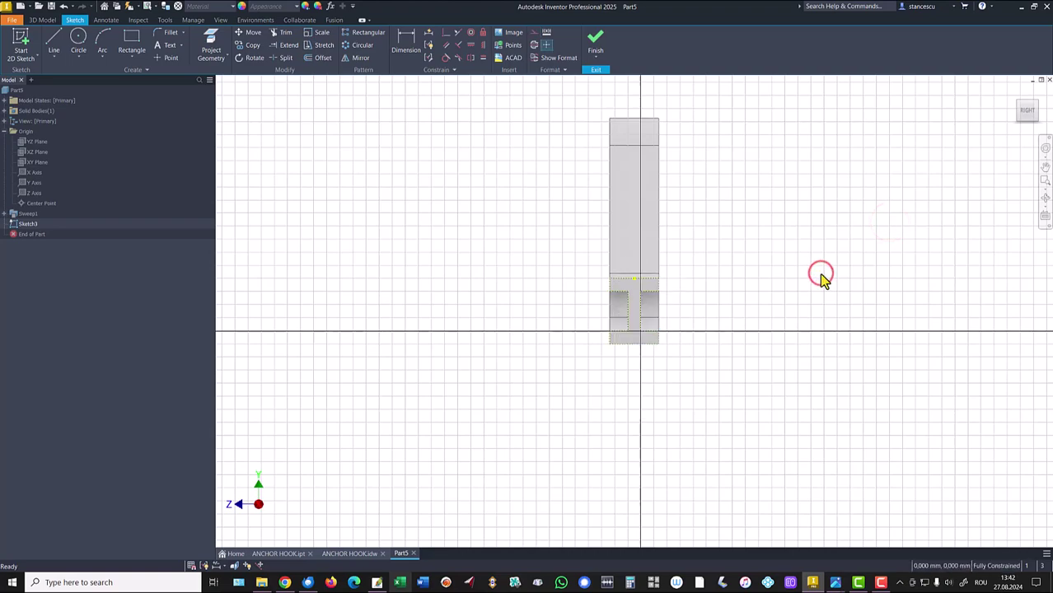
key(Home)
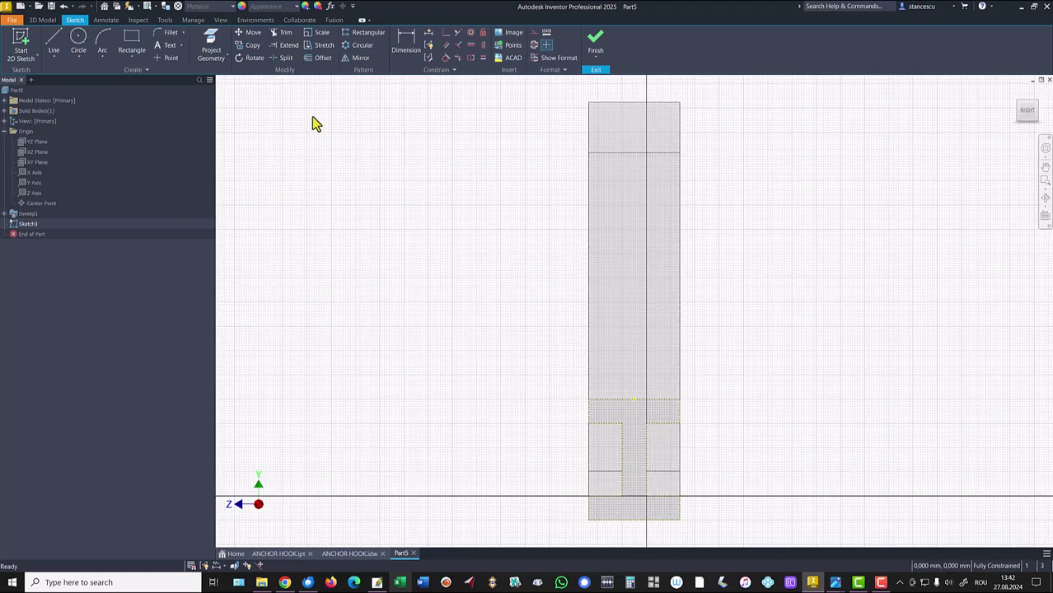
Draw two small rectangles against the base edge, the lower one on the X axis
click(129, 41)
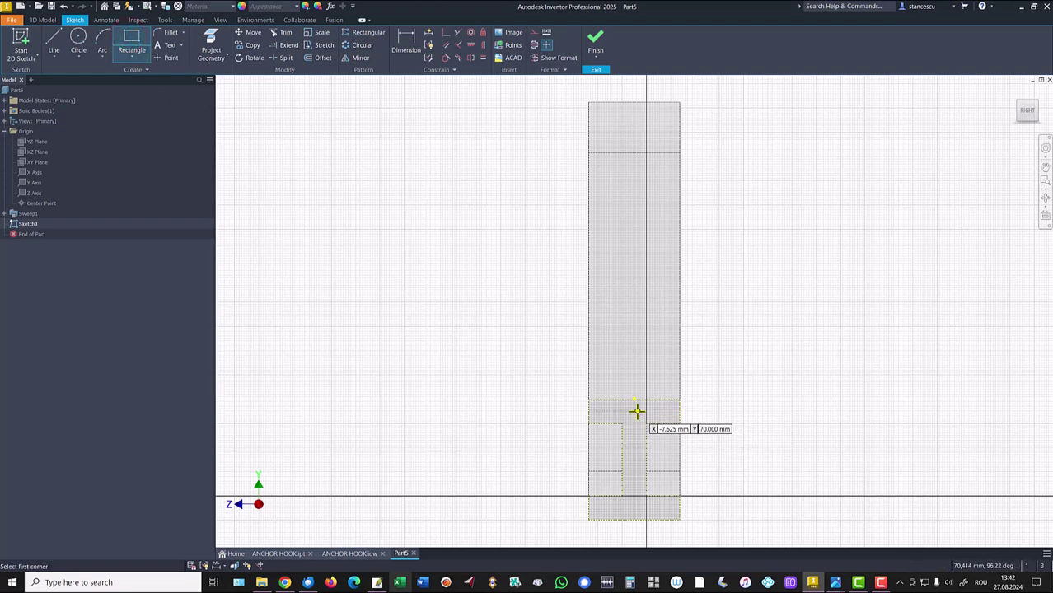
click(679, 400)
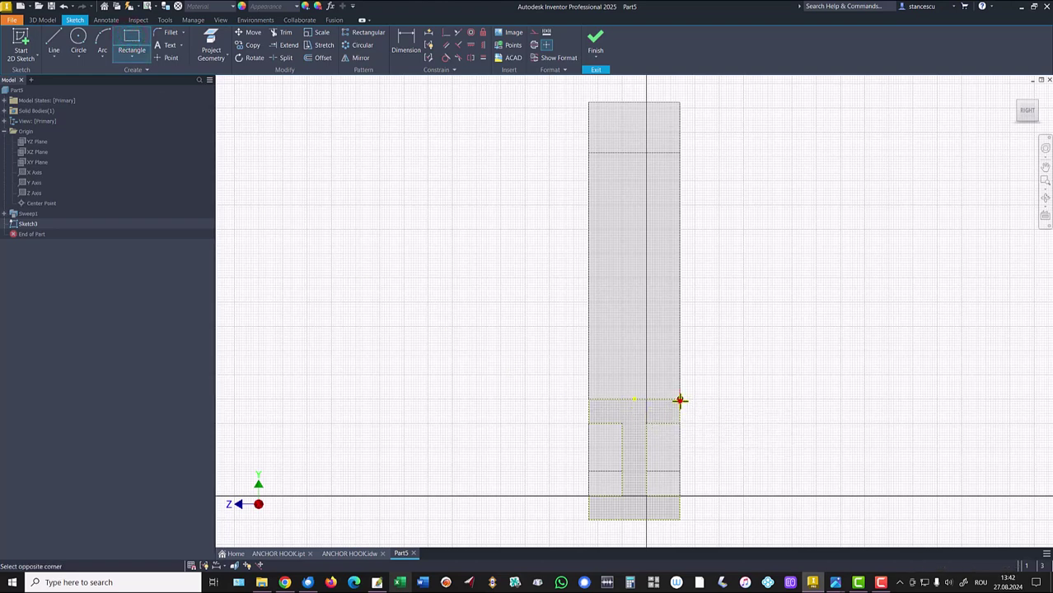
click(722, 422)
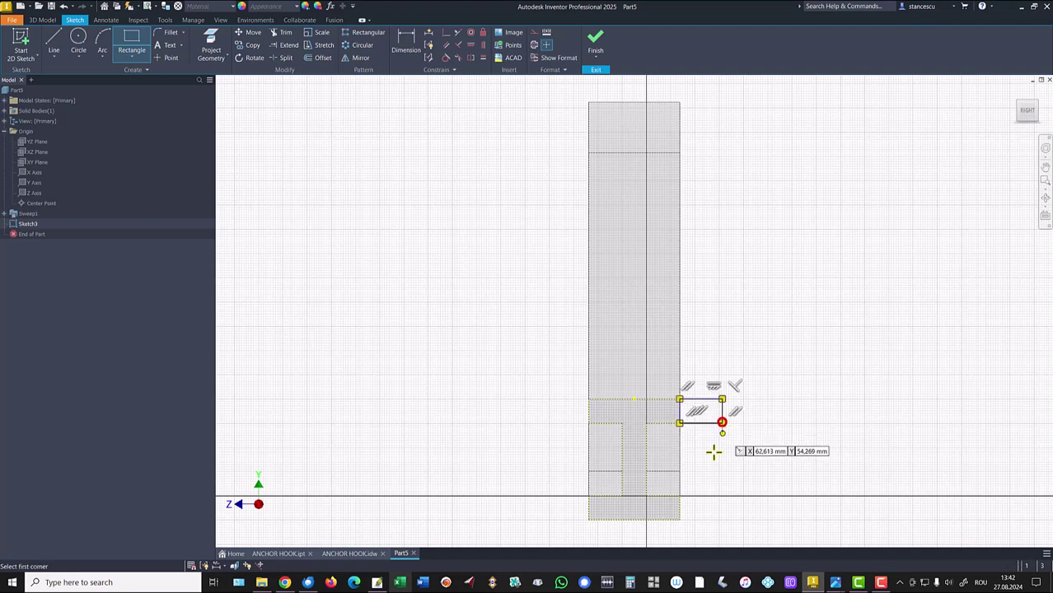
click(680, 496)
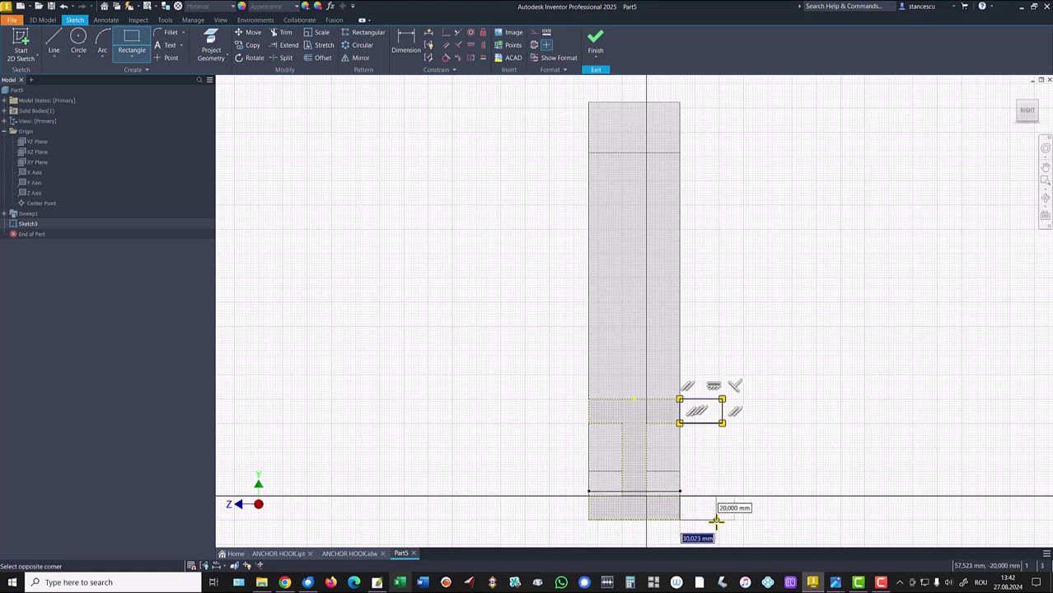
click(716, 519)
Stretch the upper small rectangle's edge downward
key(Escape)
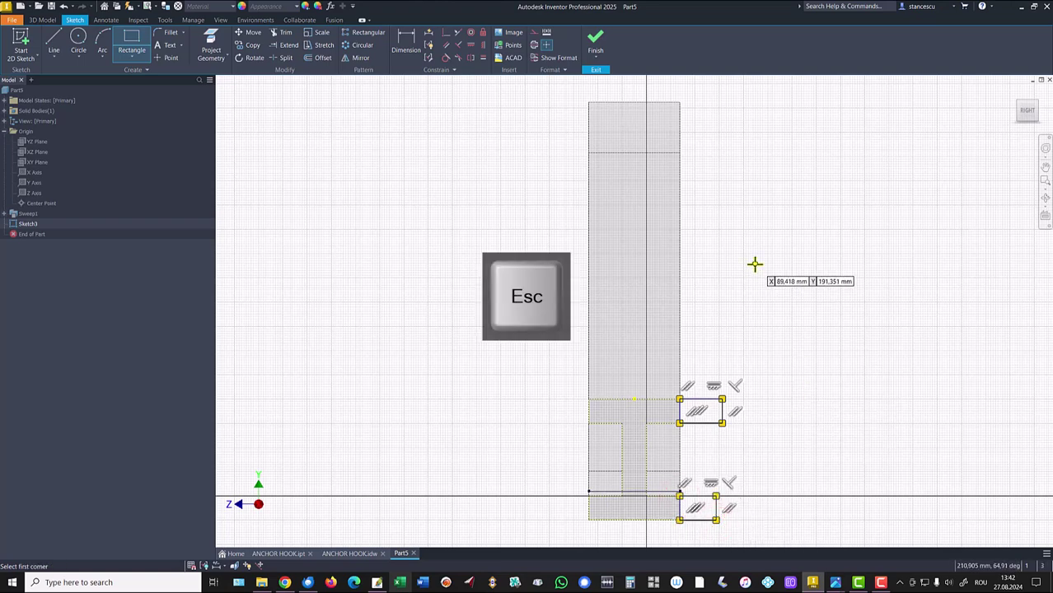
click(679, 412)
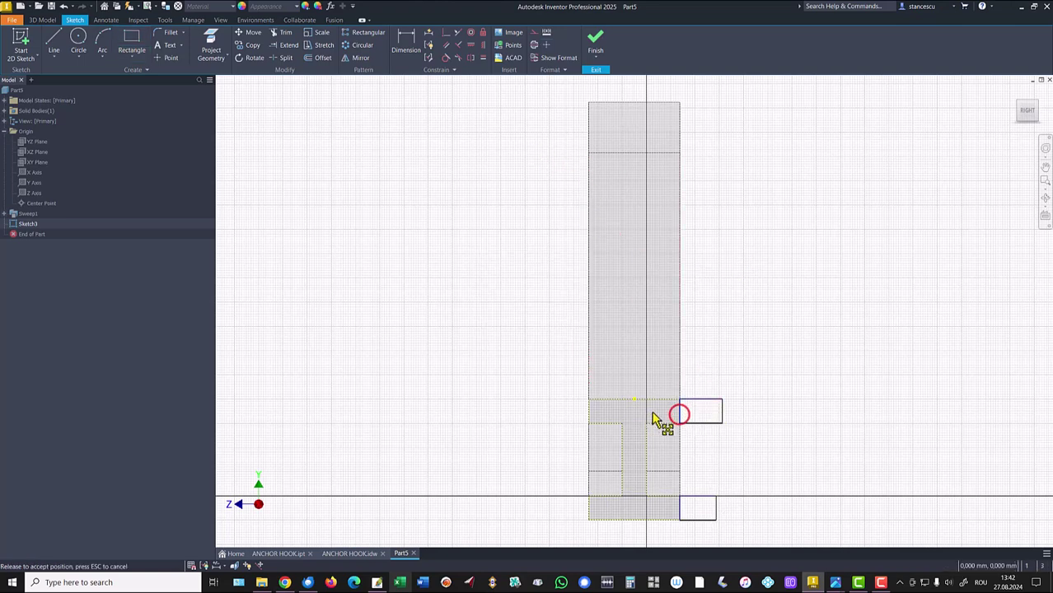
click(679, 509)
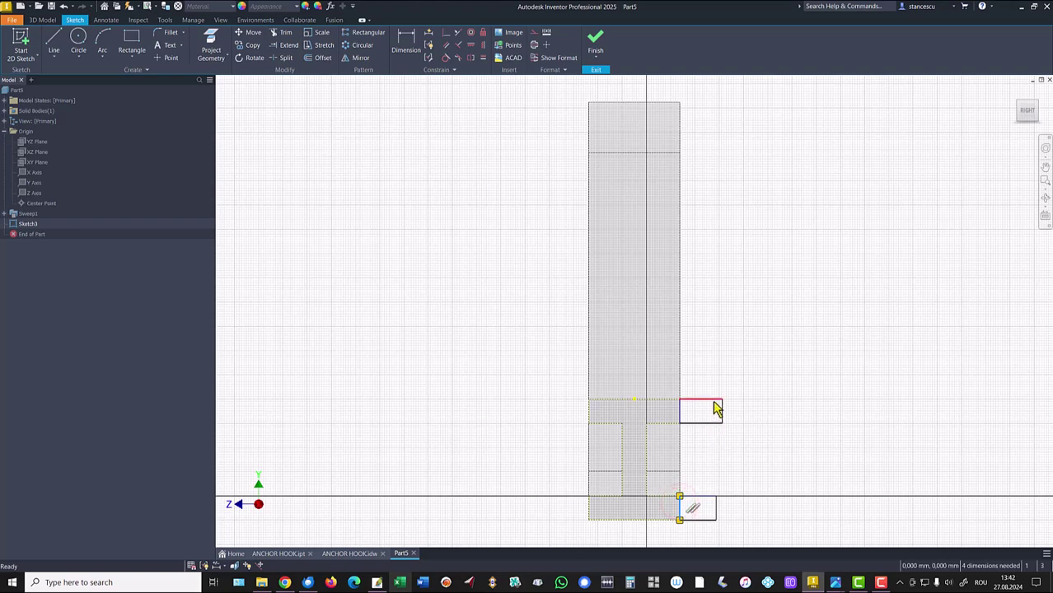
drag(710, 418, 708, 434)
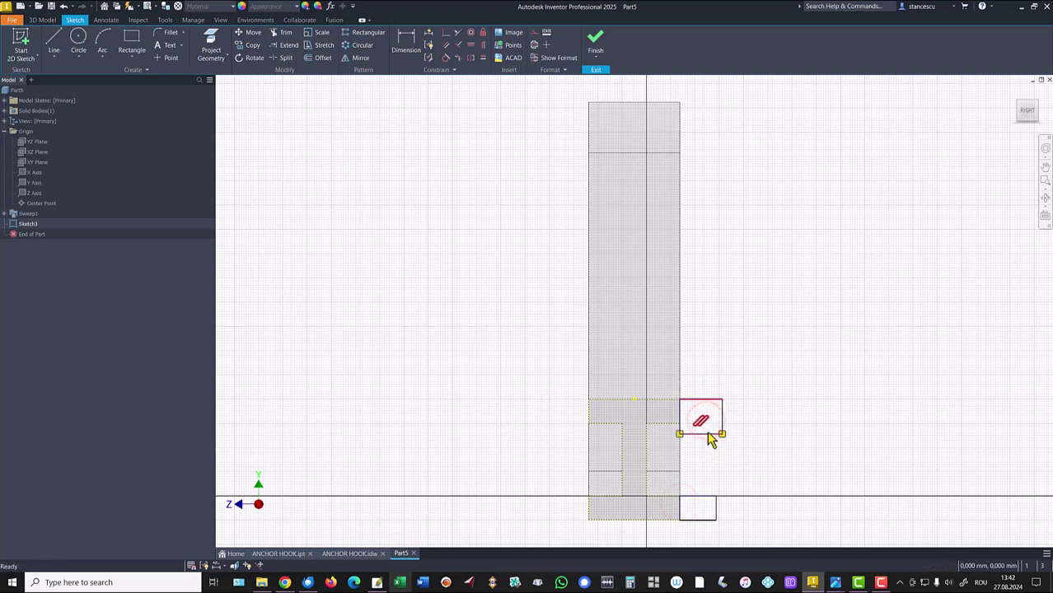
Make both rectangles' bottom edges perpendicular to the adjacent base lines
click(459, 35)
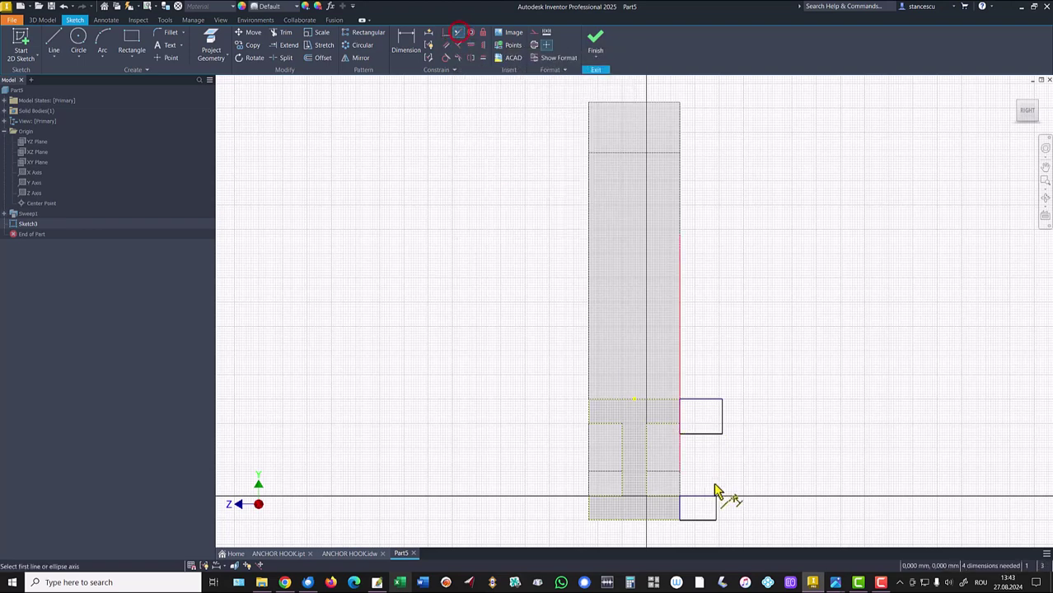
click(706, 433)
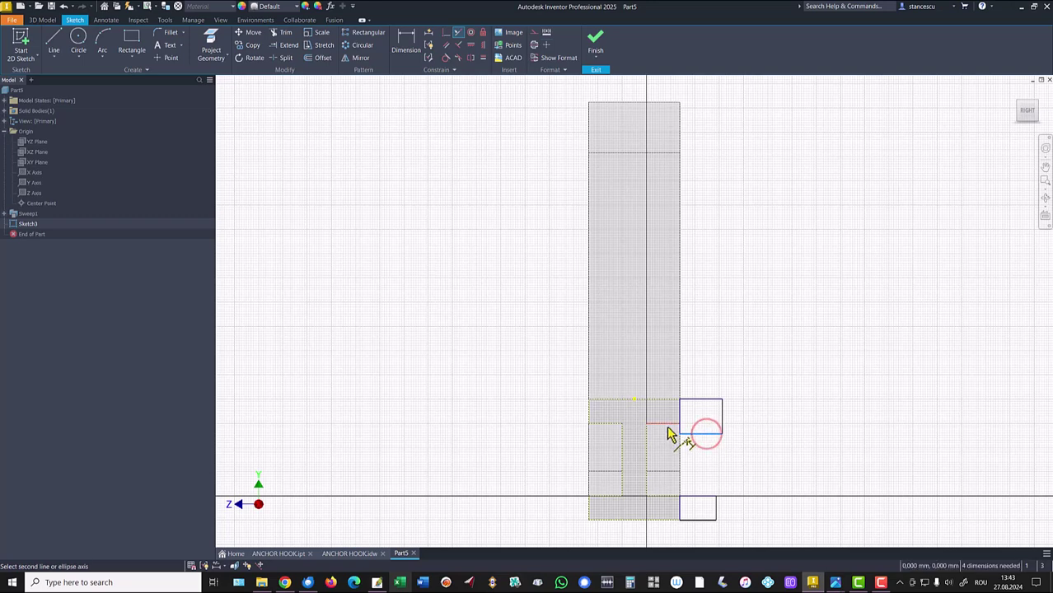
click(665, 423)
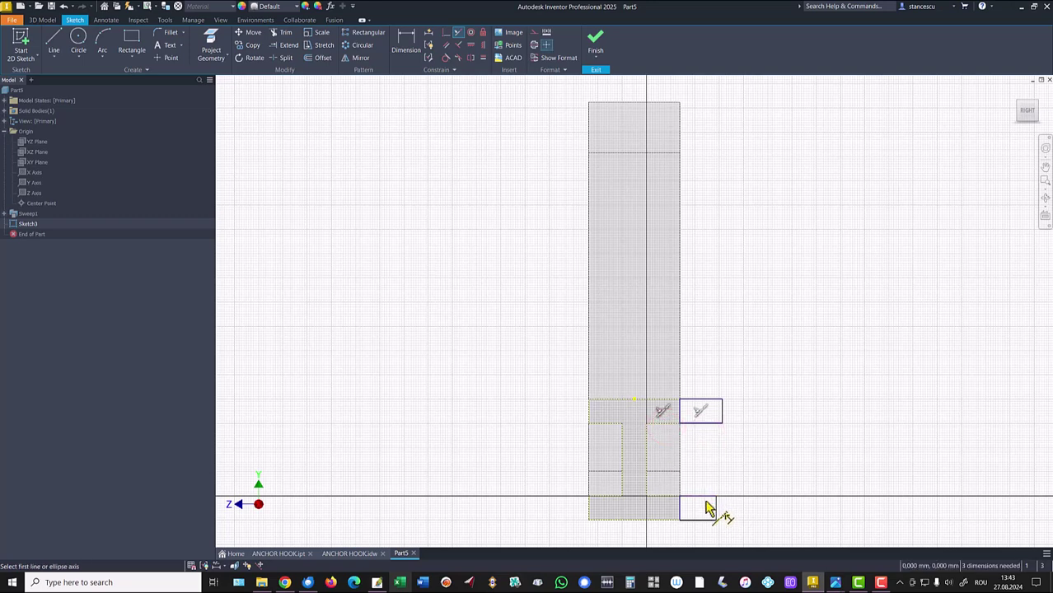
click(709, 519)
click(662, 519)
key(Escape)
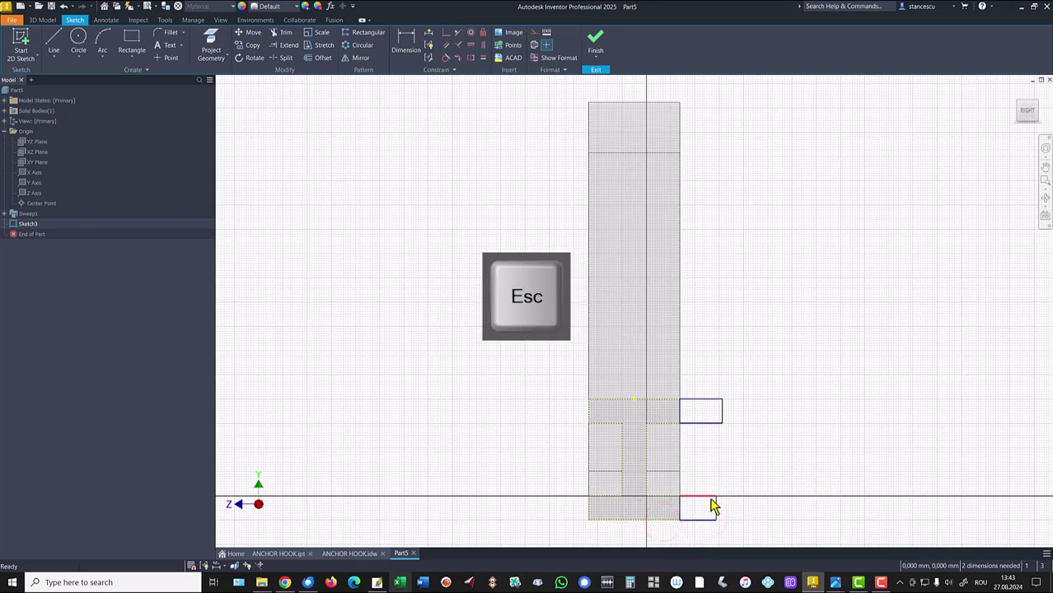
click(707, 497)
click(739, 463)
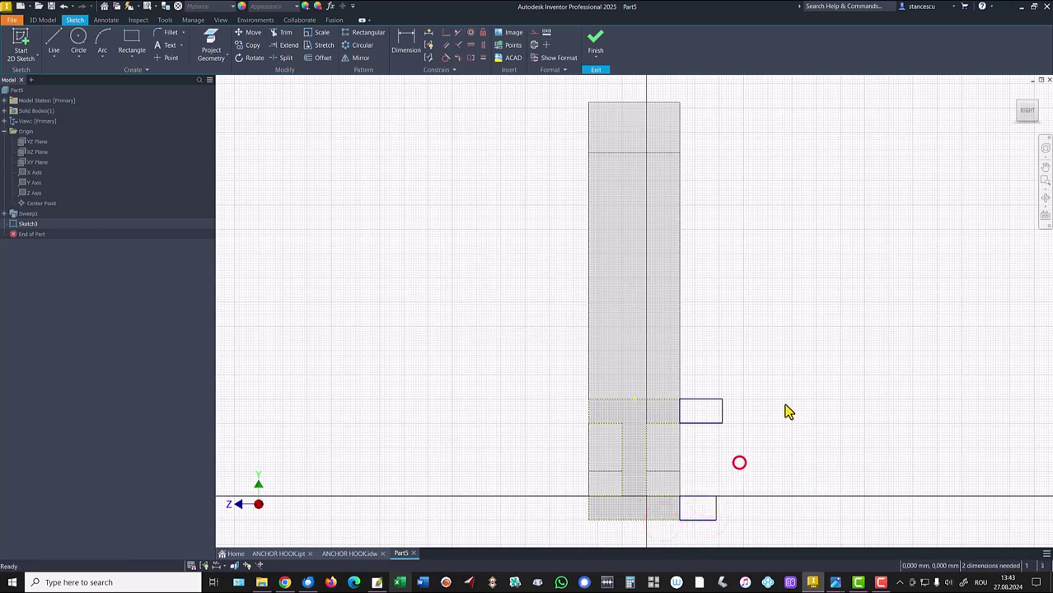
Apply an Equal constraint so both rectangles share the same width
click(459, 36)
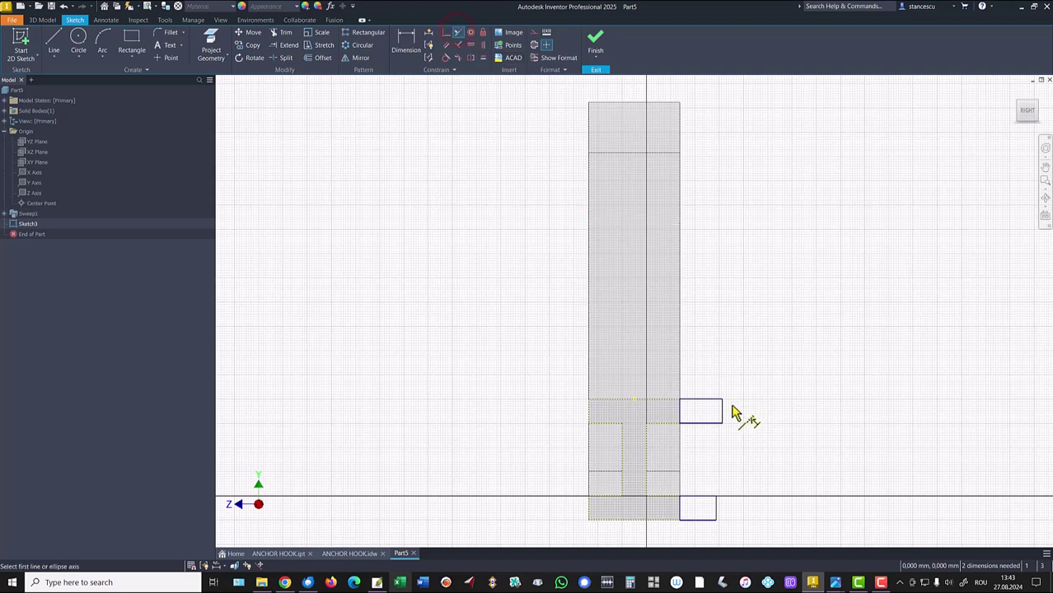
click(722, 405)
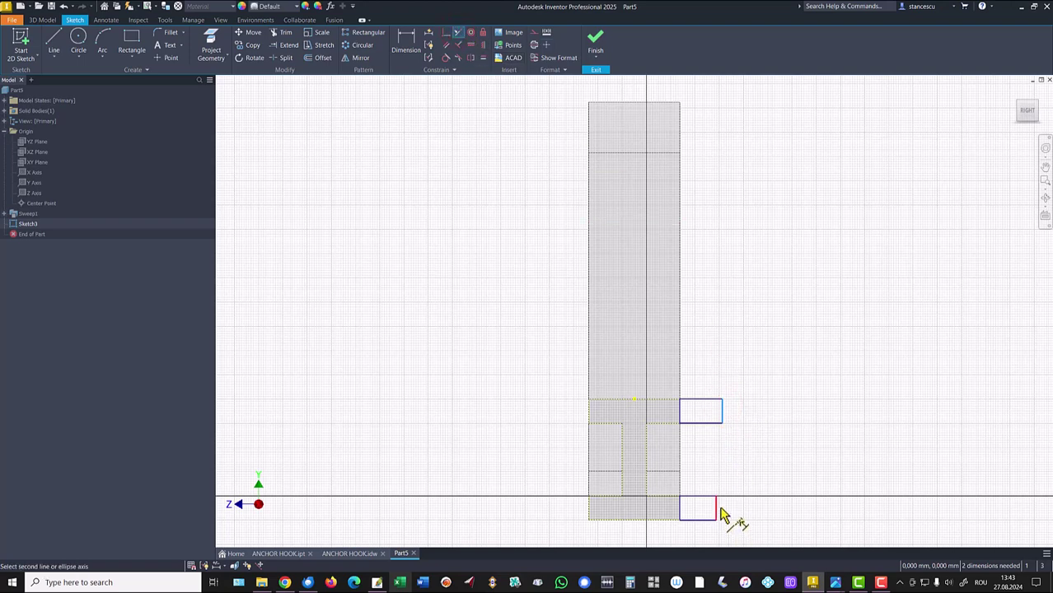
click(719, 511)
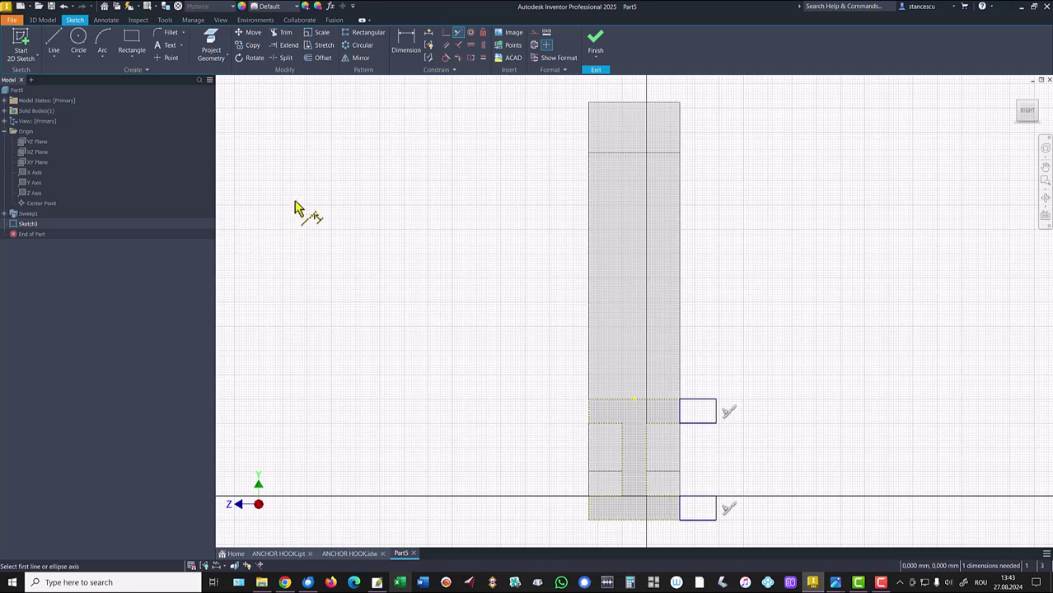
Draw a short vertical line from below the upper rectangle down to the axis
click(52, 39)
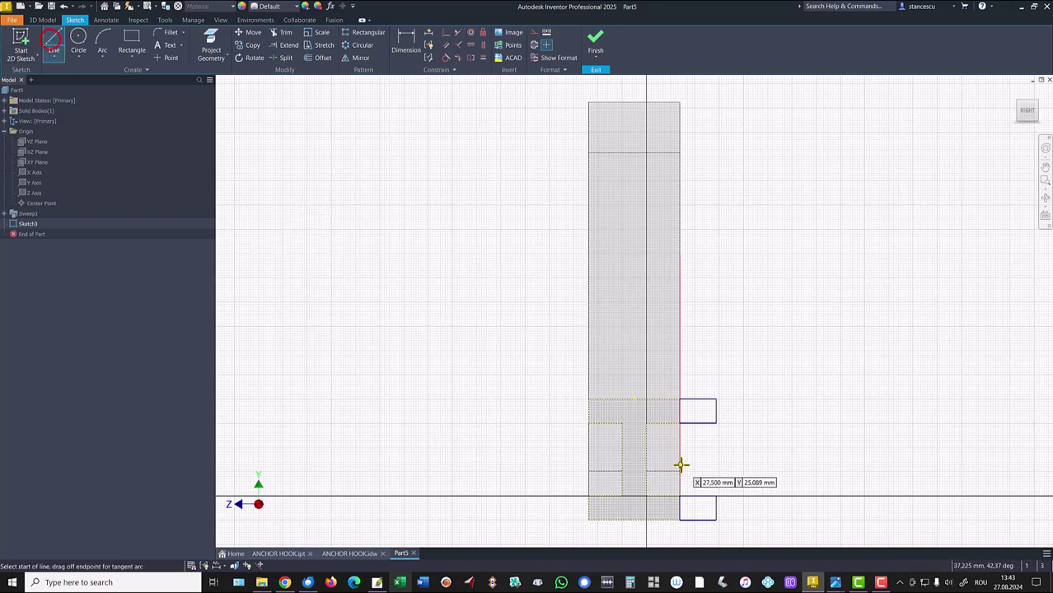
click(669, 424)
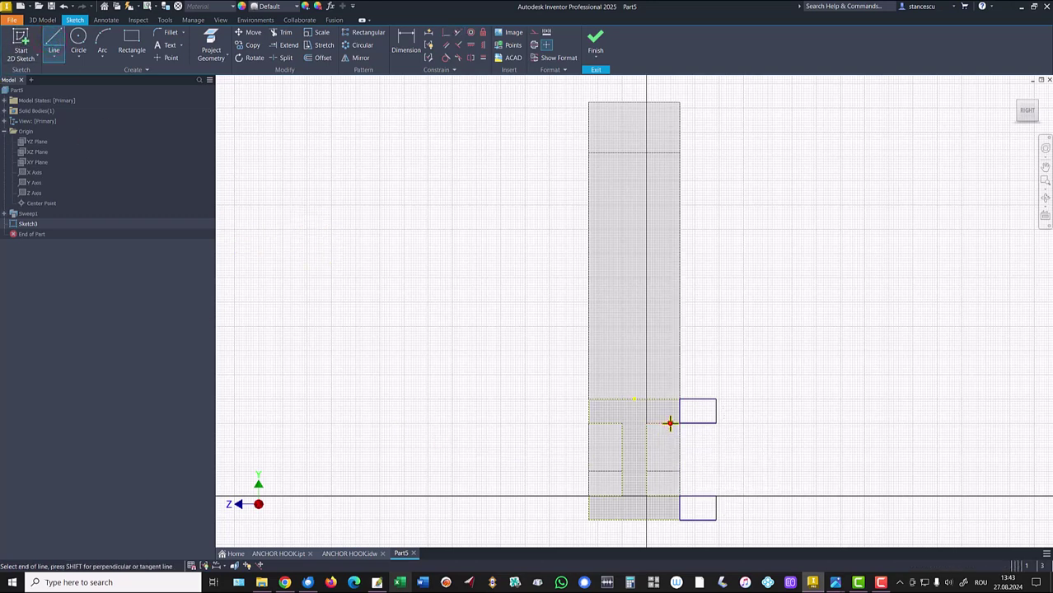
click(669, 495)
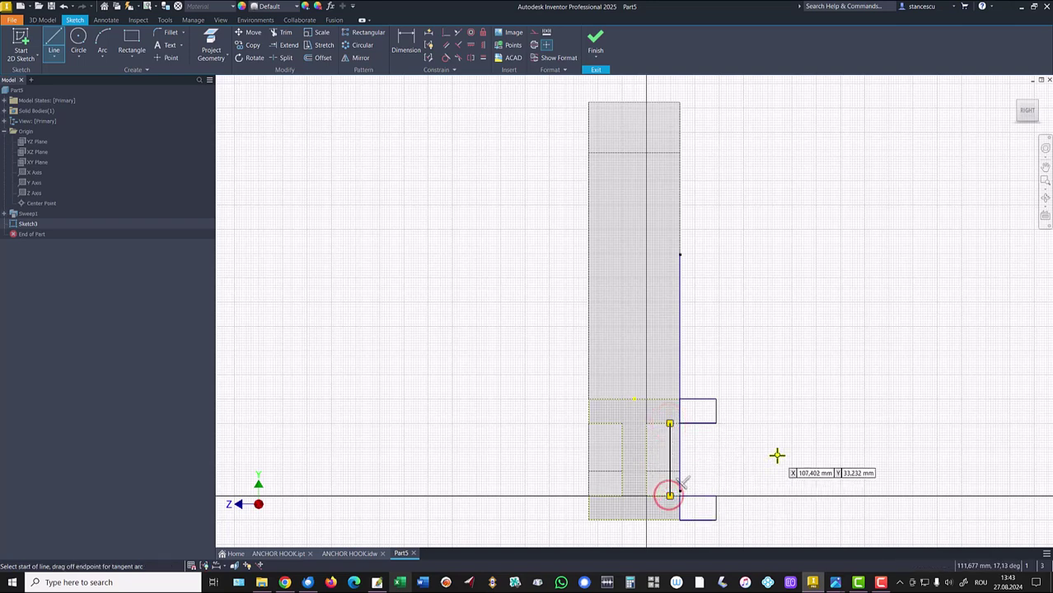
key(Escape)
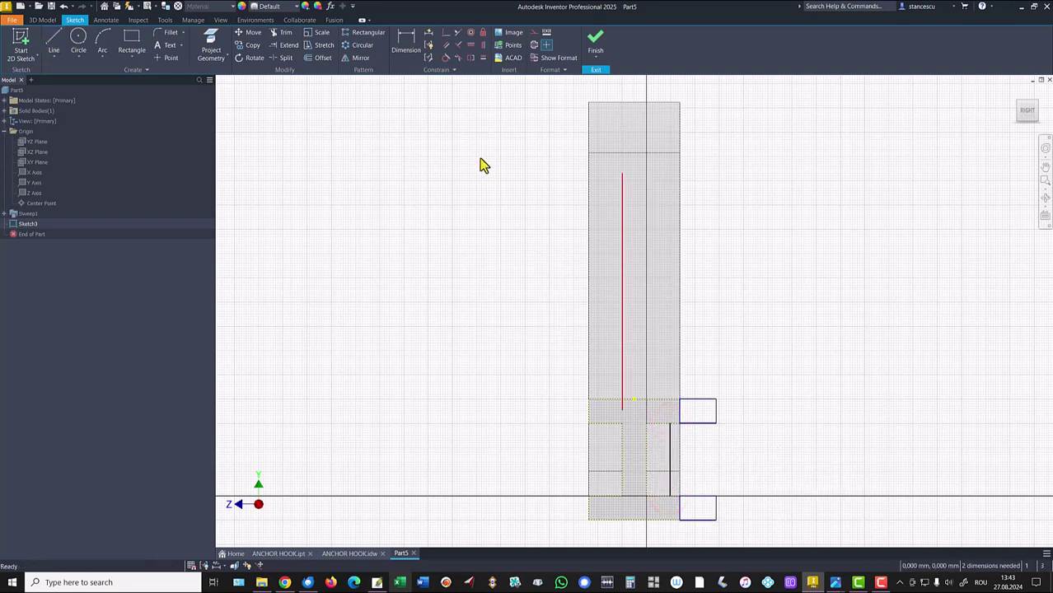
Draw a 100 mm vertical line through the base and make it a centerline
click(56, 46)
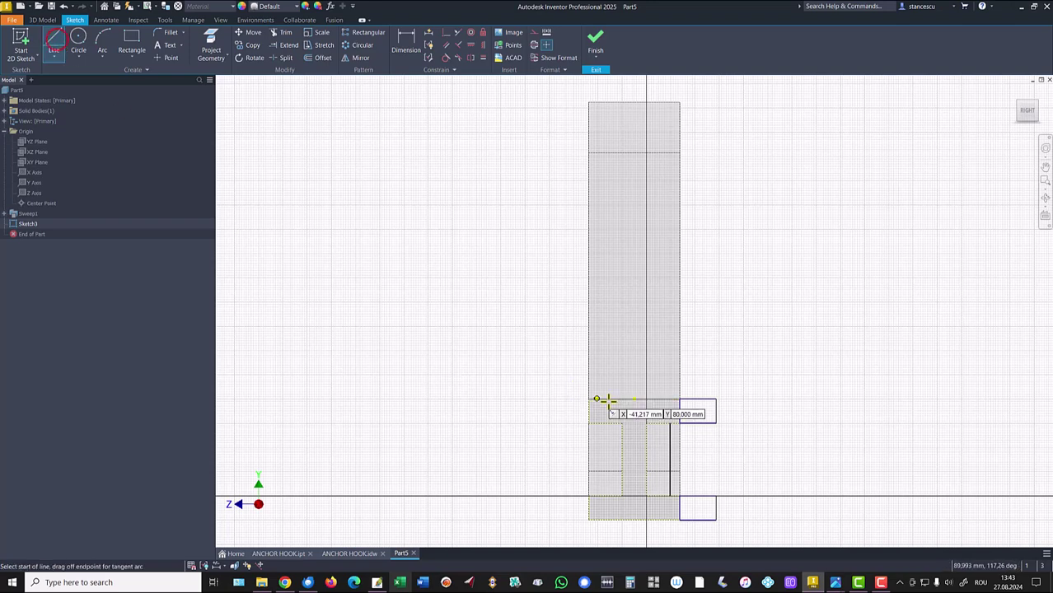
click(634, 400)
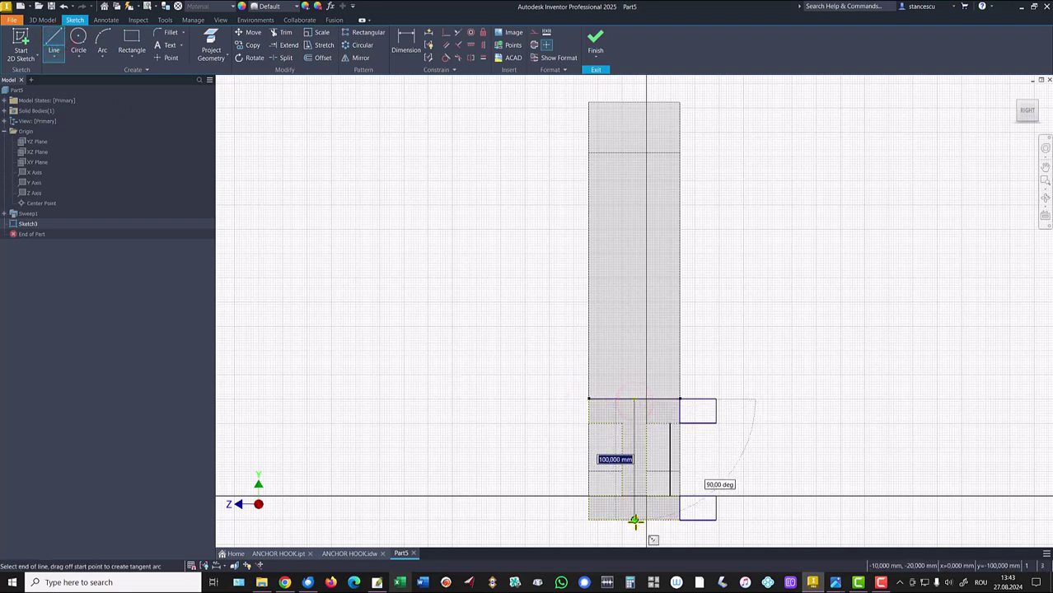
click(634, 521)
key(Escape)
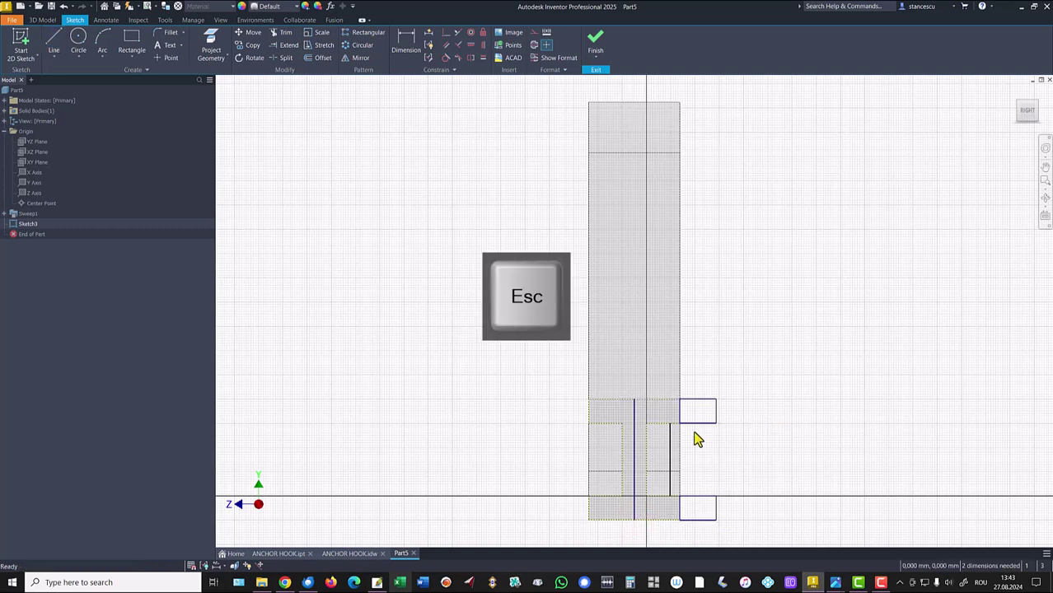
right_click(757, 323)
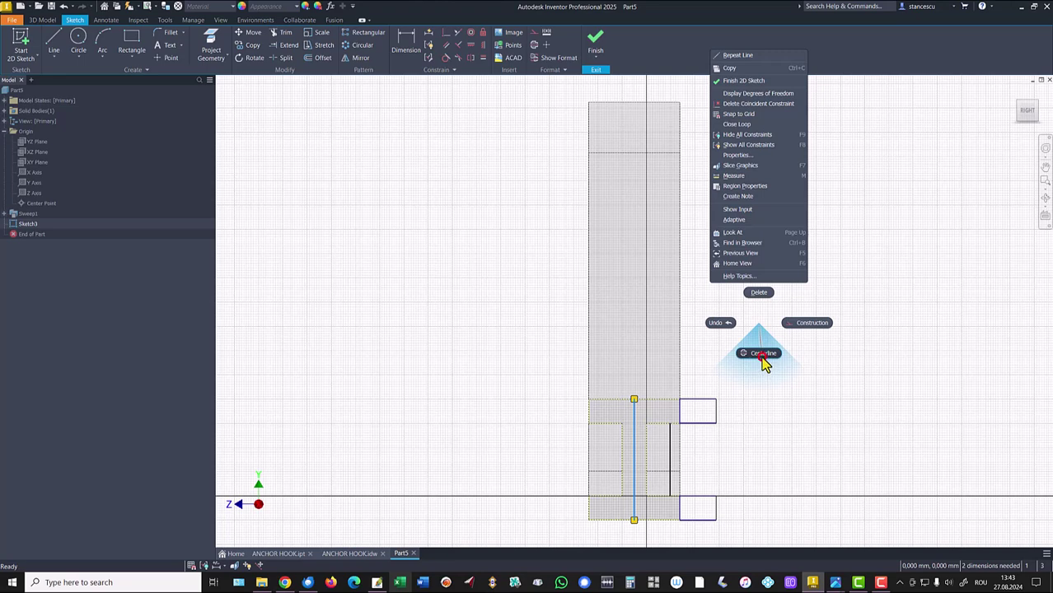
click(762, 354)
Dimension the rectangles' outer edge from the centerline as Ø160 (80*2)
click(447, 141)
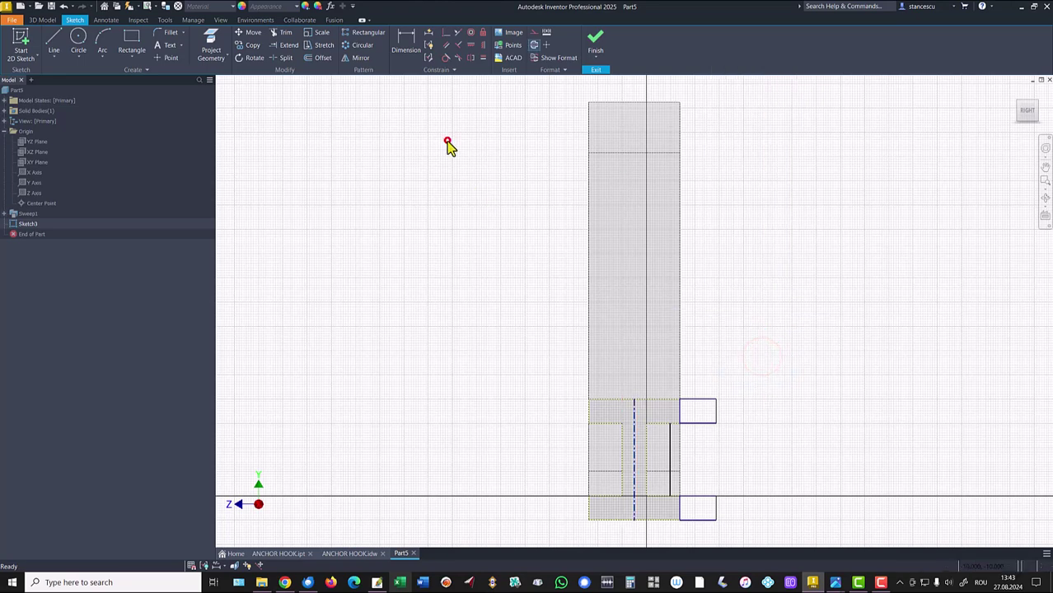
click(404, 39)
click(631, 407)
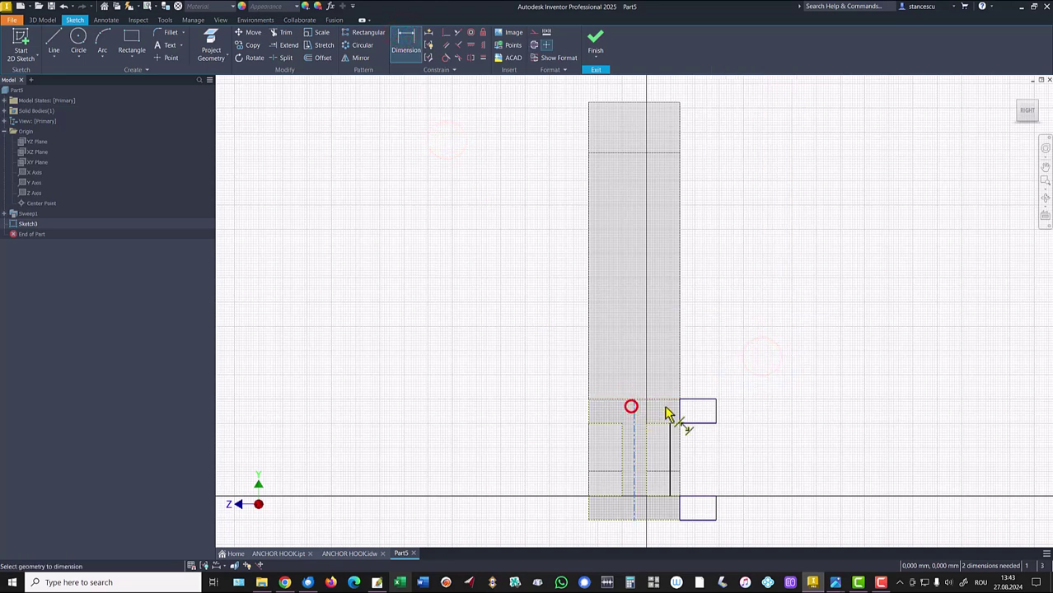
click(717, 404)
click(694, 359)
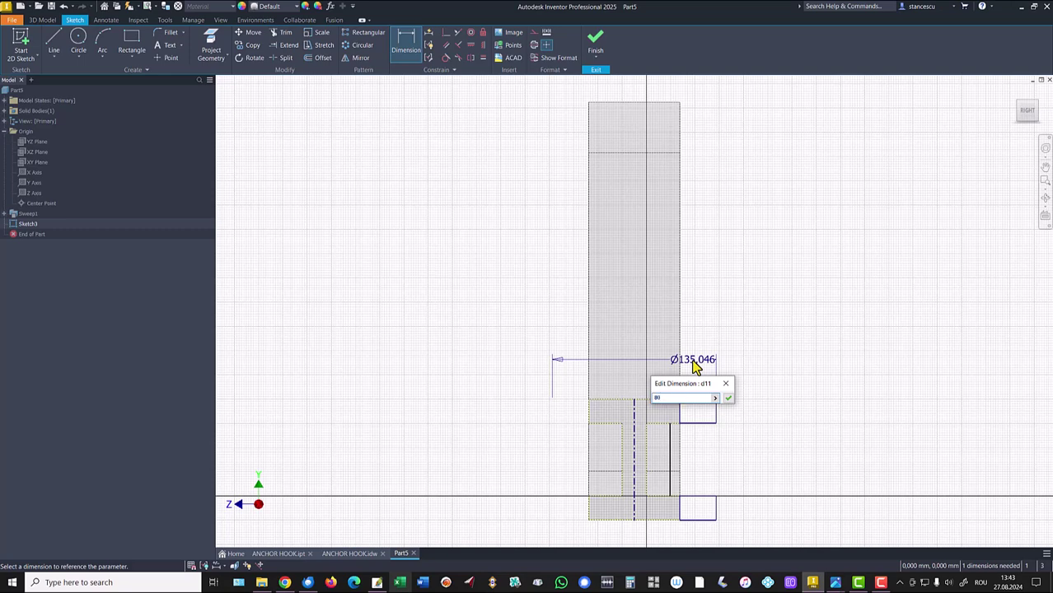
key(Return)
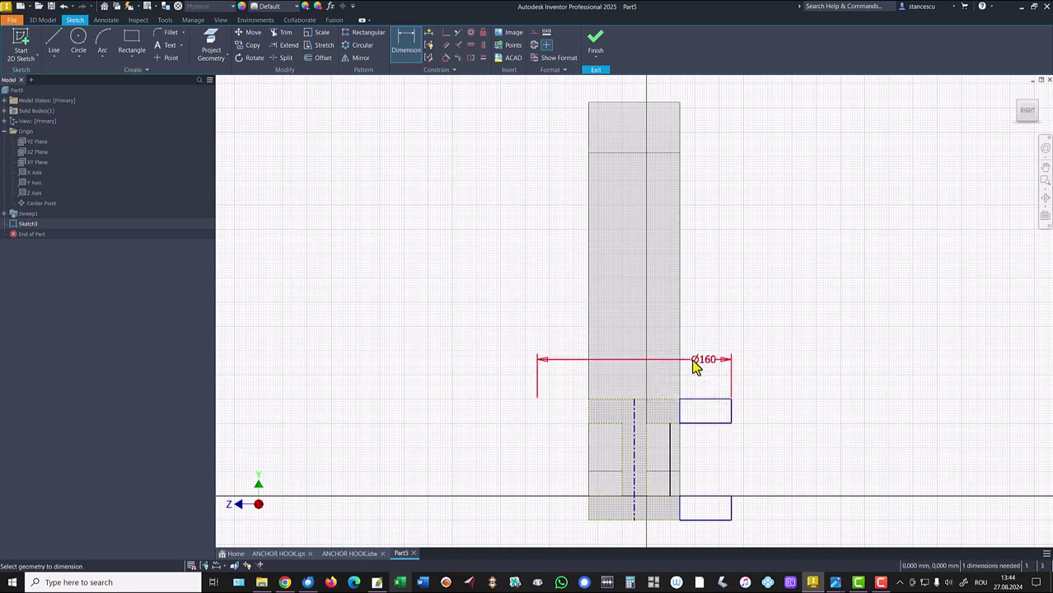
Dimension the inner vertical line from the centerline as Ø104, entered as 52*2
click(669, 447)
click(634, 459)
click(758, 452)
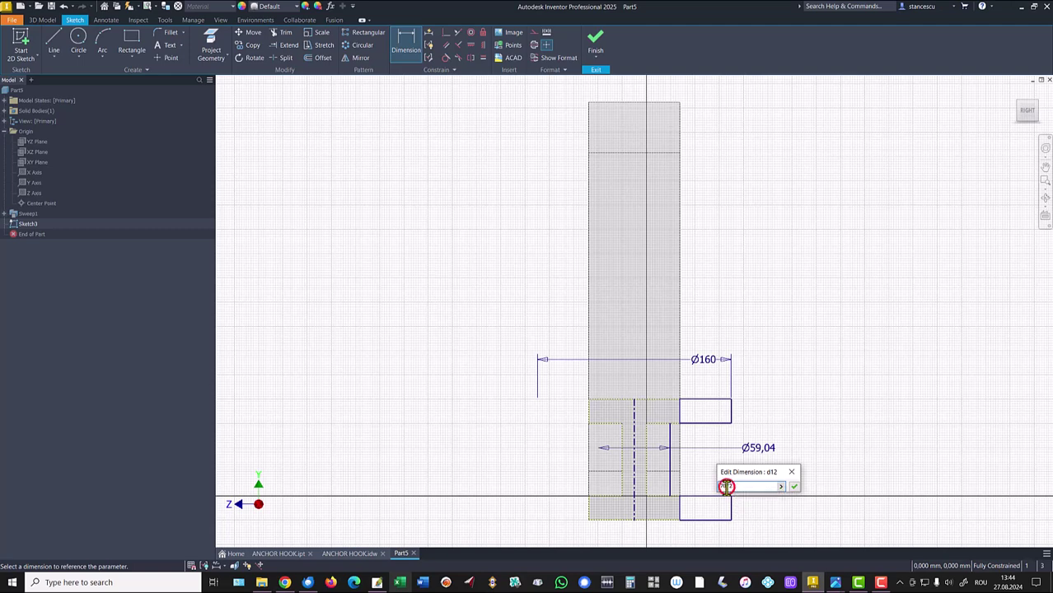
key(BackSpace)
text(52*2)
click(794, 488)
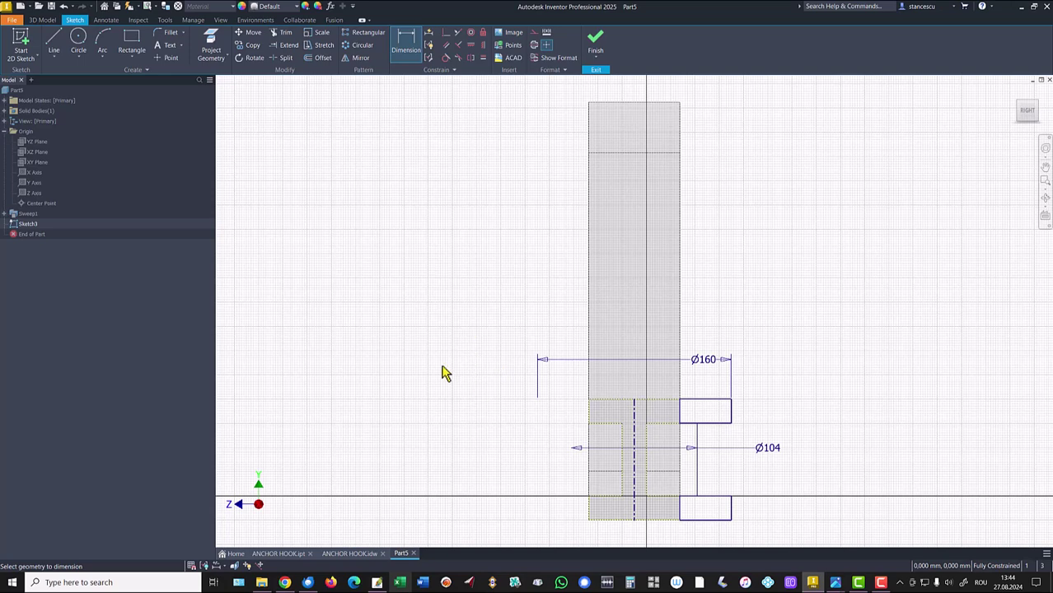
Draw top and bottom lines joining the centerline to the rectangles, then finish Sketch3
click(54, 38)
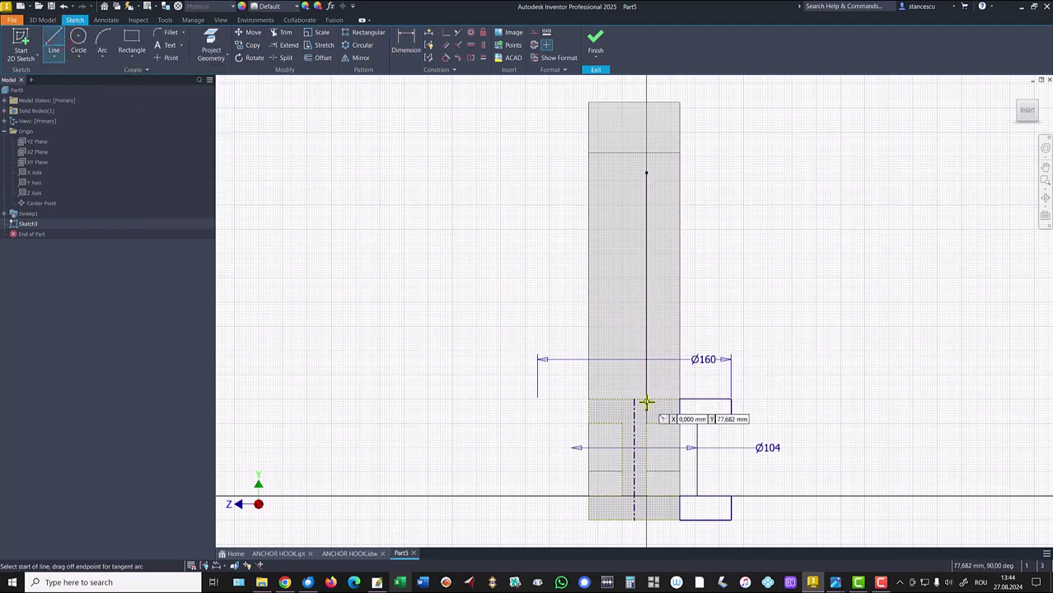
click(678, 398)
double_click(635, 401)
click(632, 520)
double_click(679, 520)
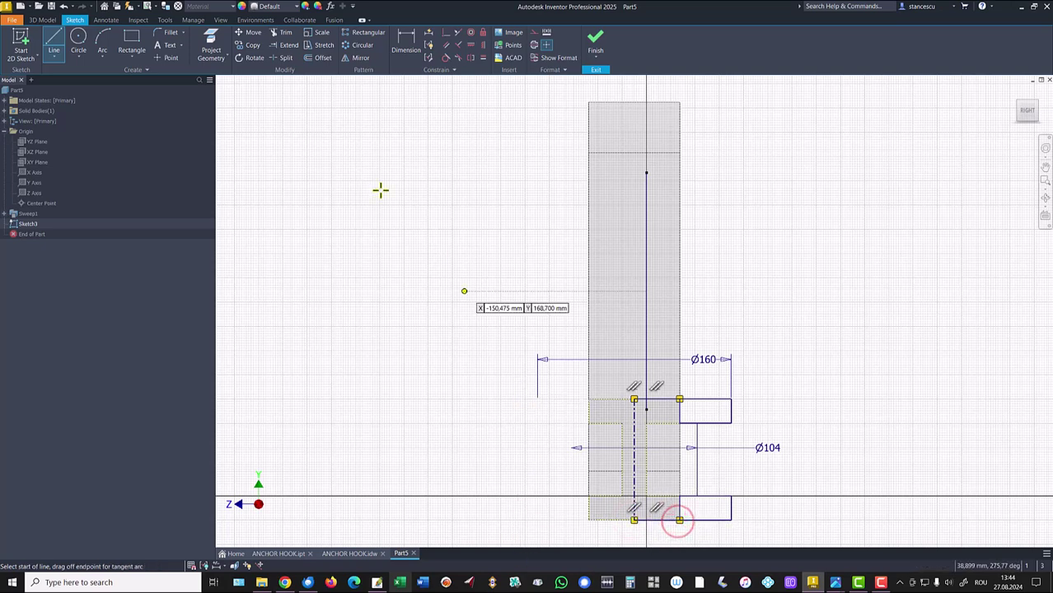
key(Escape)
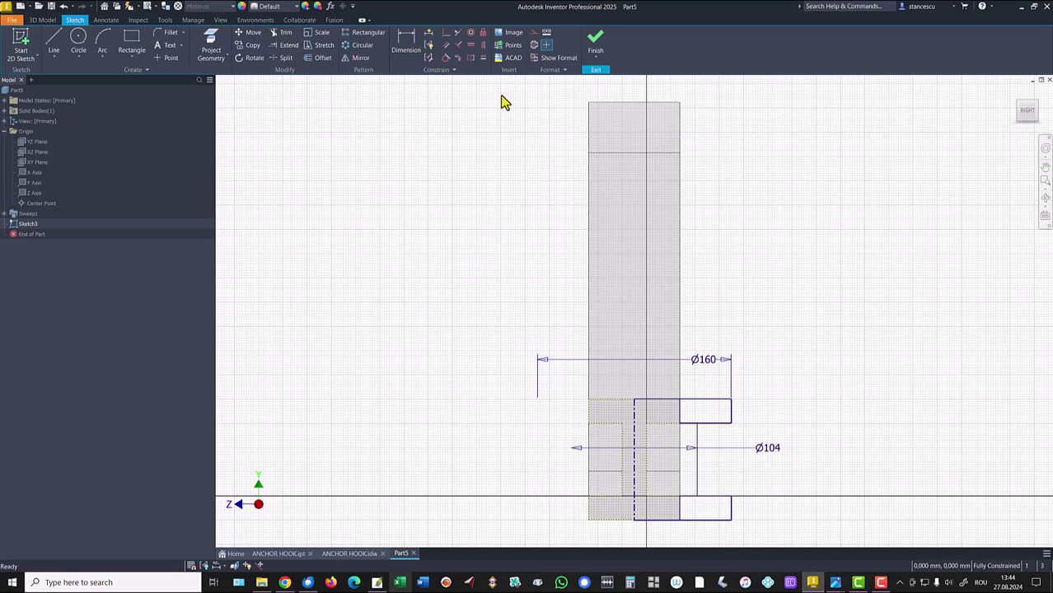
click(596, 42)
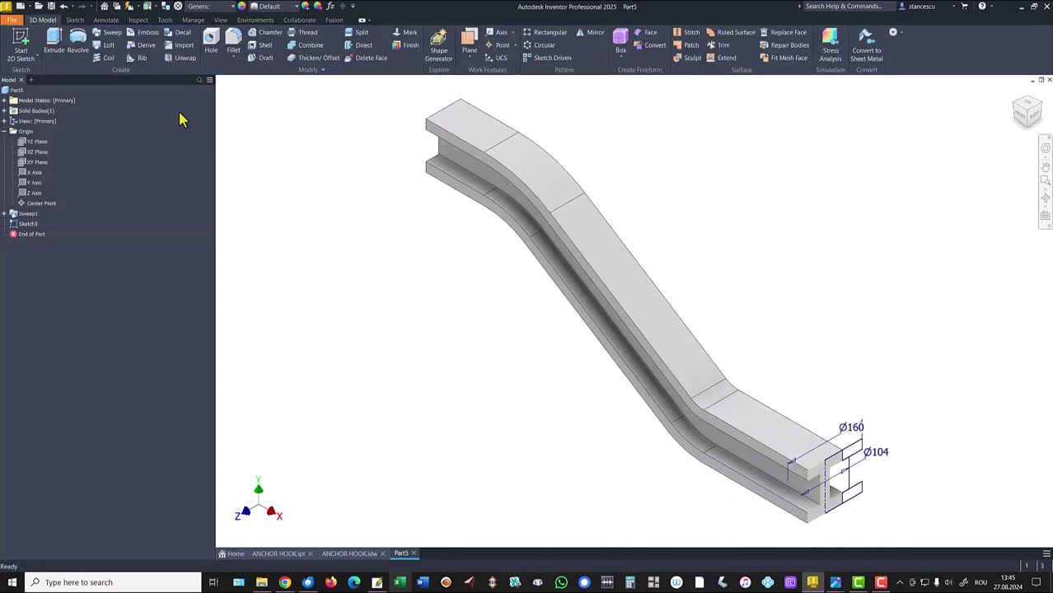
Revolve the web and flange regions 360° about the centerline into a round boss, then view ANCHOR HOOK.idw
click(77, 46)
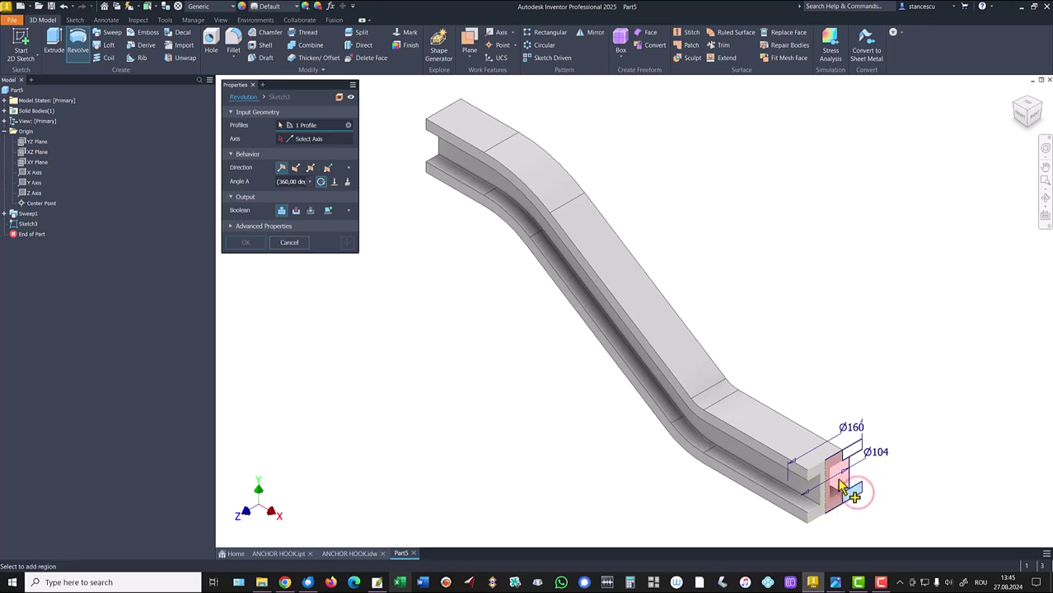
click(834, 498)
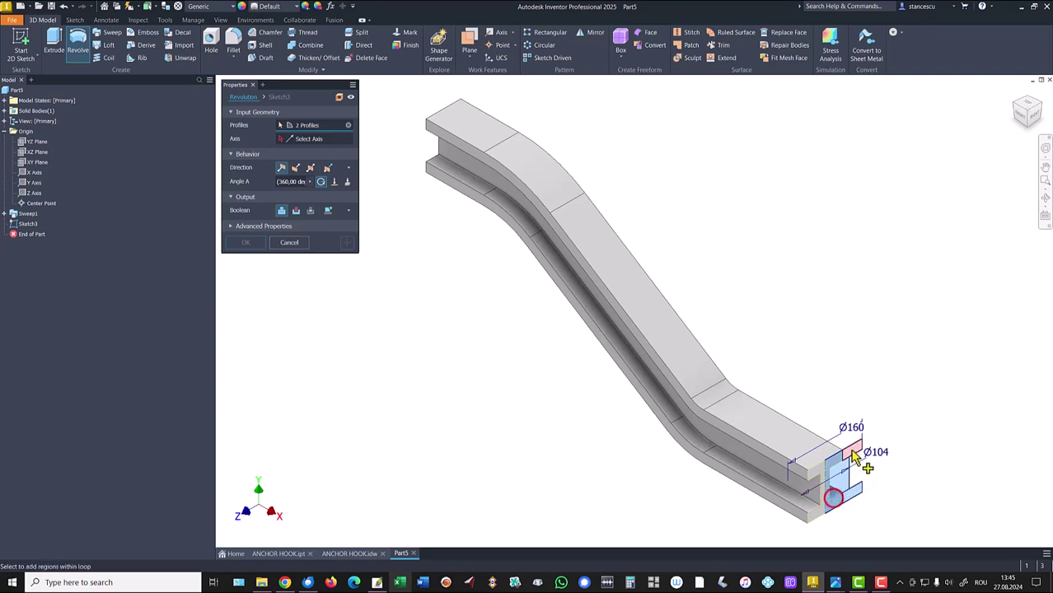
click(854, 454)
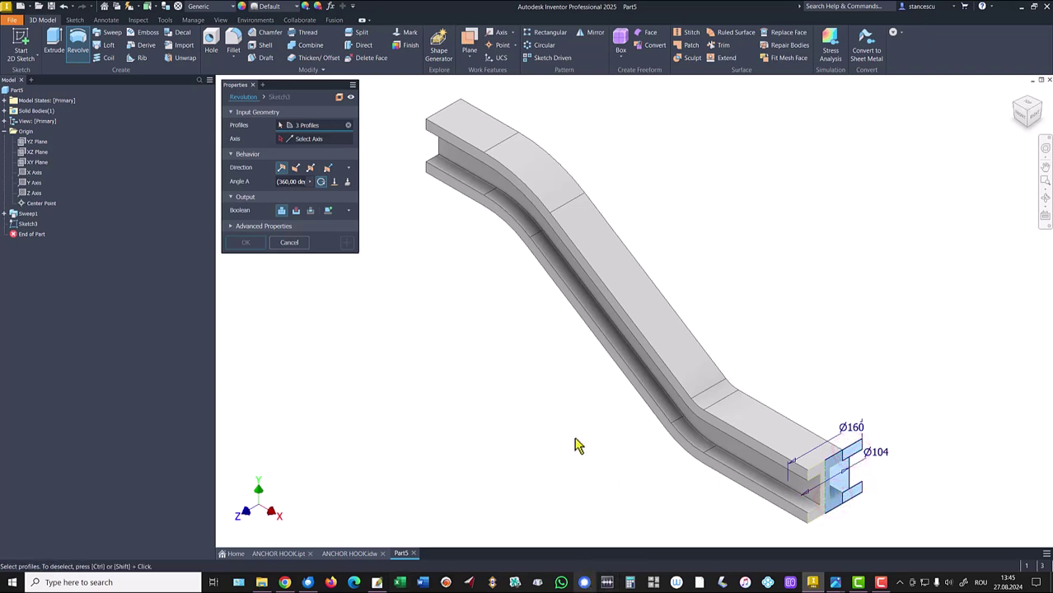
click(289, 139)
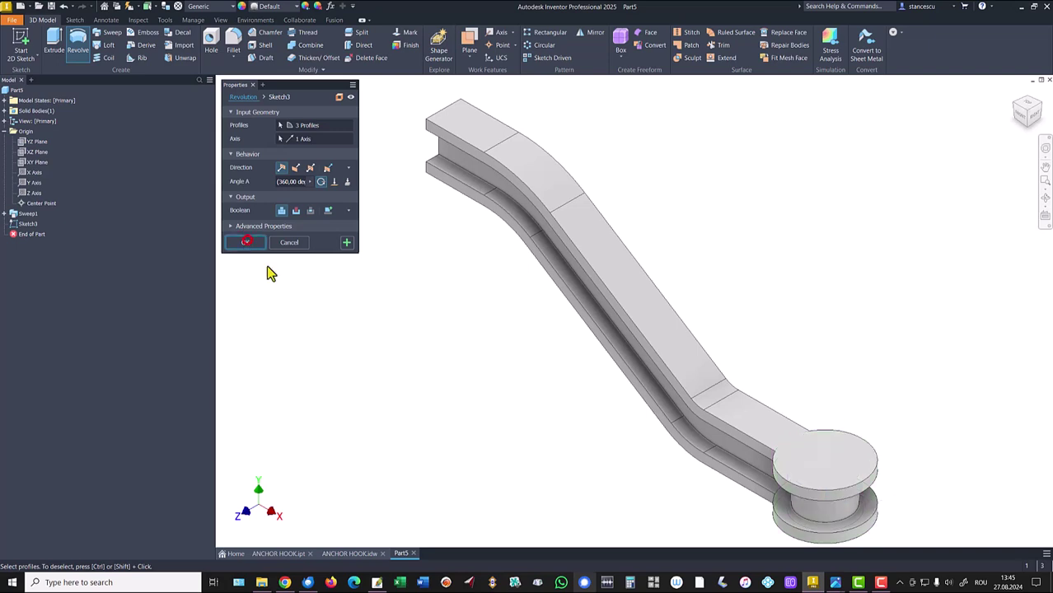
click(249, 242)
click(400, 341)
key(F6)
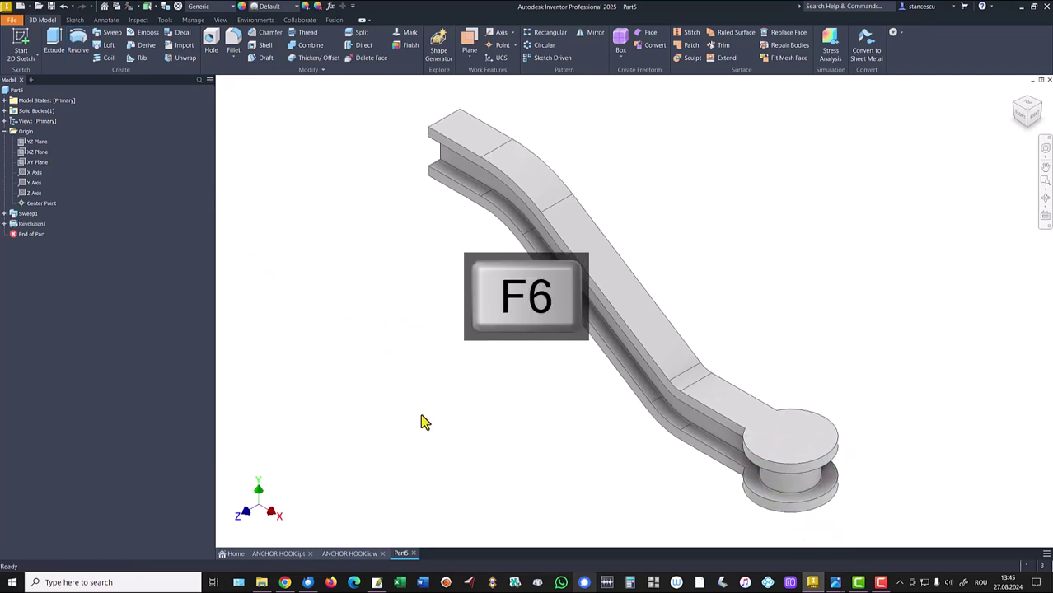
click(349, 553)
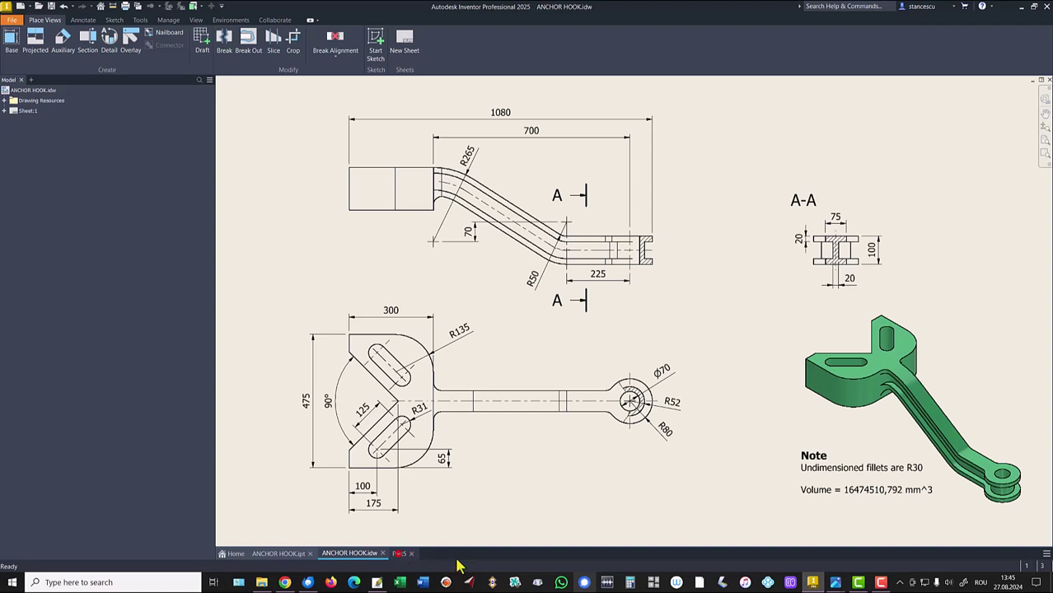
Add a concentric 70 mm hole through the round end boss, then recheck the ANCHOR HOOK drawing
click(399, 553)
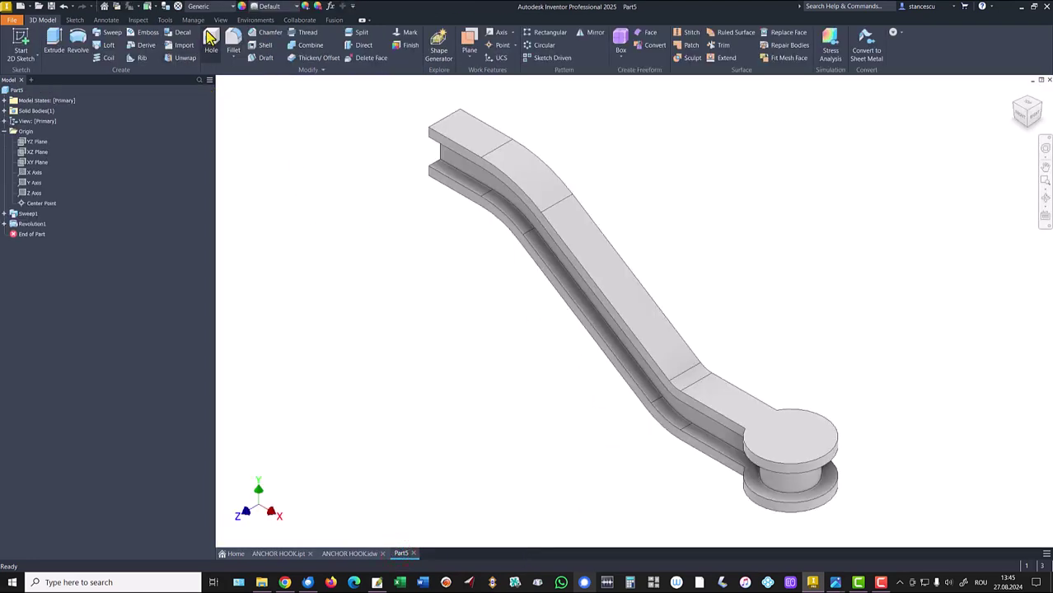
click(211, 45)
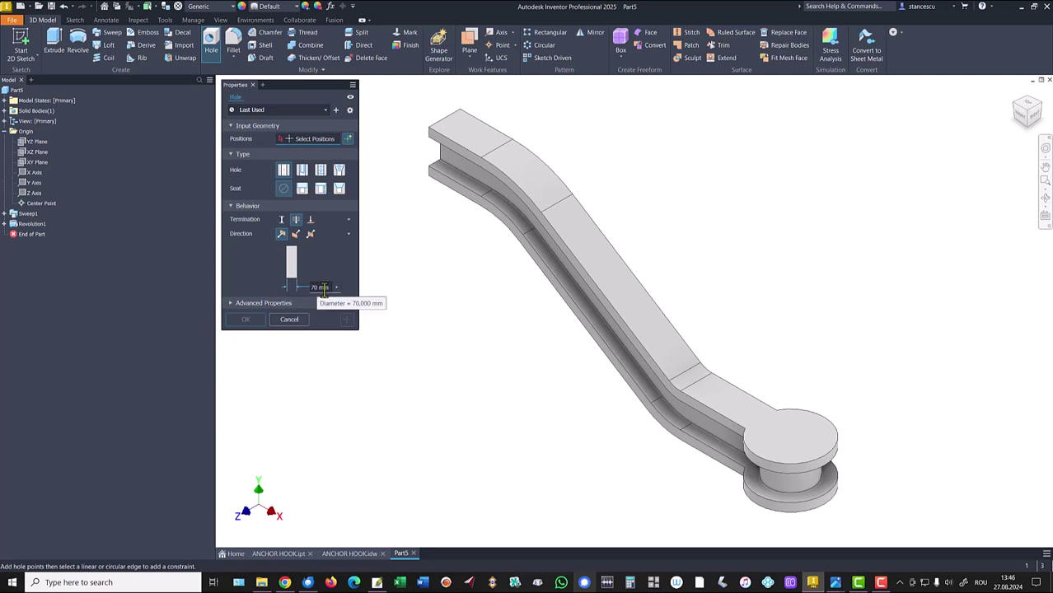
click(812, 430)
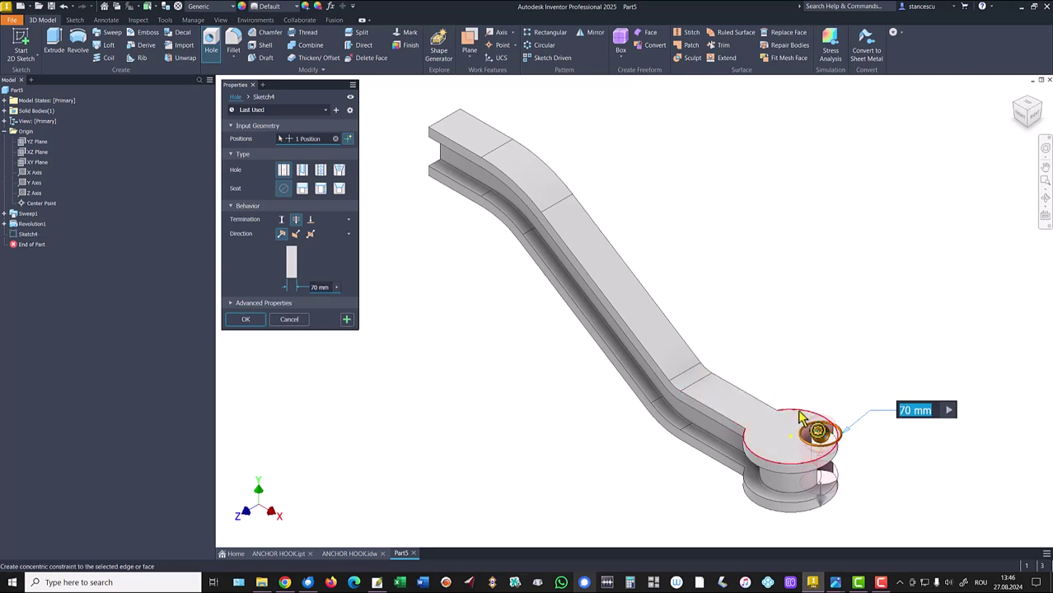
click(240, 321)
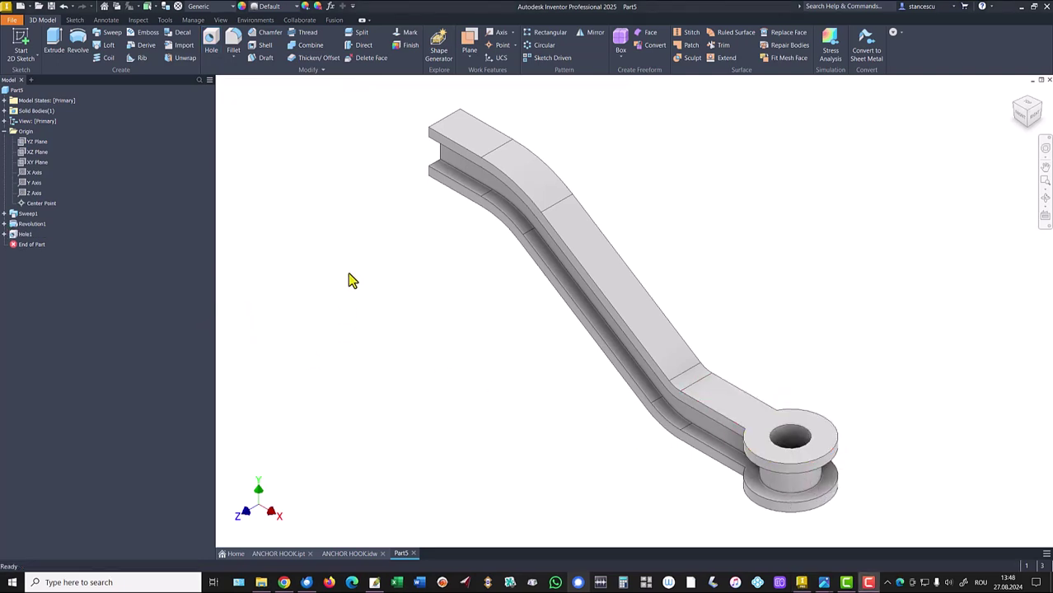
click(363, 267)
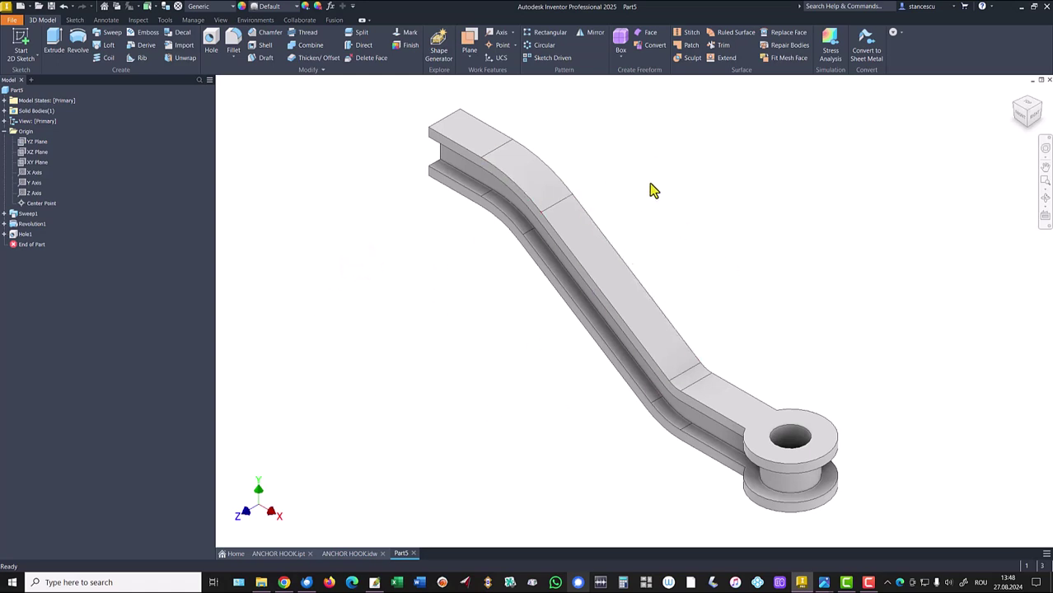
click(393, 297)
click(344, 554)
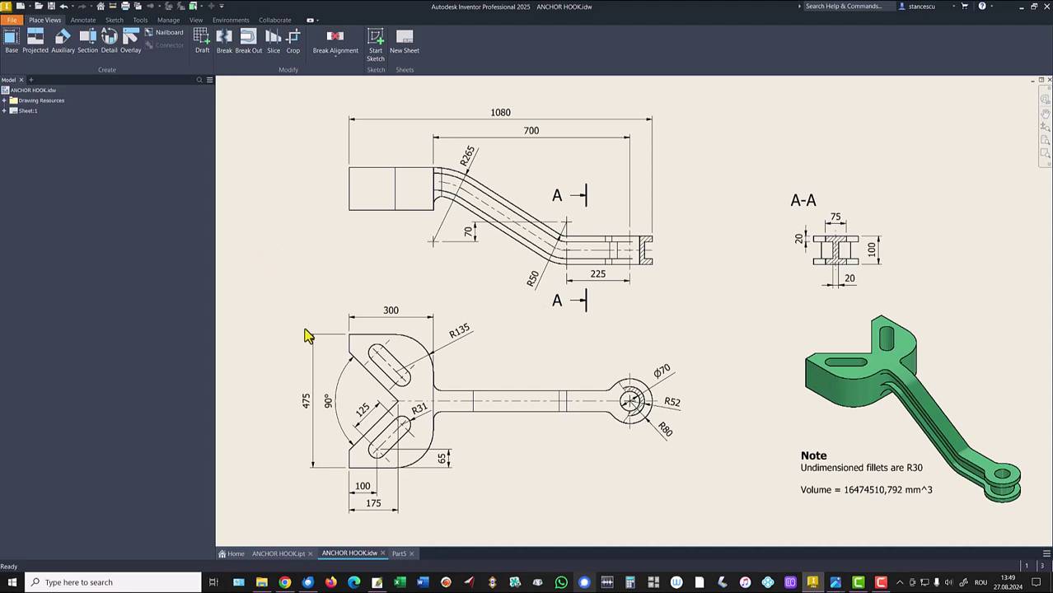
Start a new sketch on the flat end face of the arm in Part5
click(404, 554)
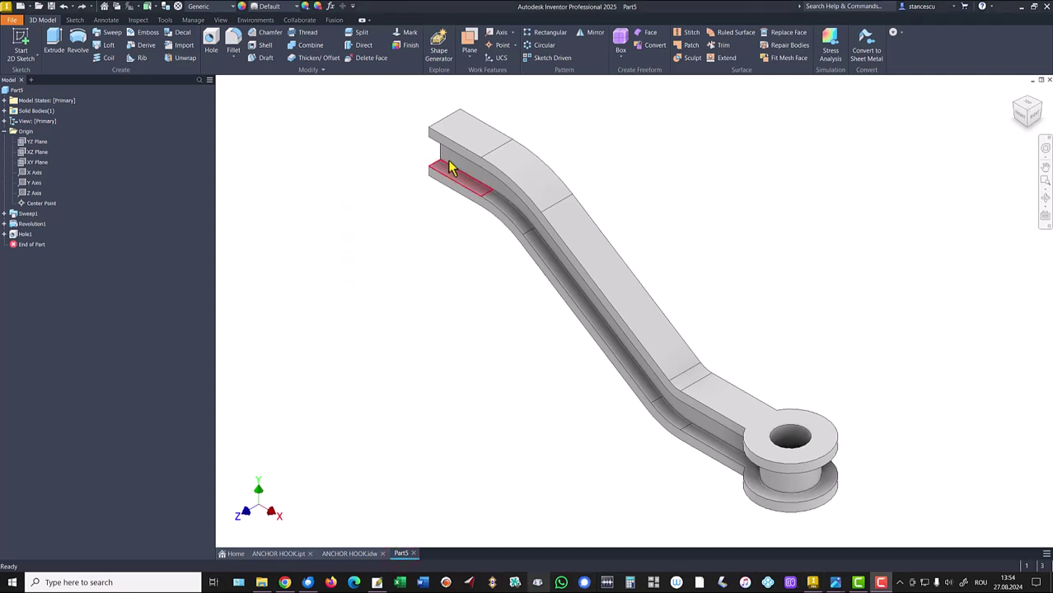
click(466, 142)
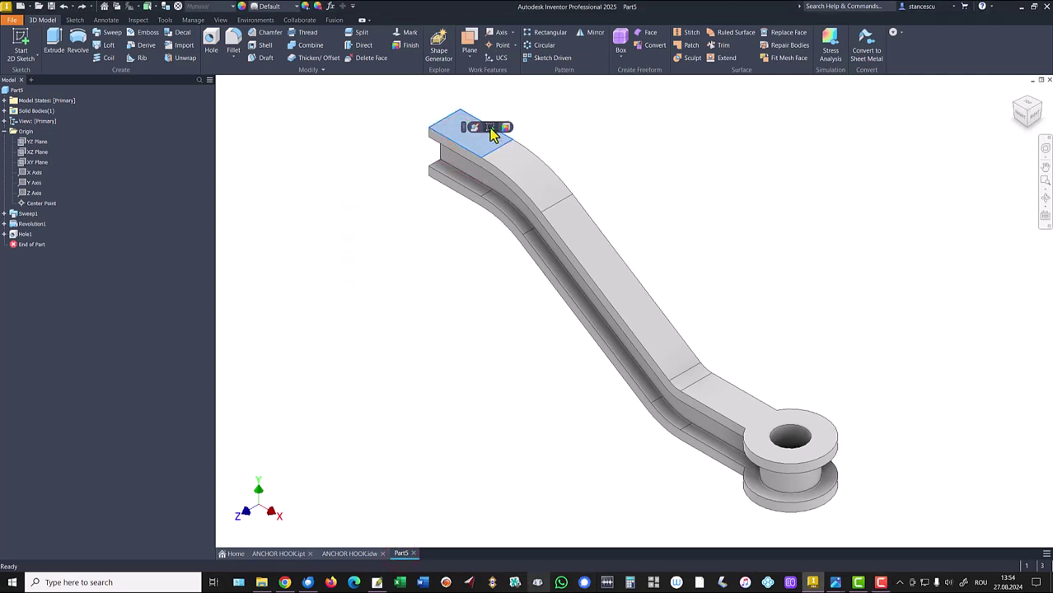
click(491, 129)
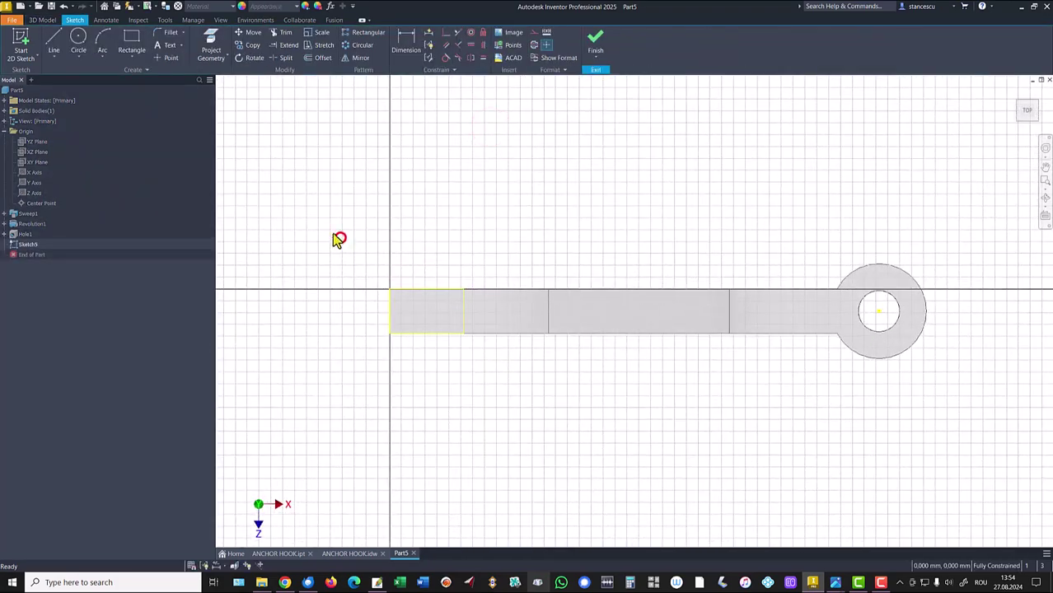
Draw the base-plate rectangle and make its right-edge midpoint coincident with the arm's end
click(132, 43)
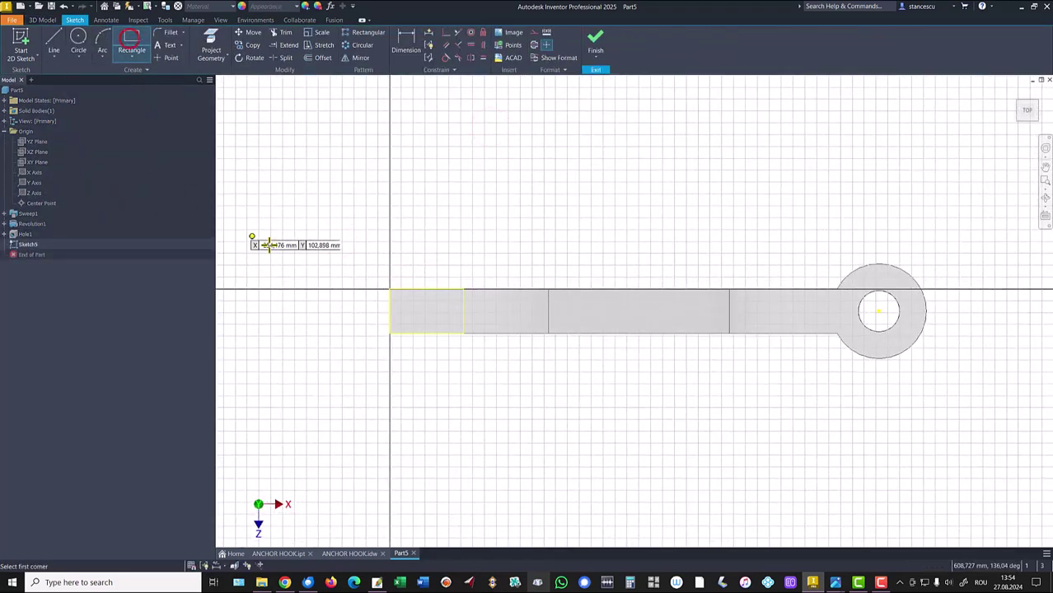
click(319, 244)
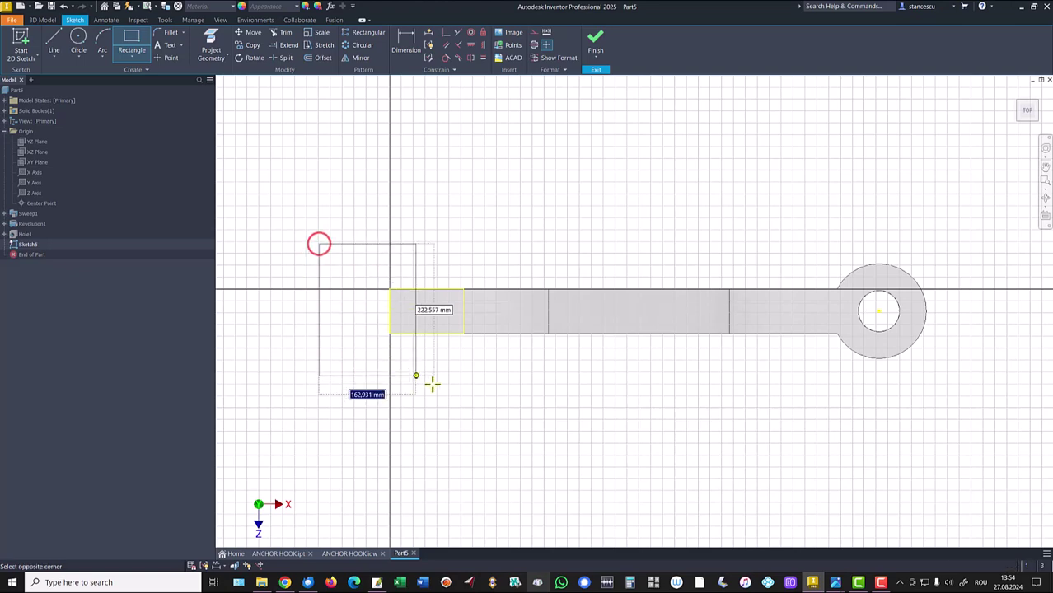
click(441, 379)
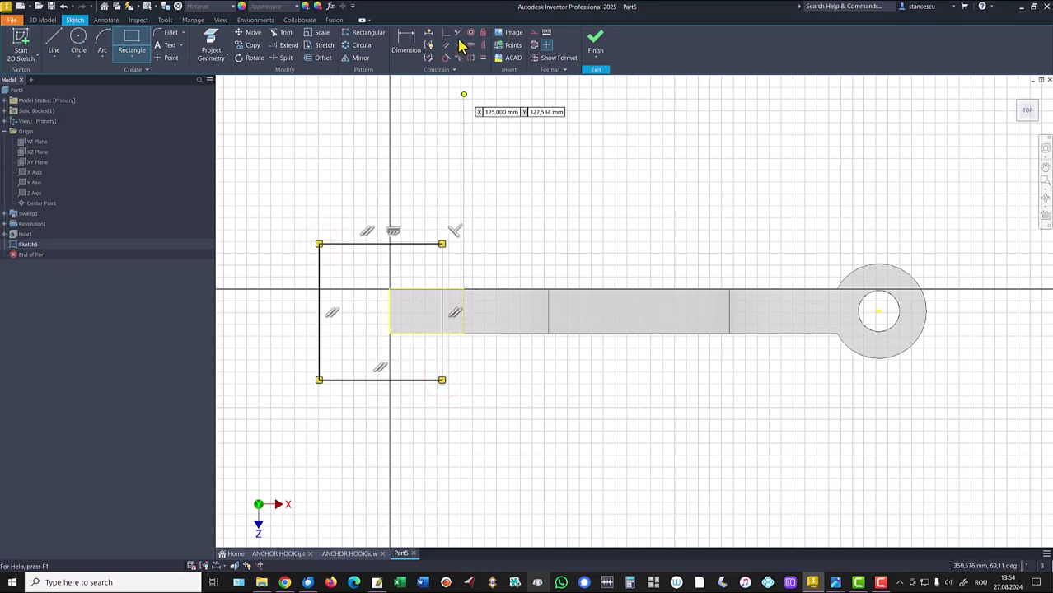
click(445, 34)
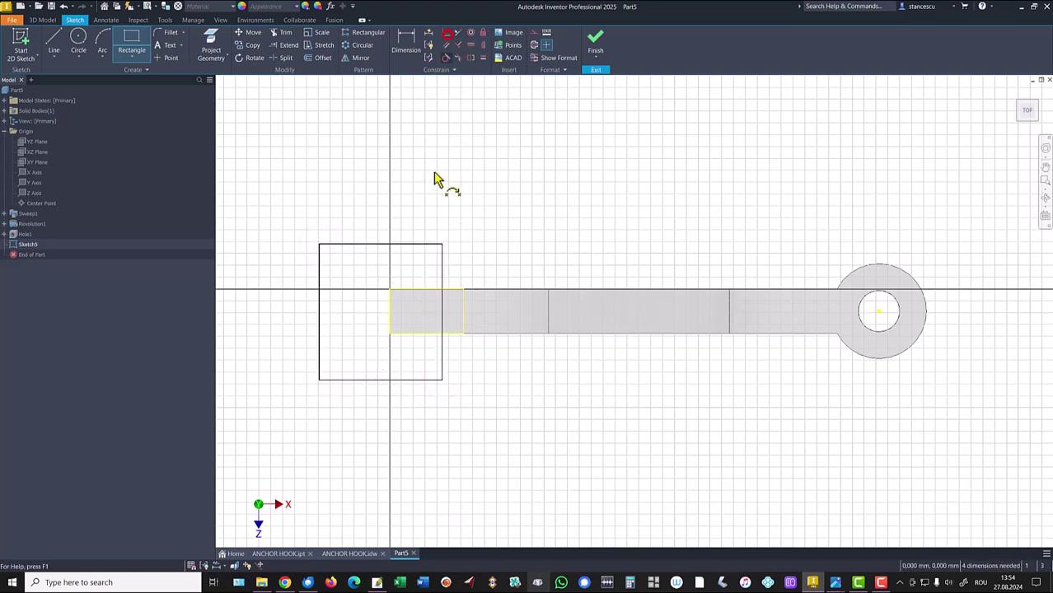
click(442, 314)
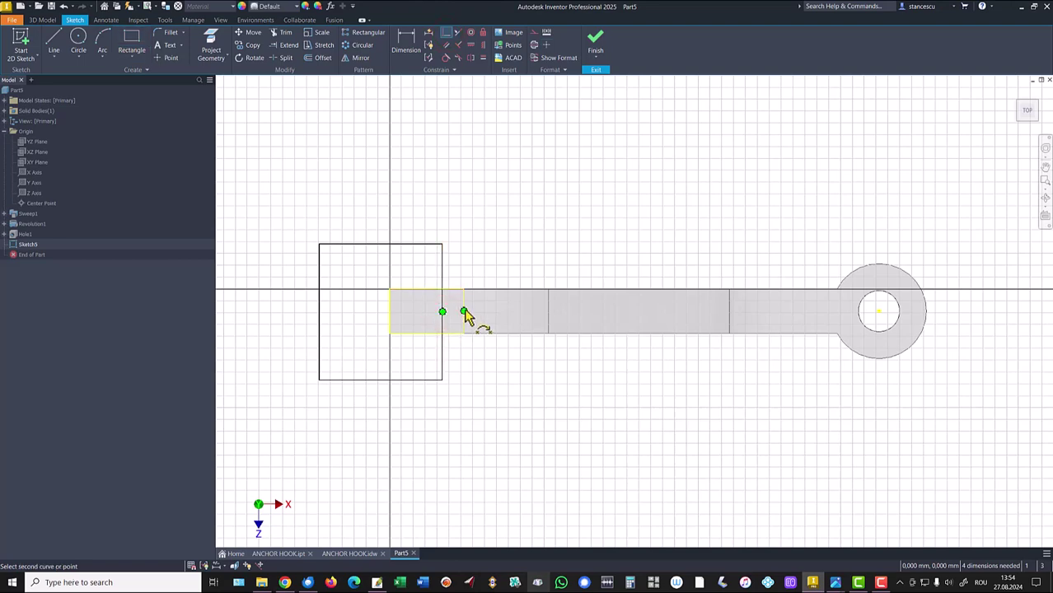
click(464, 312)
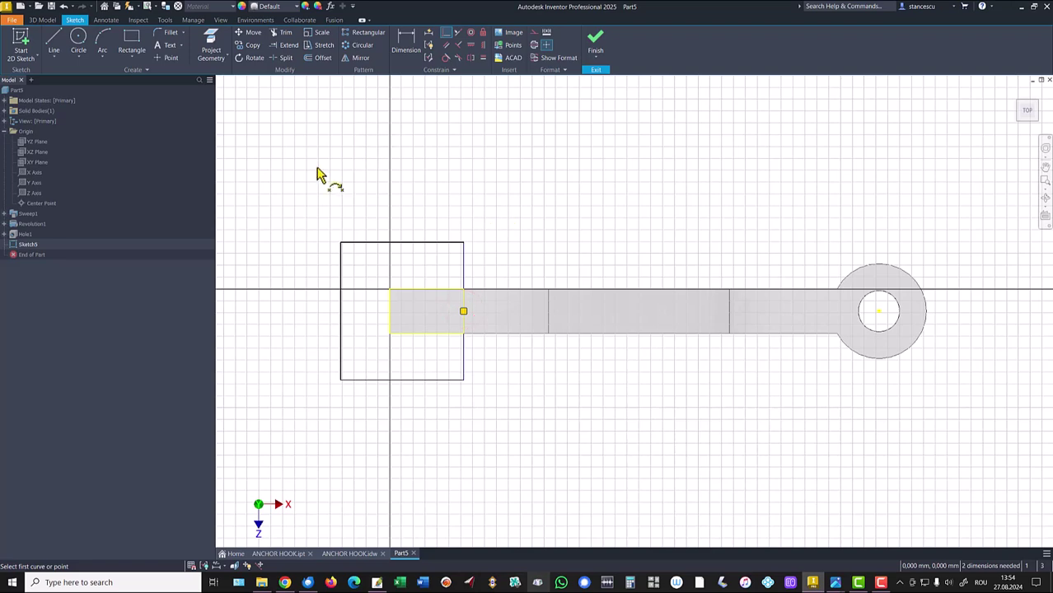
Draw two lines from the rectangle's left edge to the arm-end centre, forming a V-notch
click(53, 38)
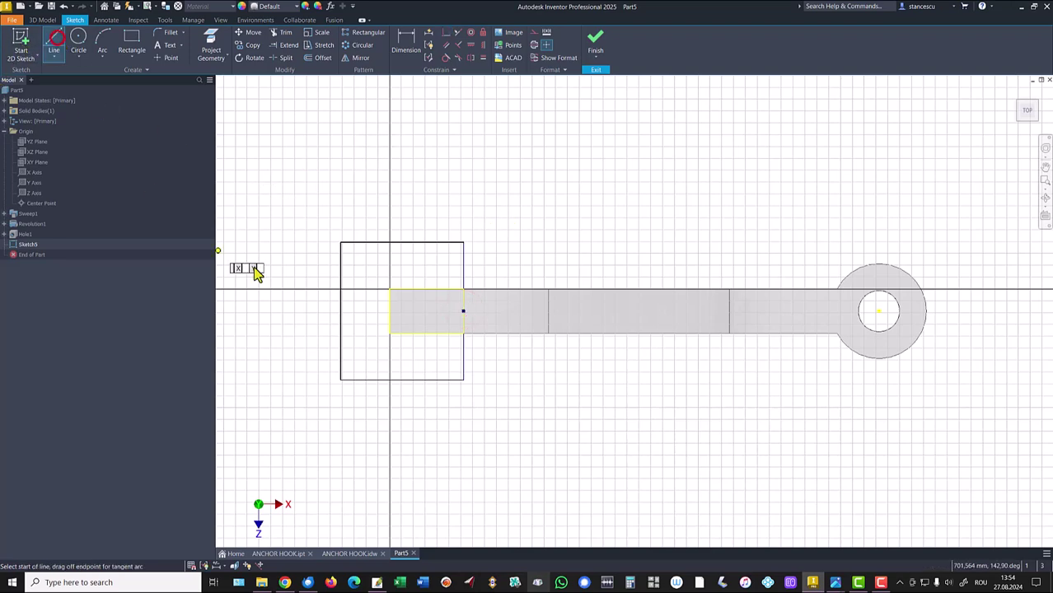
click(340, 265)
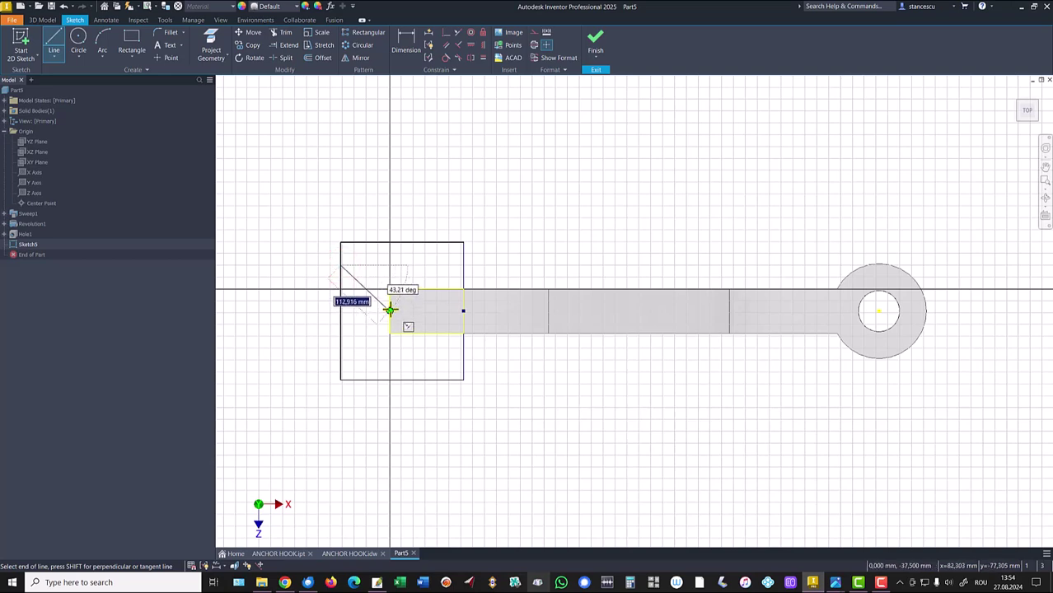
click(390, 310)
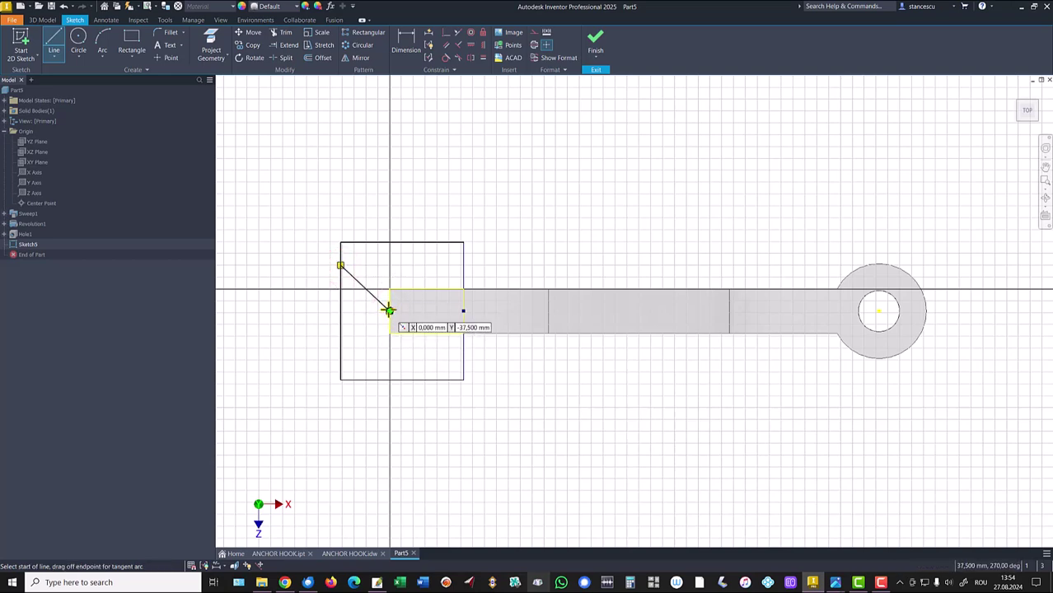
click(389, 311)
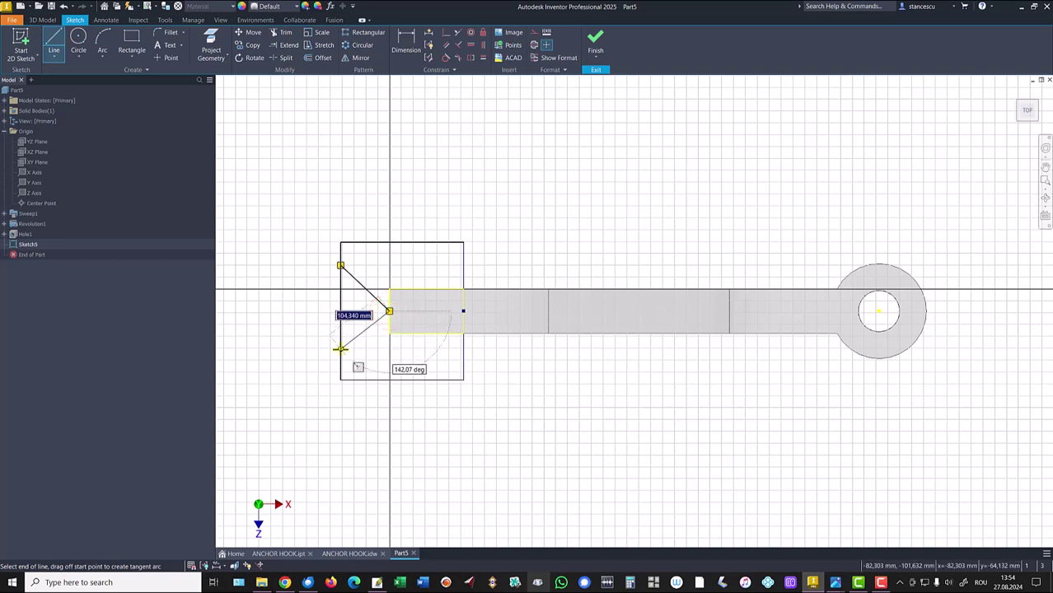
click(321, 354)
key(Escape)
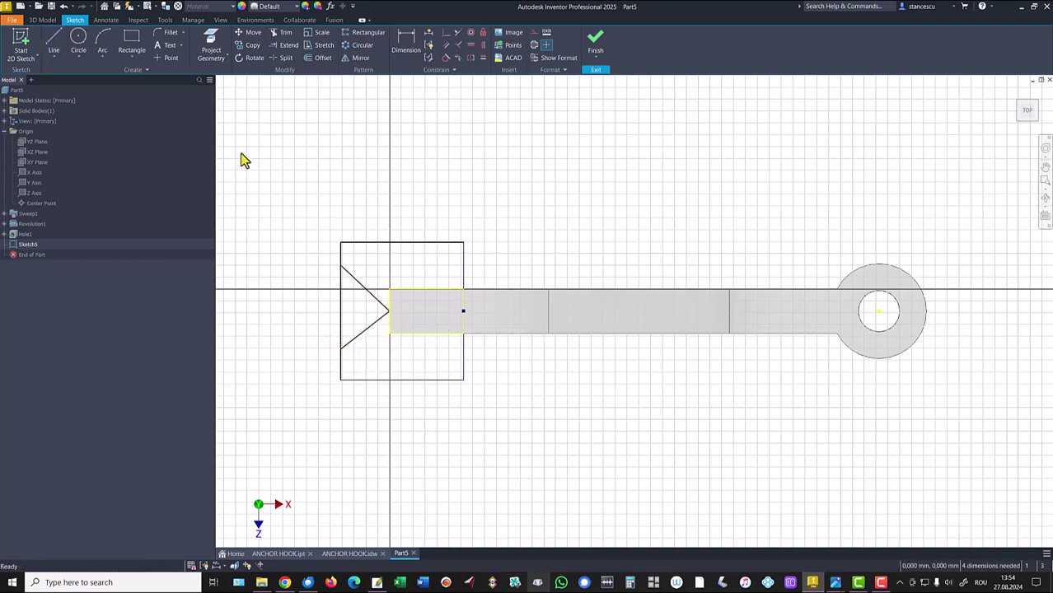
Set the angle between the notch diagonals to 90° and make them equal in length
click(404, 47)
click(356, 282)
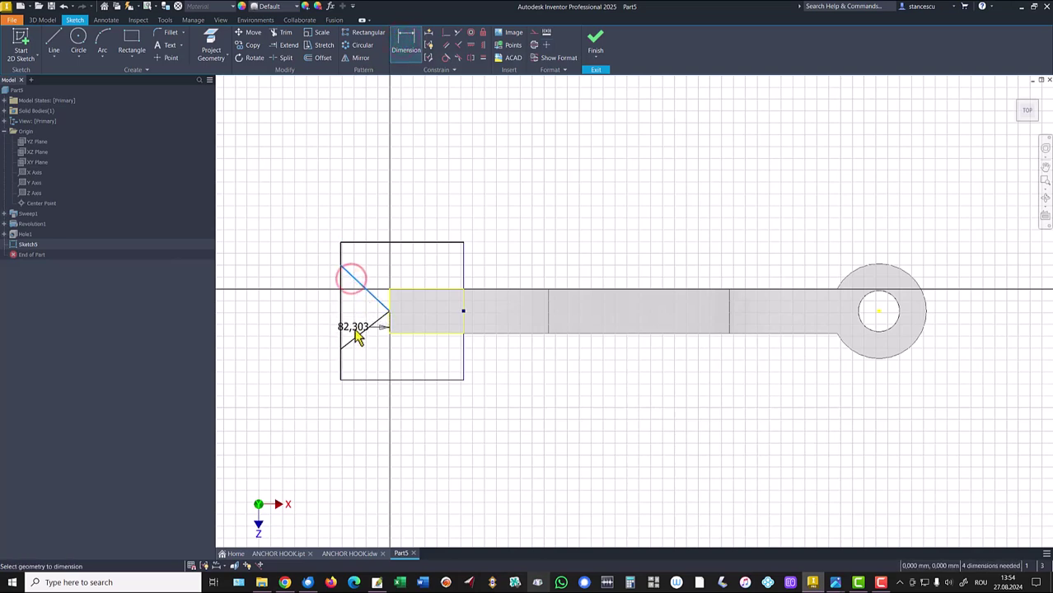
click(356, 336)
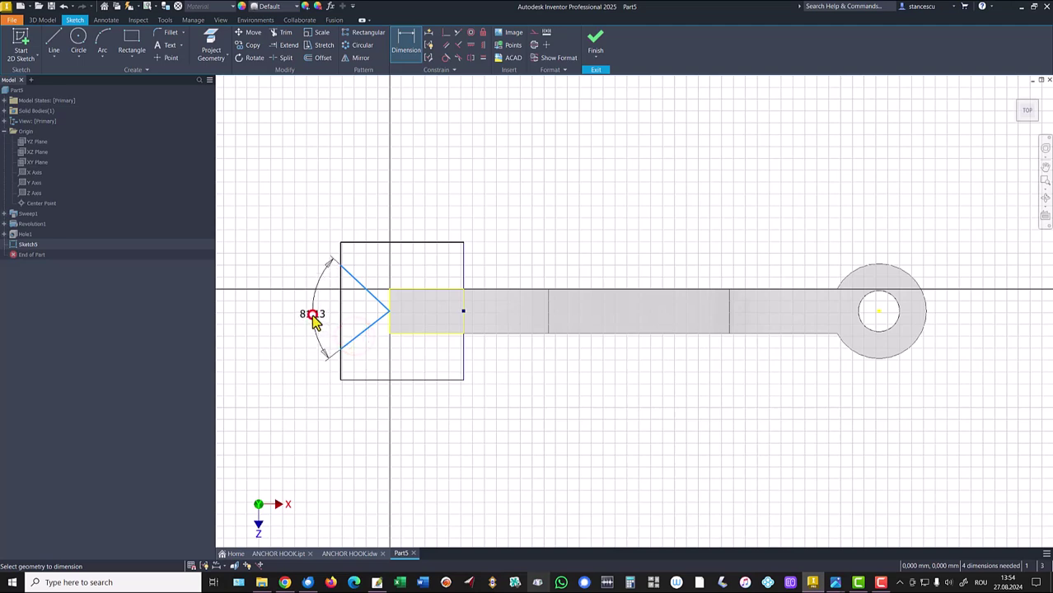
click(313, 314)
text(90)
key(Return)
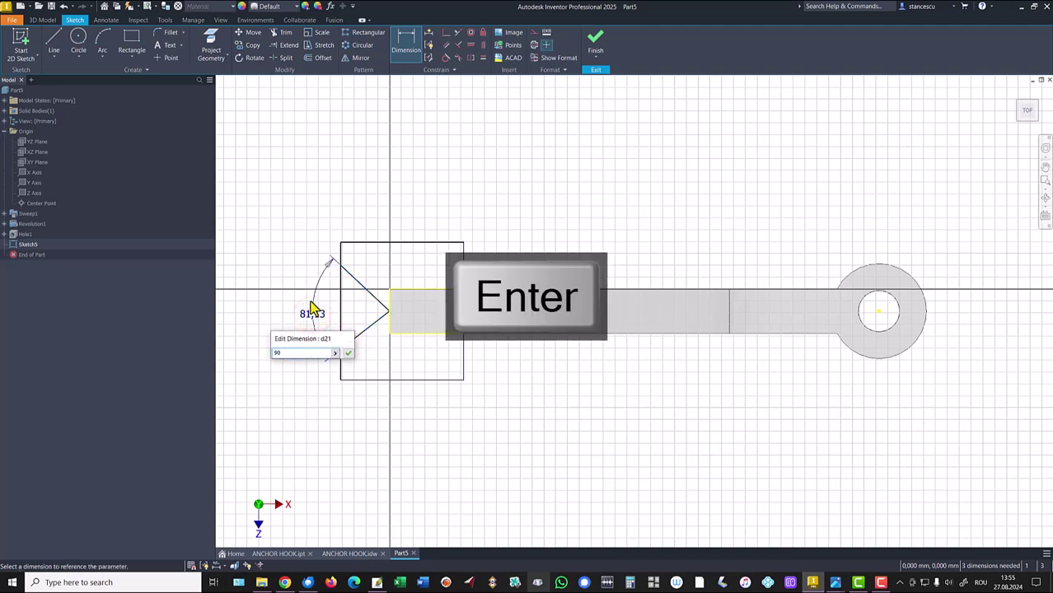
click(483, 58)
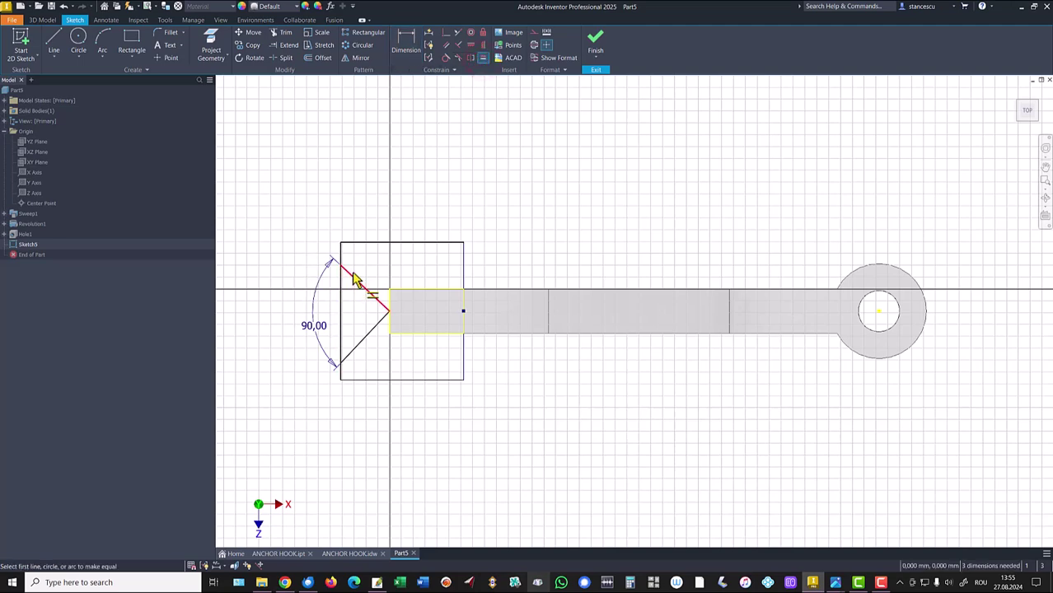
click(354, 273)
click(370, 344)
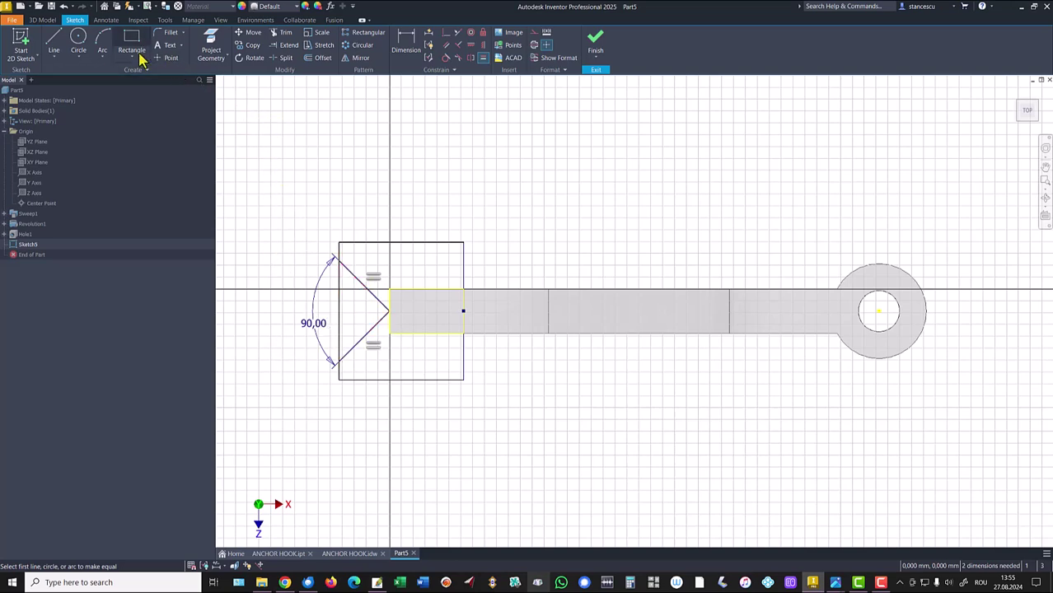
key(Escape)
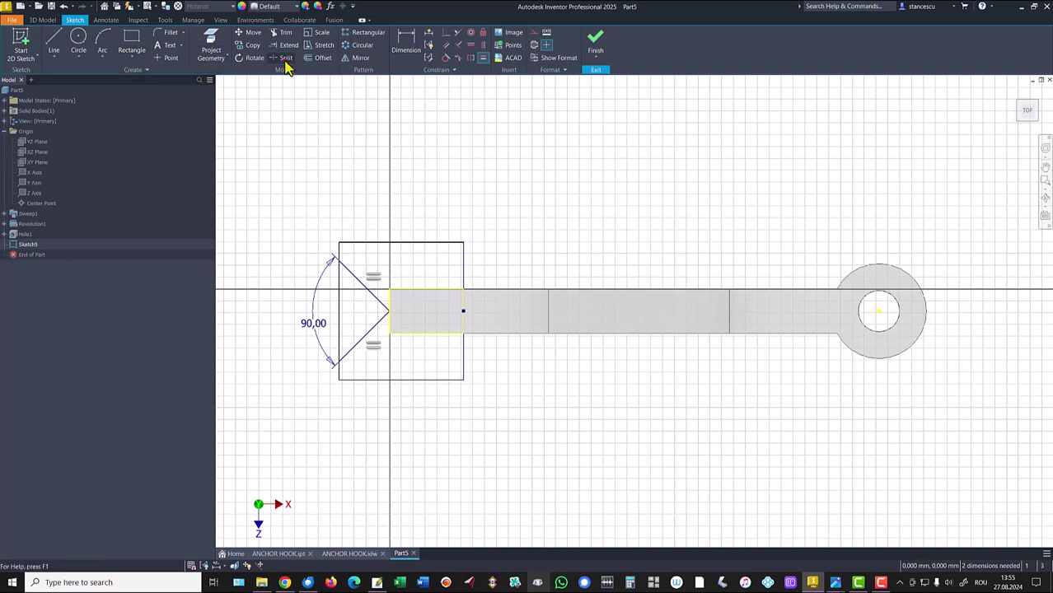
Make the vertical left-edge segment between the notch ends construction geometry
click(286, 61)
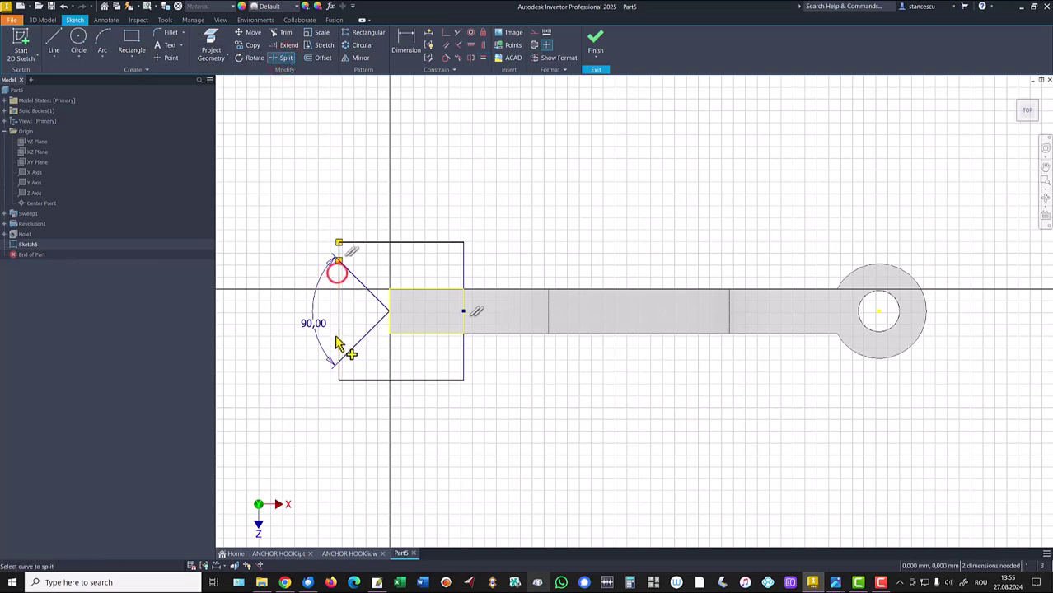
key(Escape)
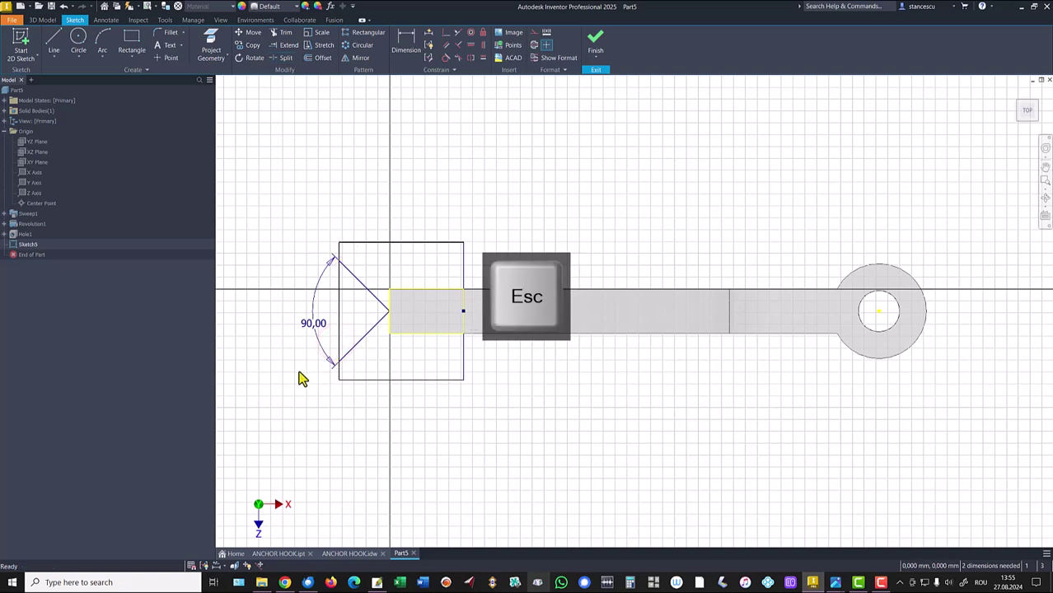
click(339, 329)
right_click(524, 156)
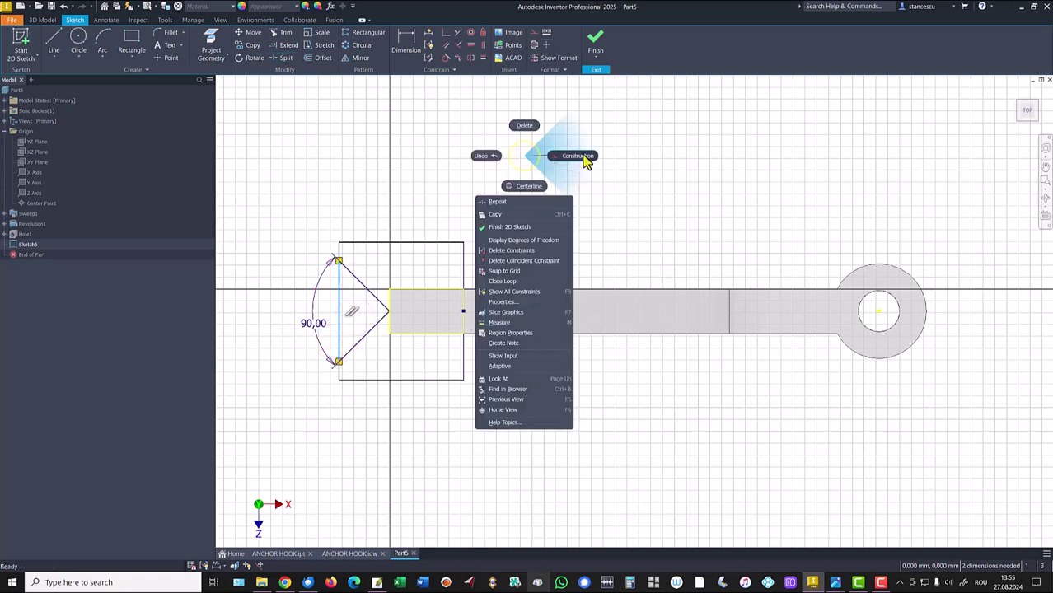
click(582, 161)
click(497, 157)
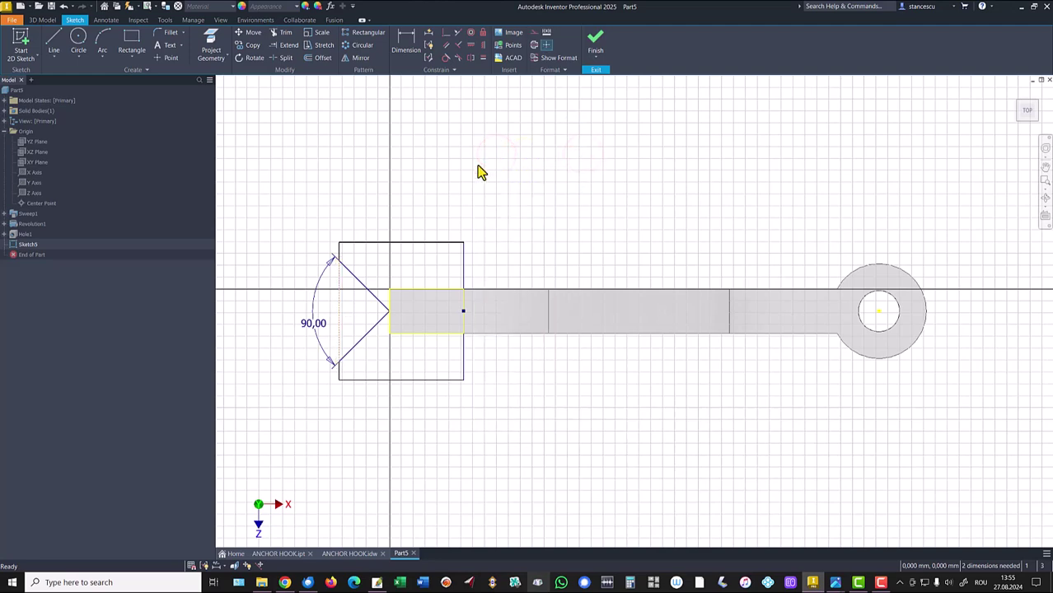
Dimension the rectangle's top-to-bottom height as 475 and left-to-right width as 300
click(407, 41)
click(415, 244)
click(397, 381)
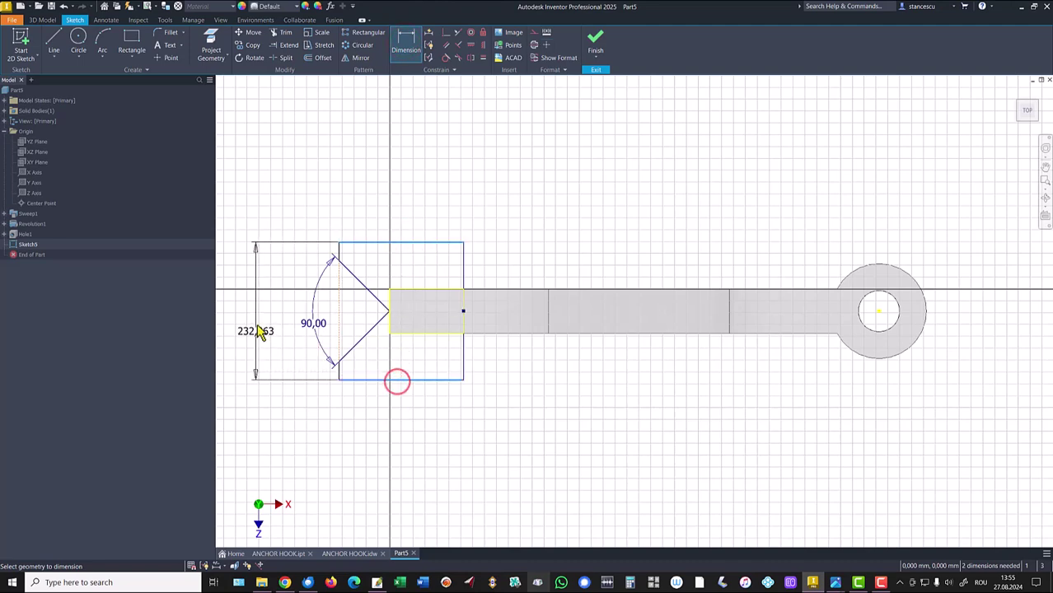
click(257, 323)
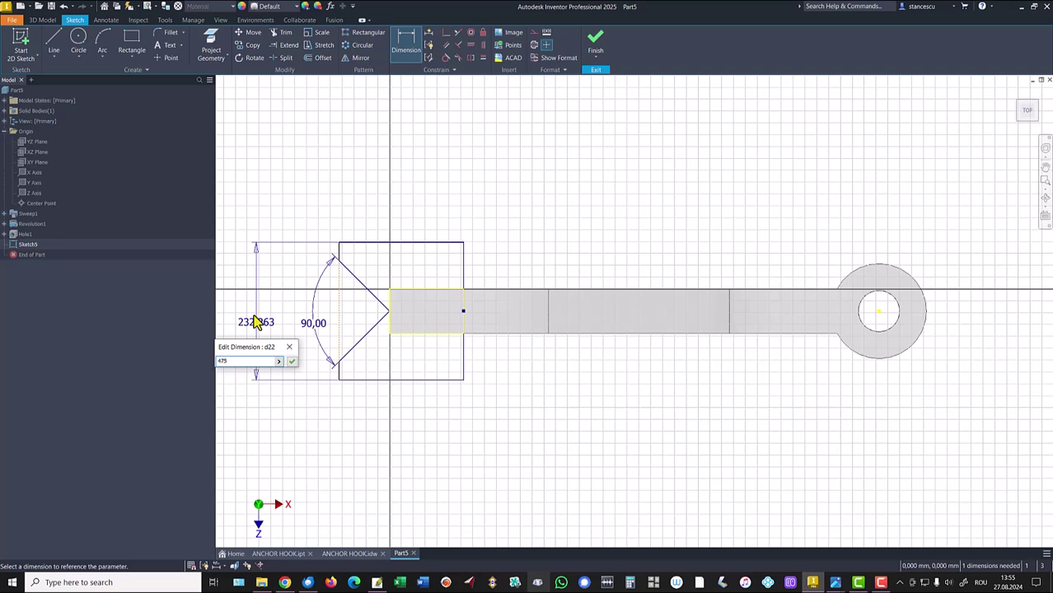
key(Return)
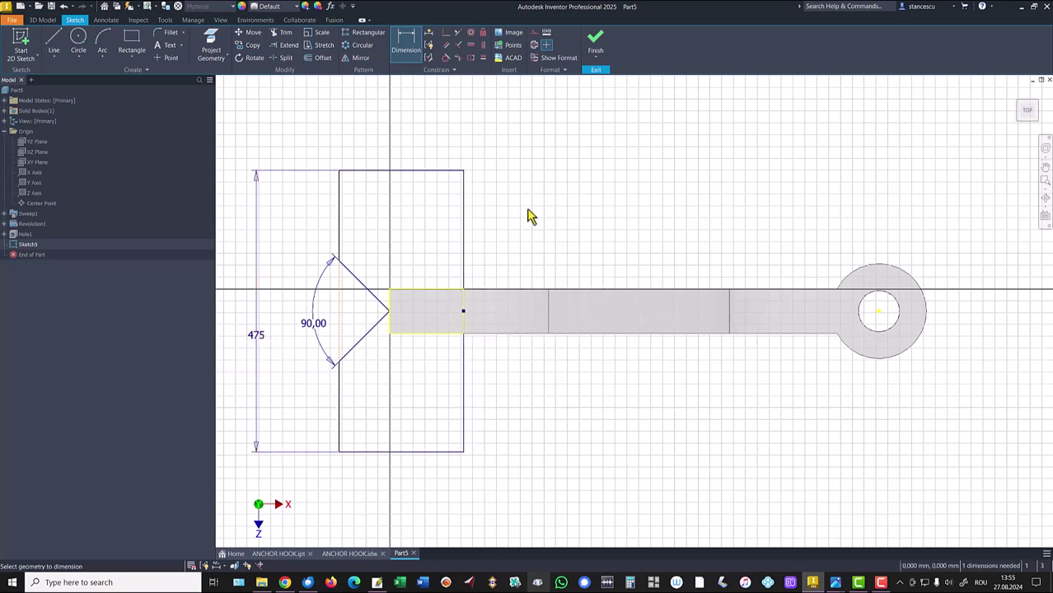
click(340, 196)
click(463, 197)
click(412, 142)
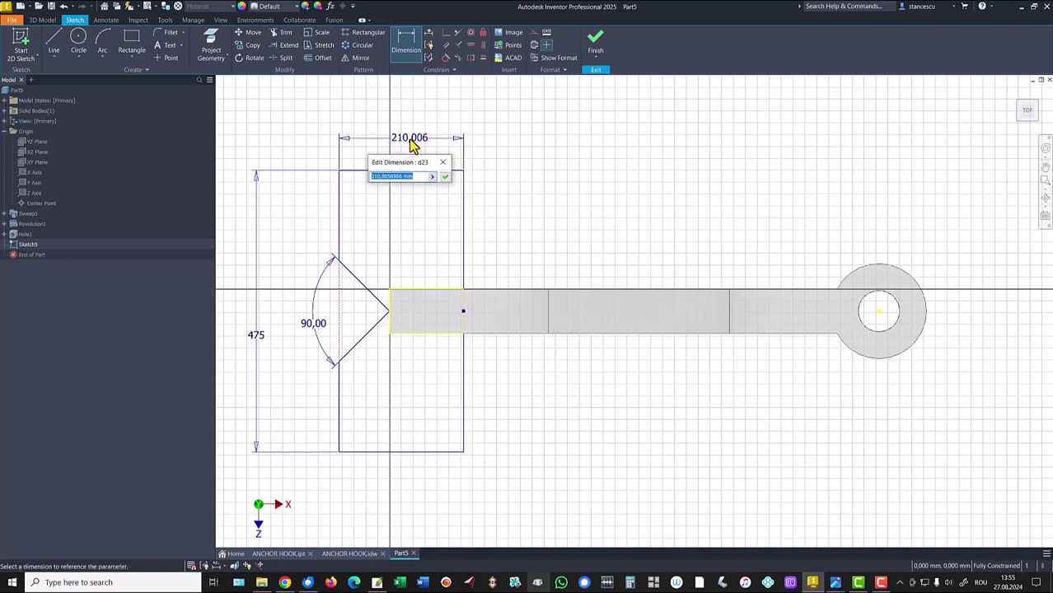
text(300)
key(Return)
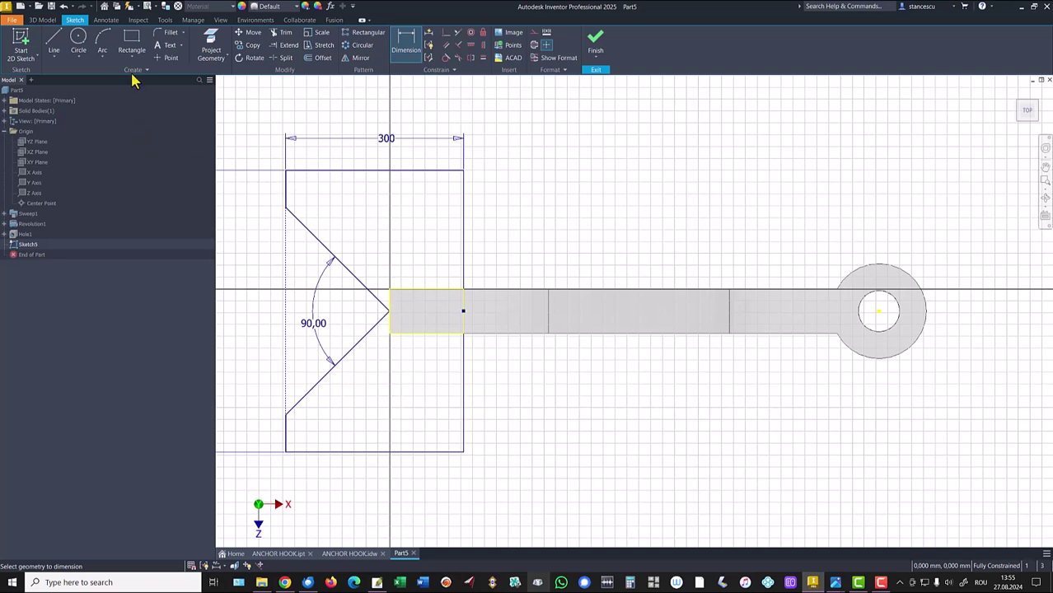
Fillet the rectangle's top-right and bottom-right corners with radius 135
click(170, 32)
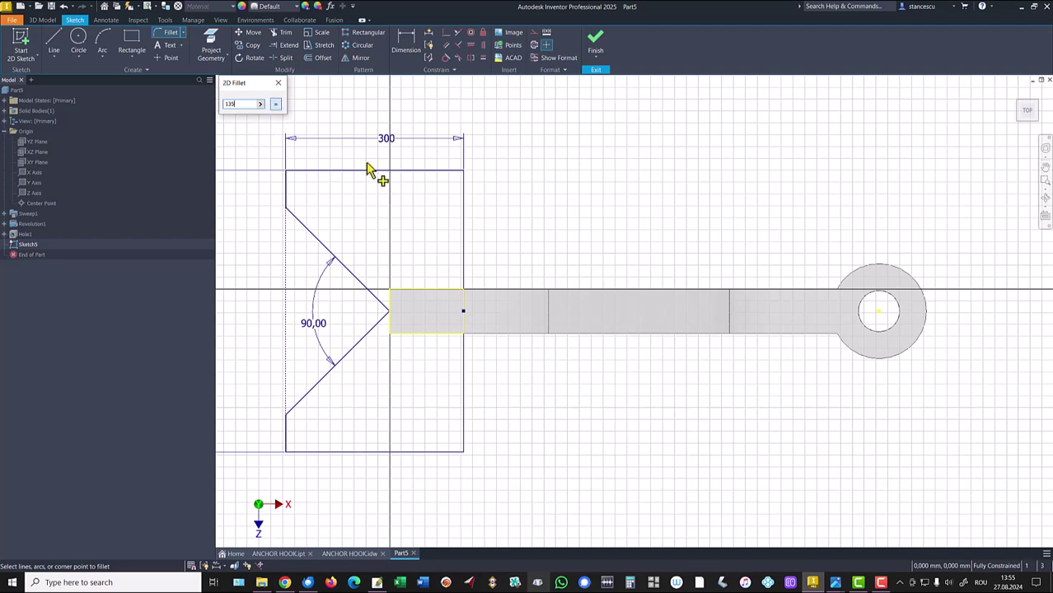
click(456, 172)
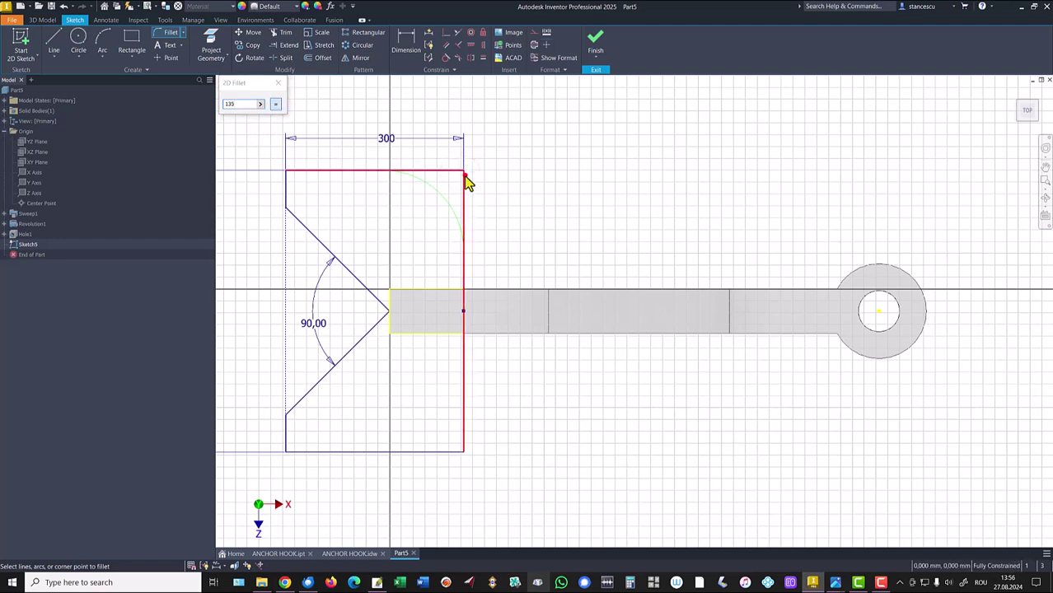
click(465, 178)
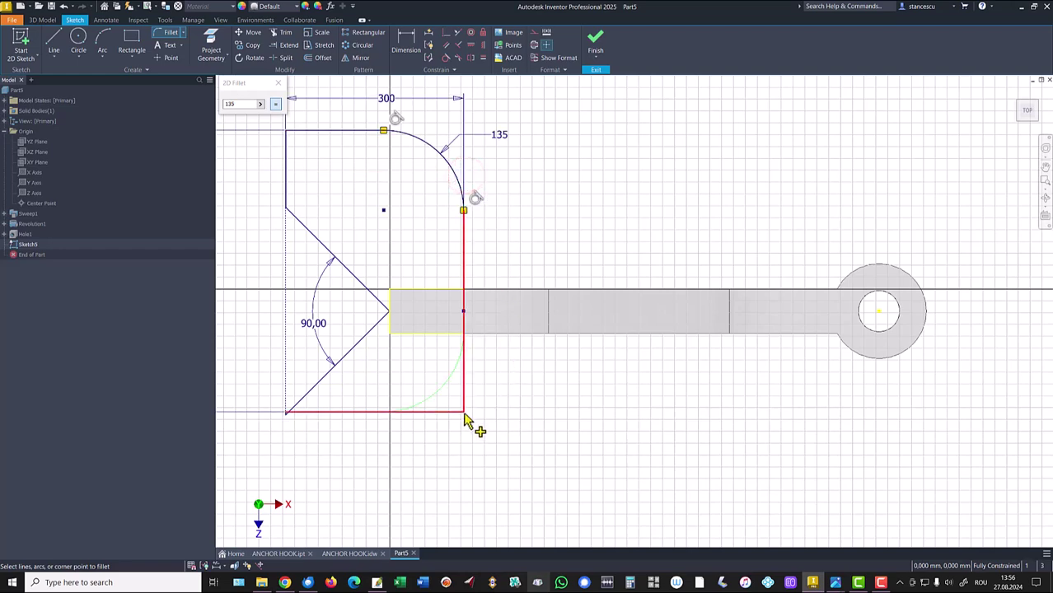
click(464, 421)
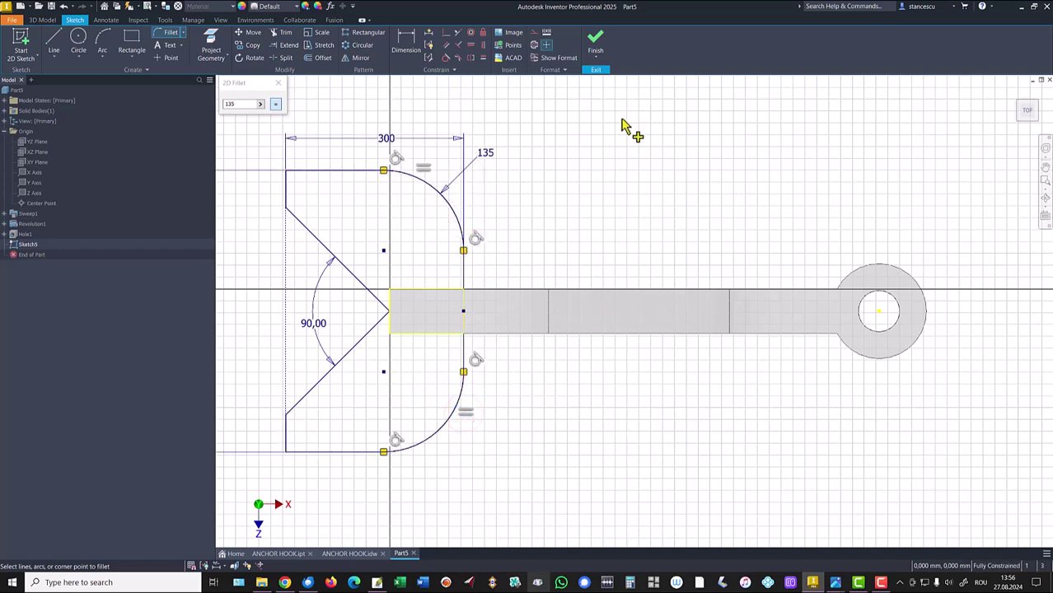
key(Escape)
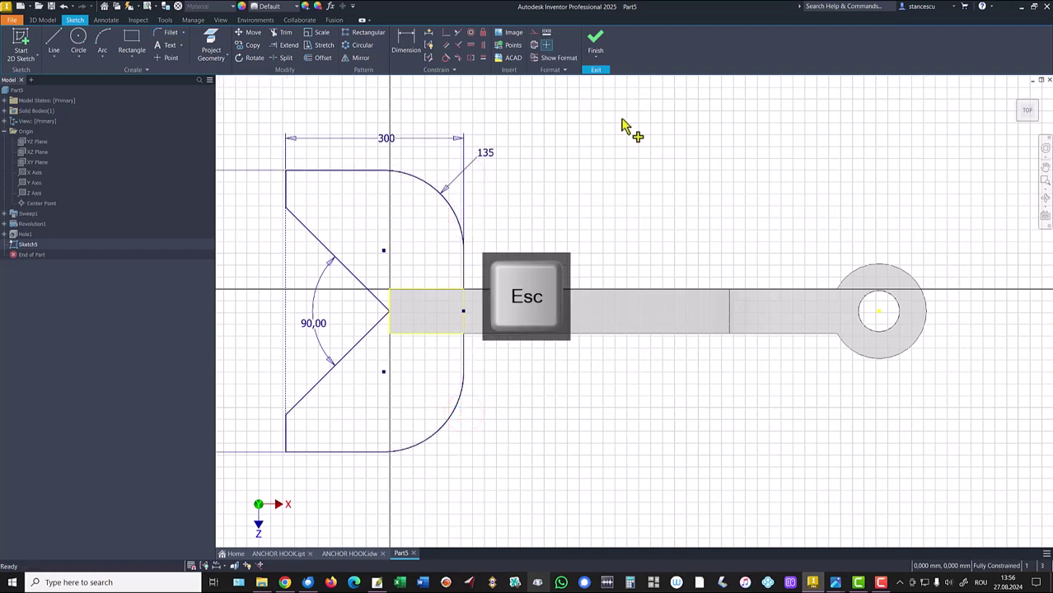
Check the slot sizes 125, R31, 100, 175 and 65 in the ANCHOR HOOK drawing's top view
click(349, 554)
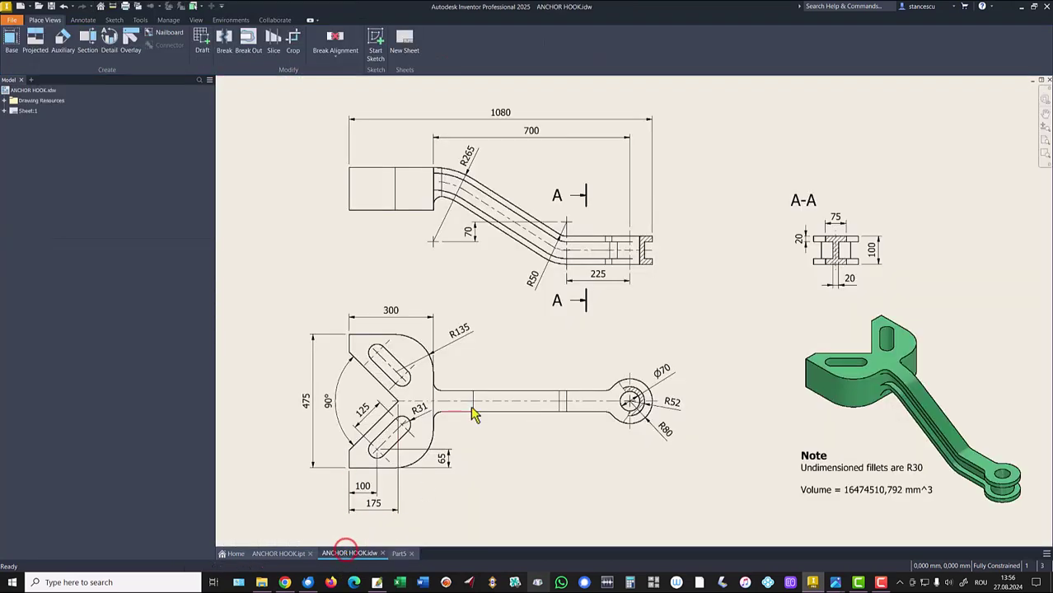
drag(409, 374, 377, 420)
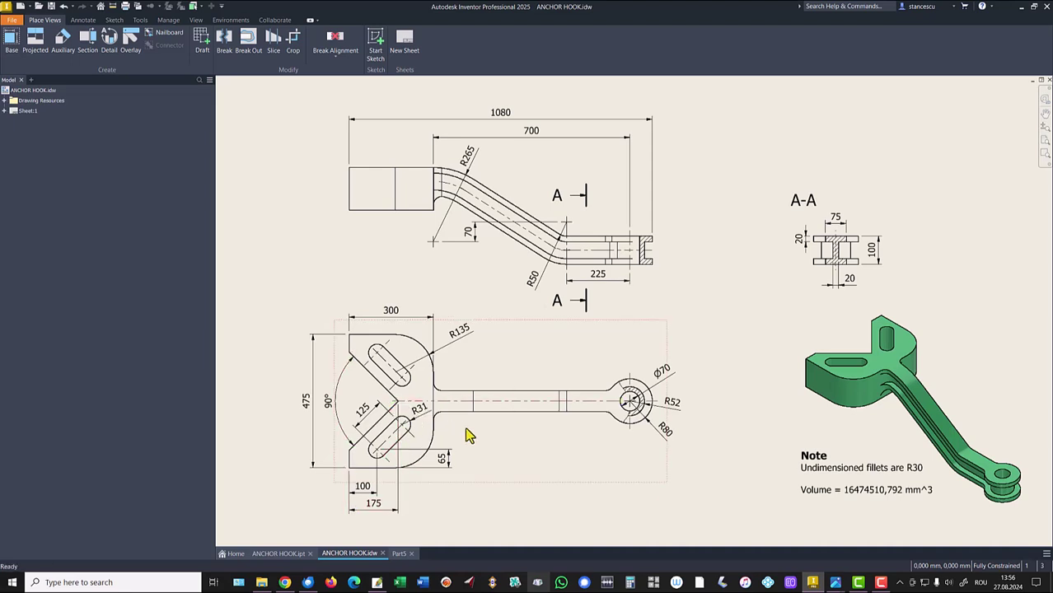
click(512, 442)
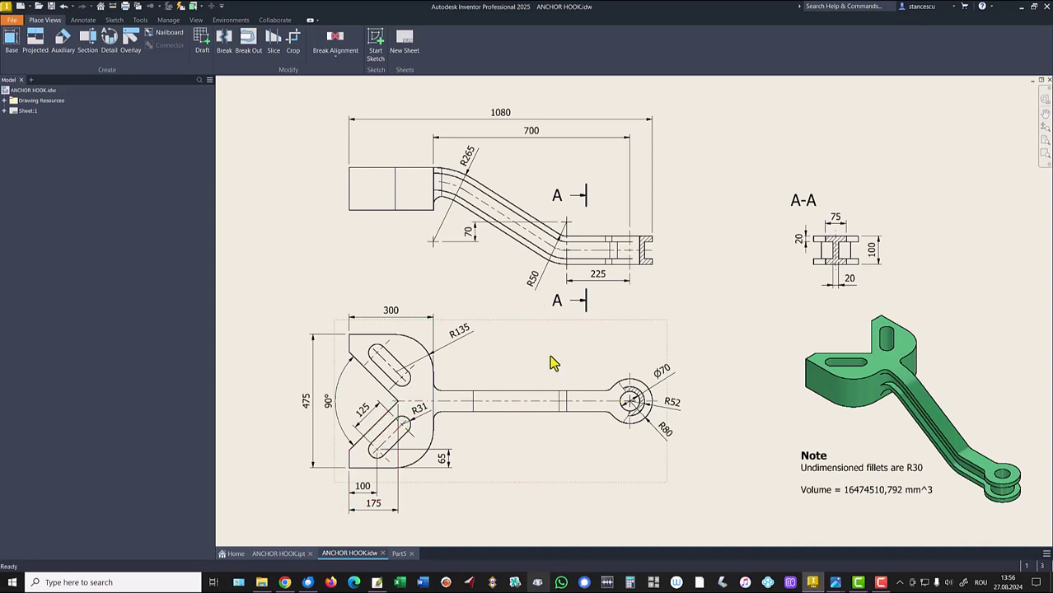
Draw a center-to-center slot at 45° in the plate's lower wedge in Part5
click(399, 554)
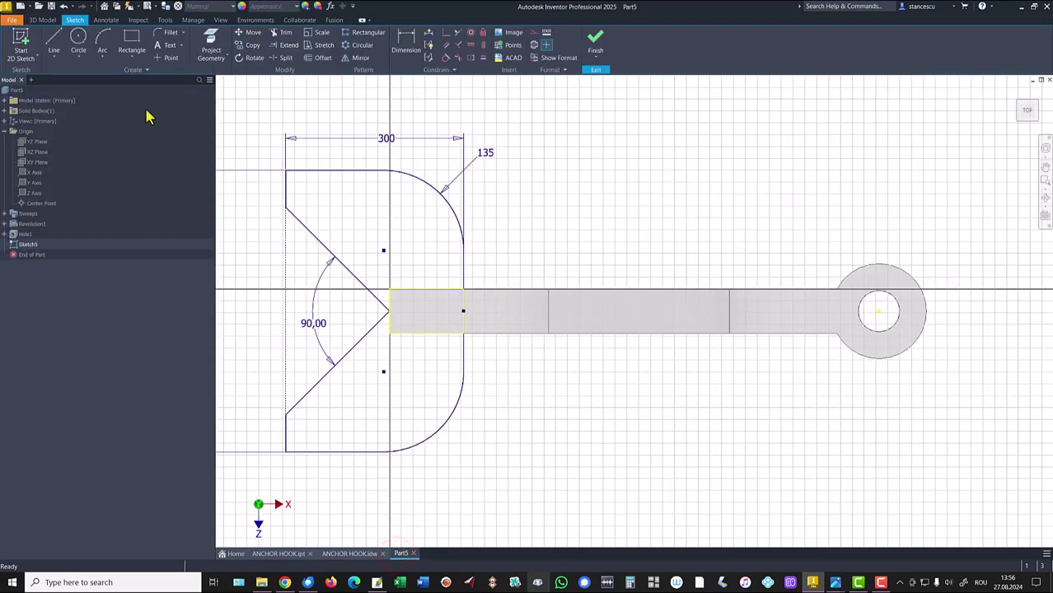
click(135, 59)
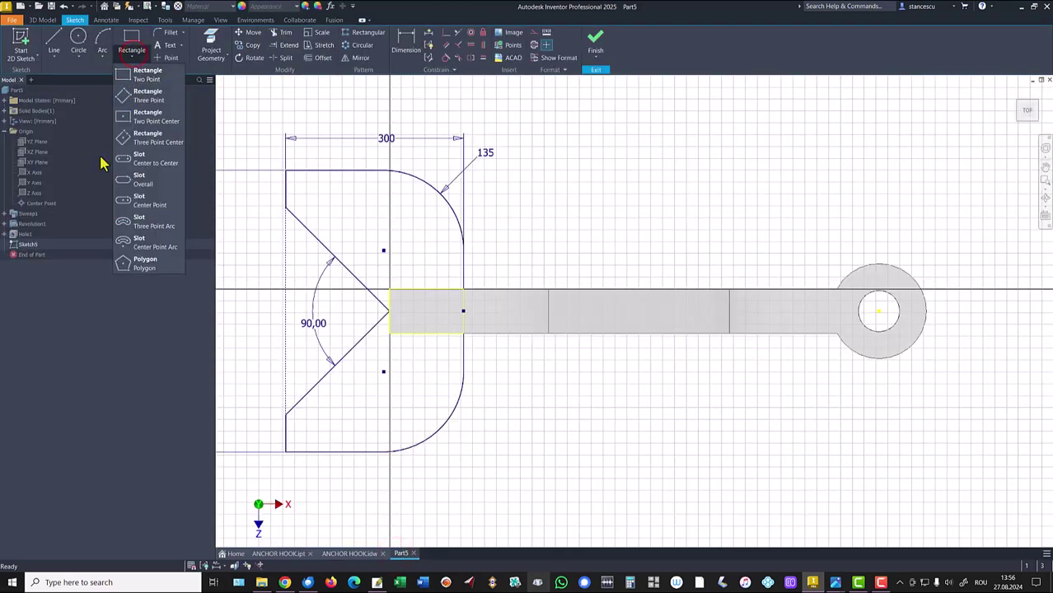
click(145, 164)
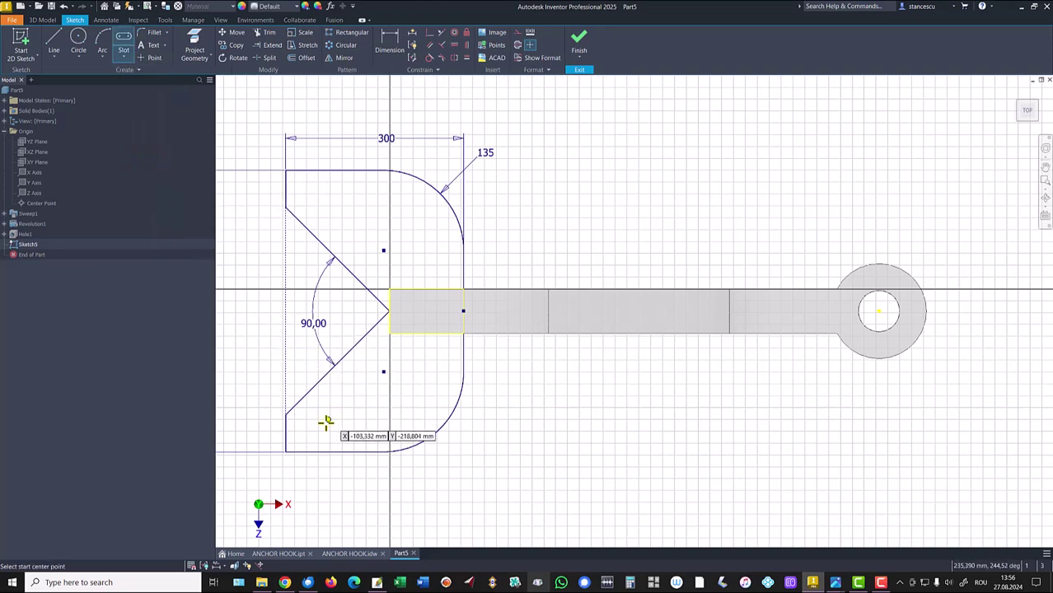
click(323, 427)
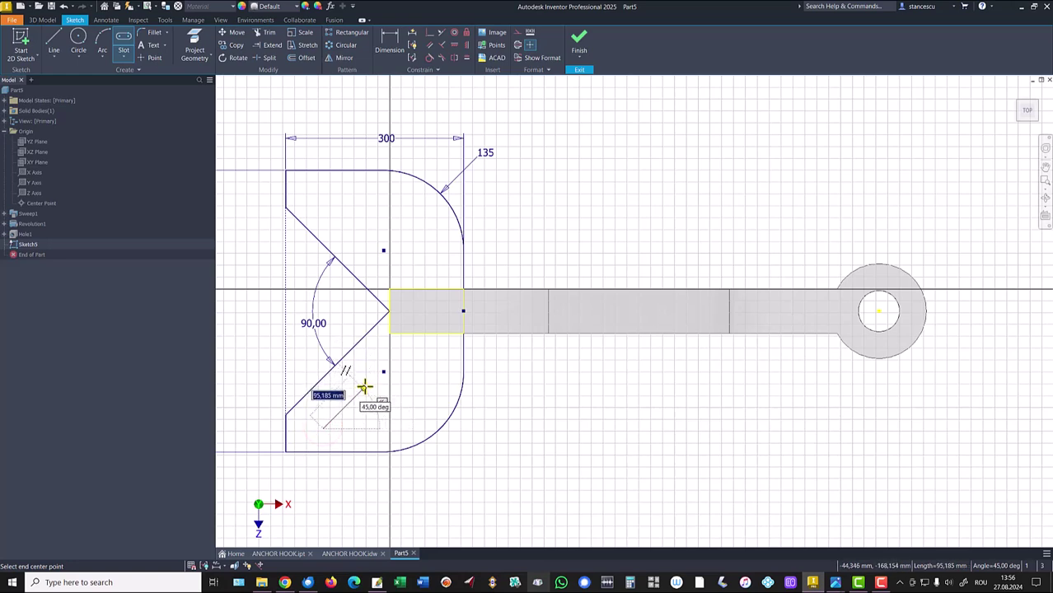
click(364, 387)
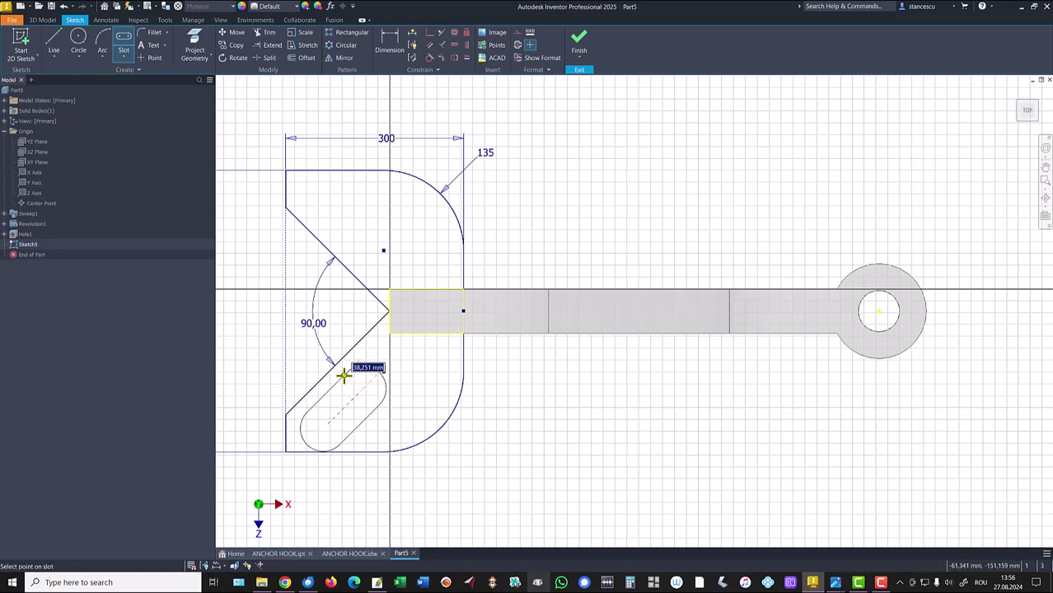
click(349, 379)
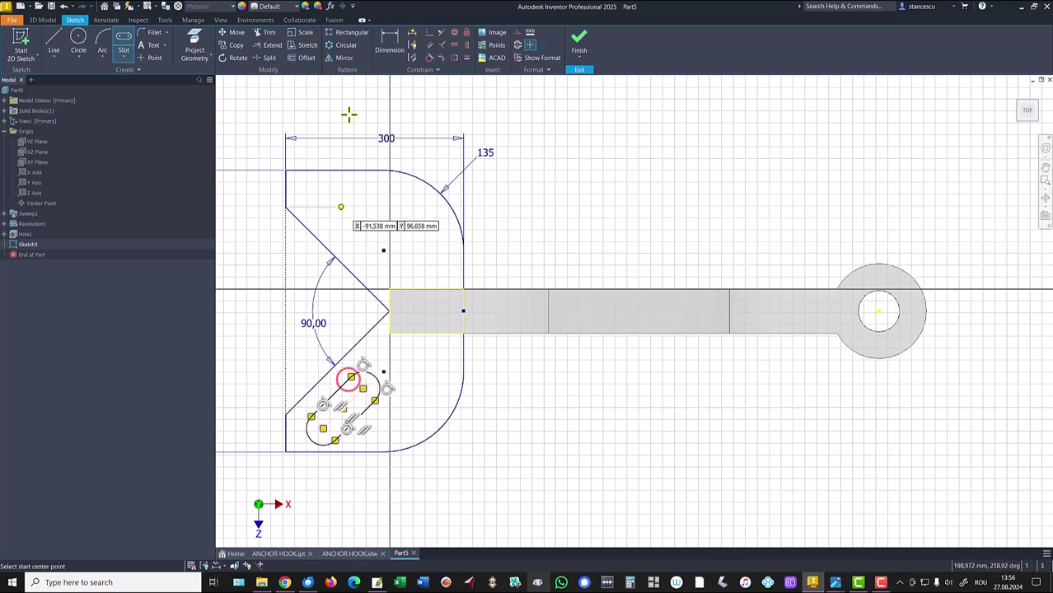
Dimension the slot's centre-to-centre length as 125 and its end radius as R31
click(397, 46)
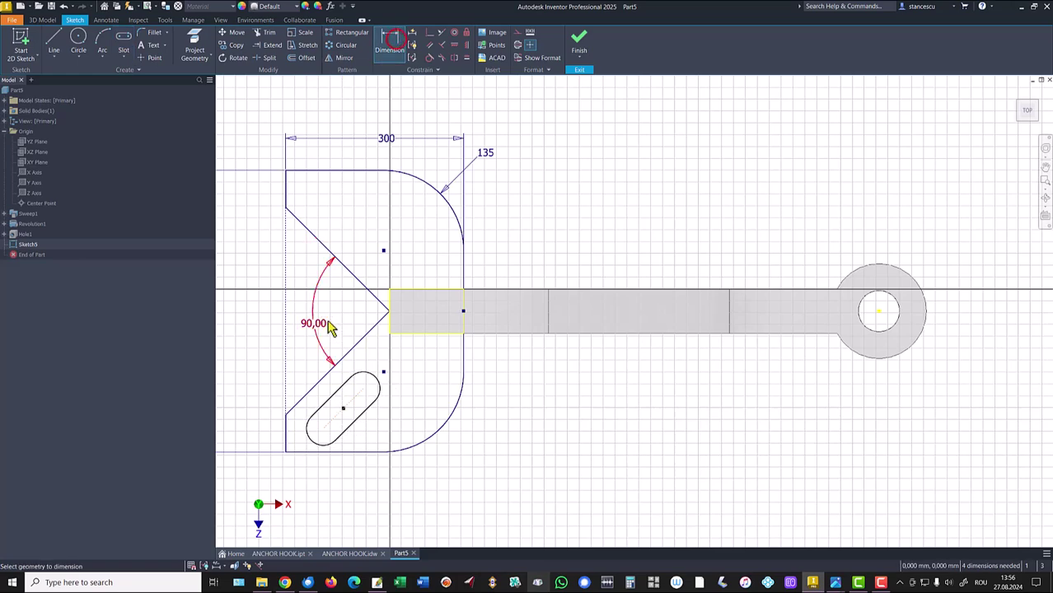
click(354, 402)
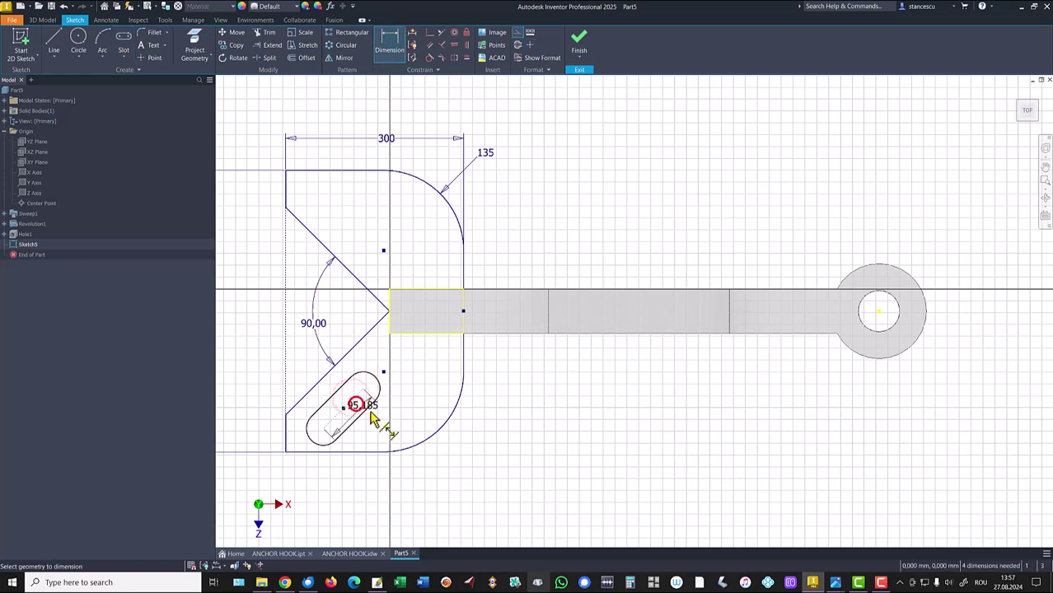
click(380, 434)
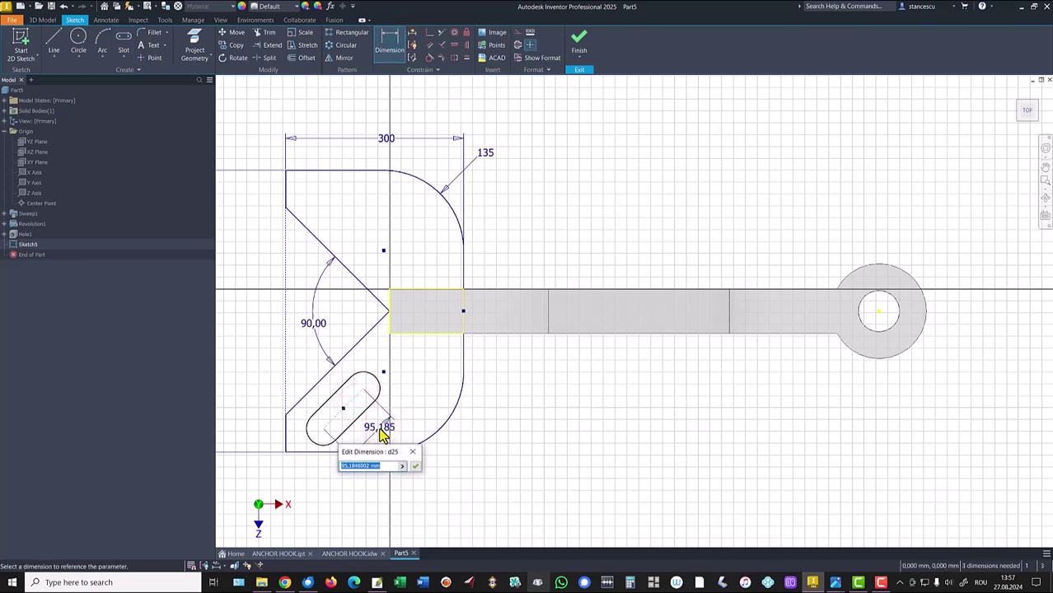
text(125)
key(Return)
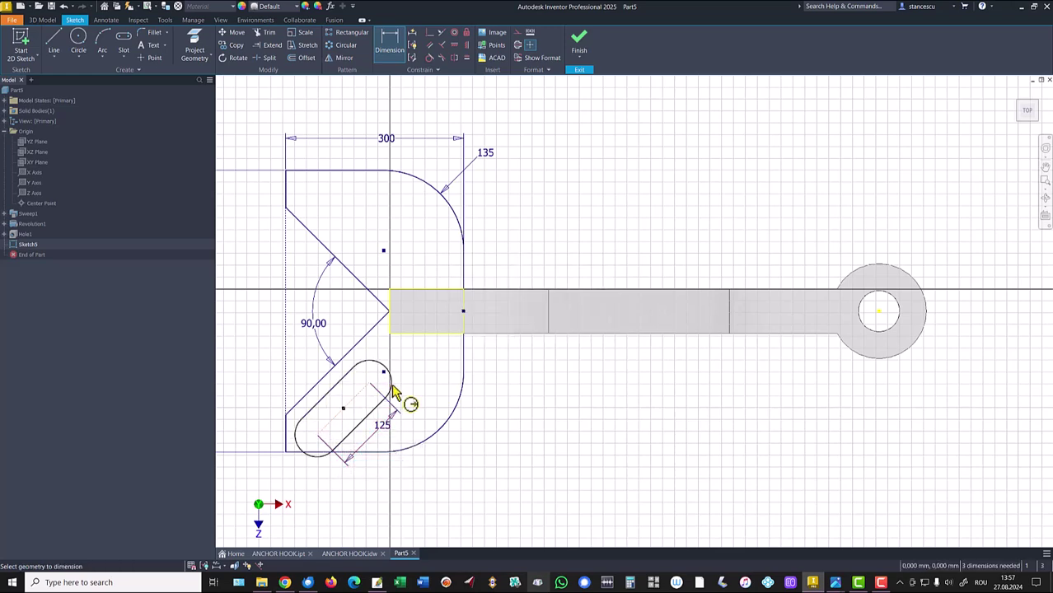
click(390, 380)
click(409, 375)
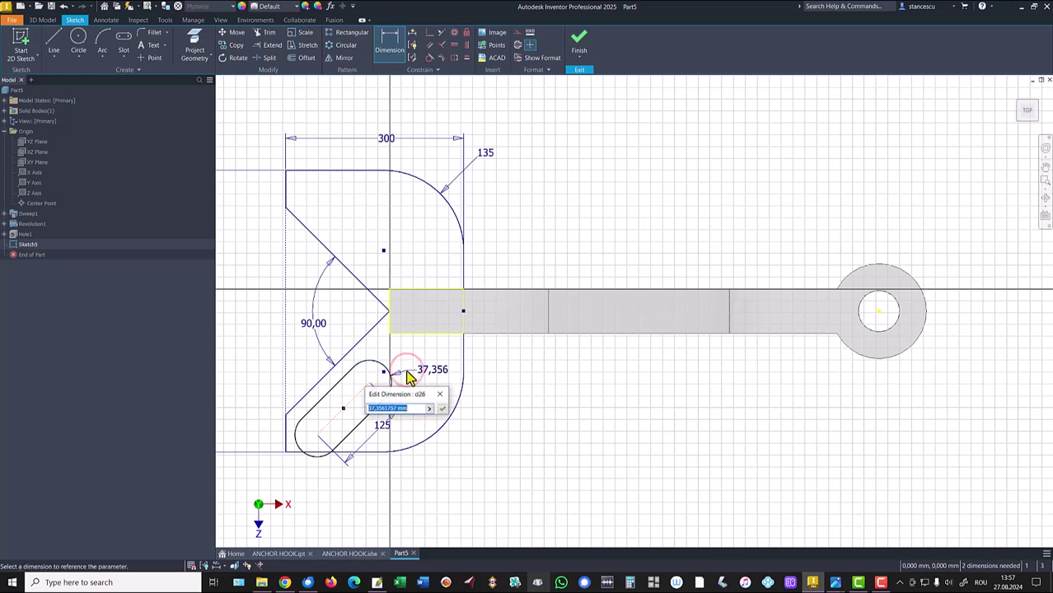
key(Return)
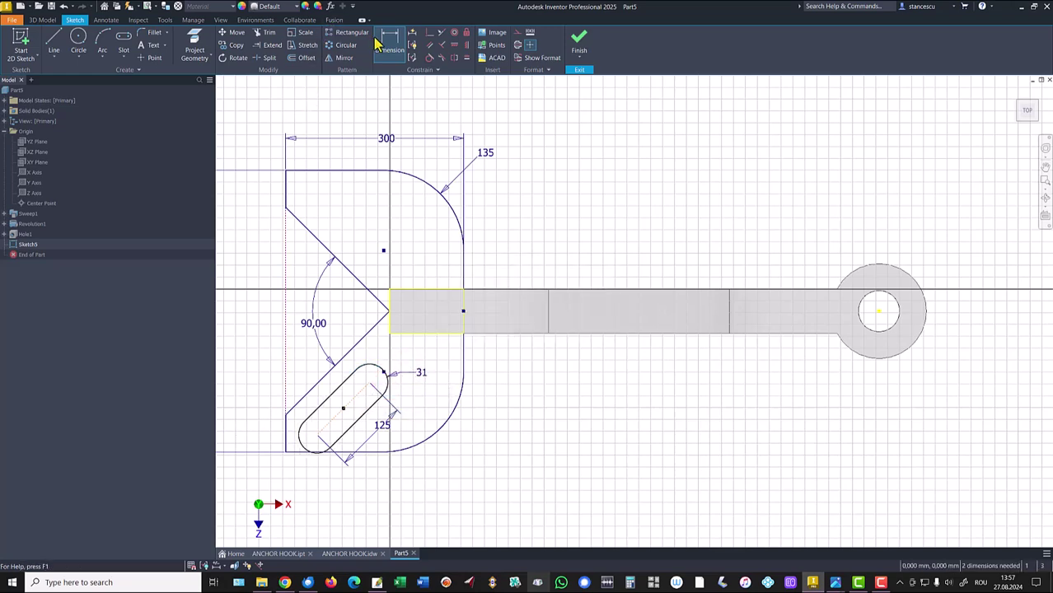
Locate the slot 100 from the plate's left edge and 65 vertically
click(317, 434)
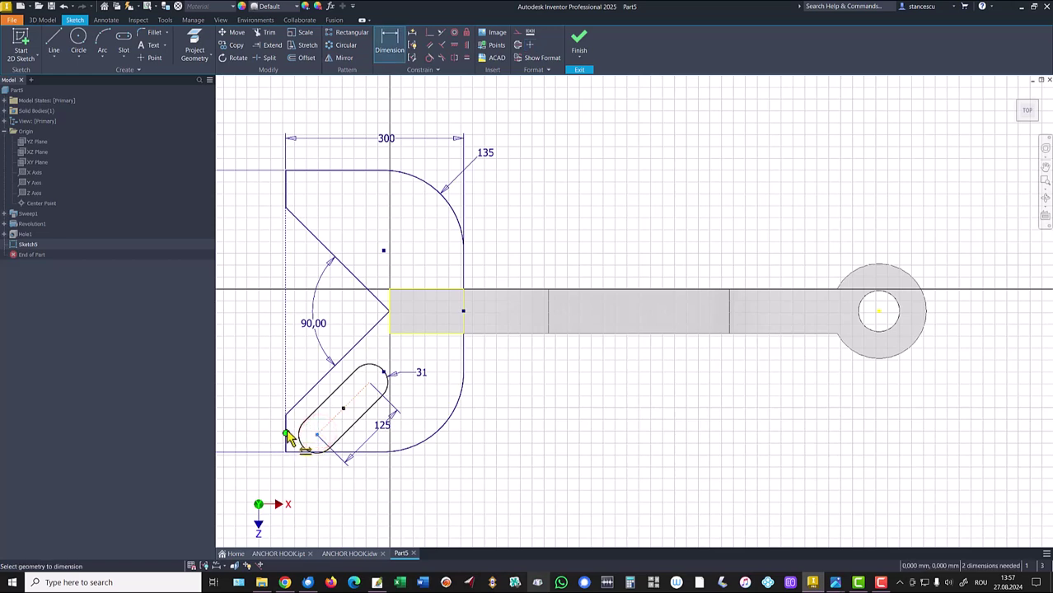
click(284, 434)
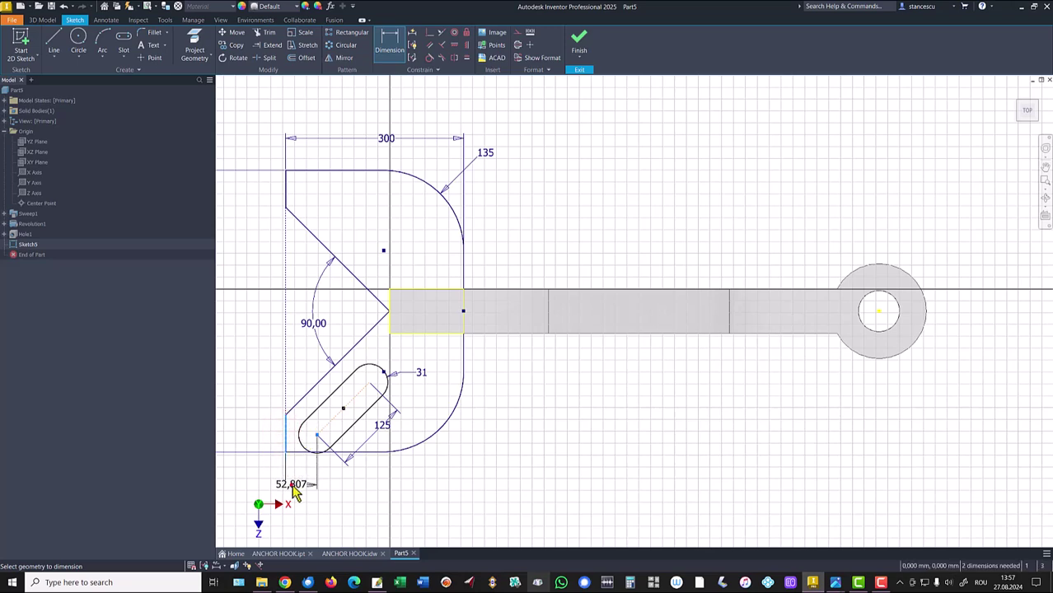
click(294, 489)
text(100)
key(Return)
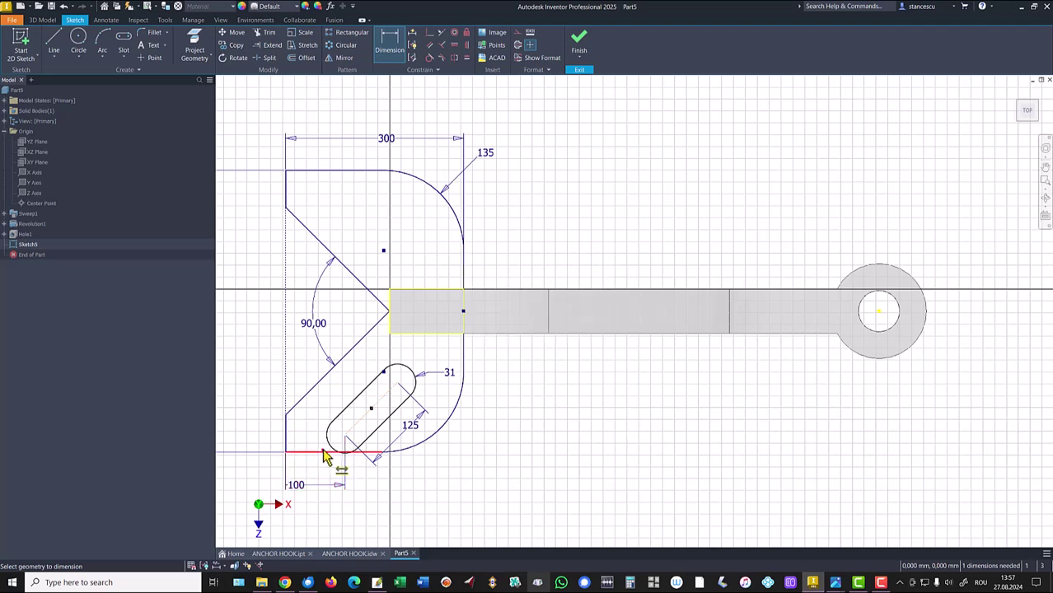
click(348, 438)
click(484, 442)
text(65)
key(Return)
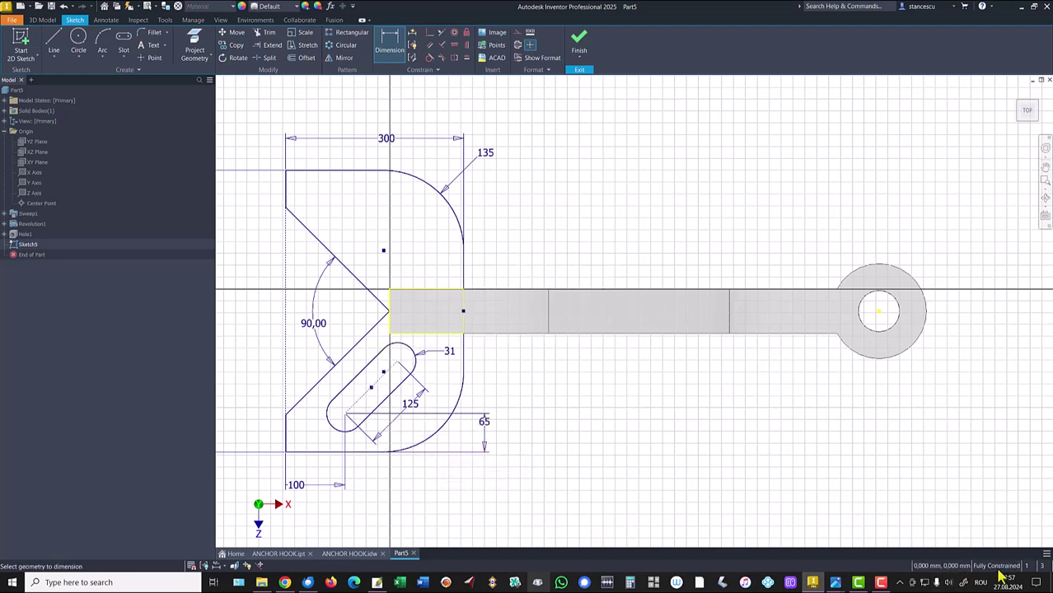
Project the X axis into the sketch and convert it to a construction line
click(597, 434)
click(195, 45)
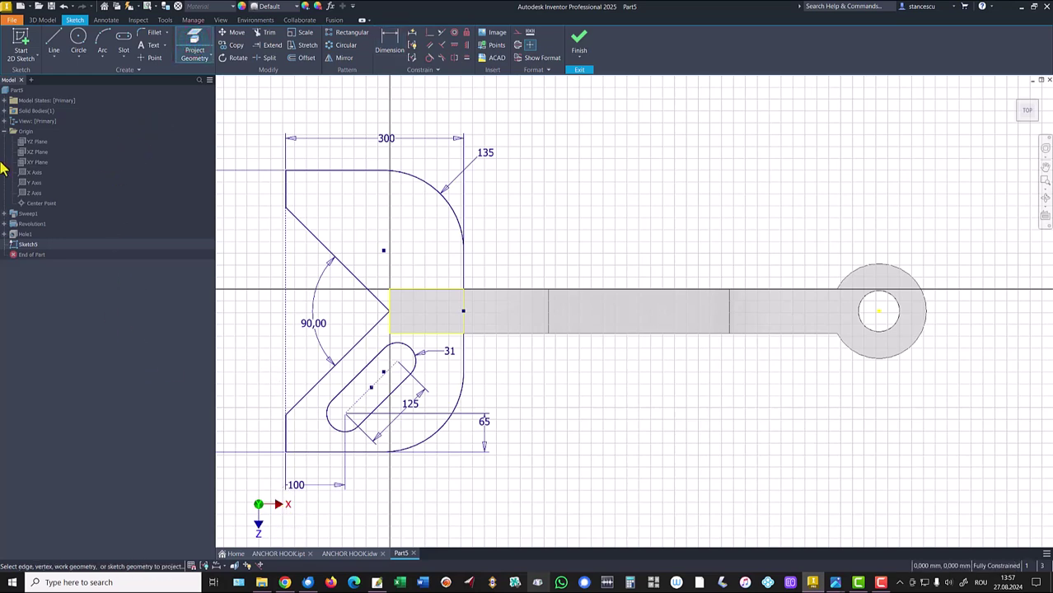
click(36, 174)
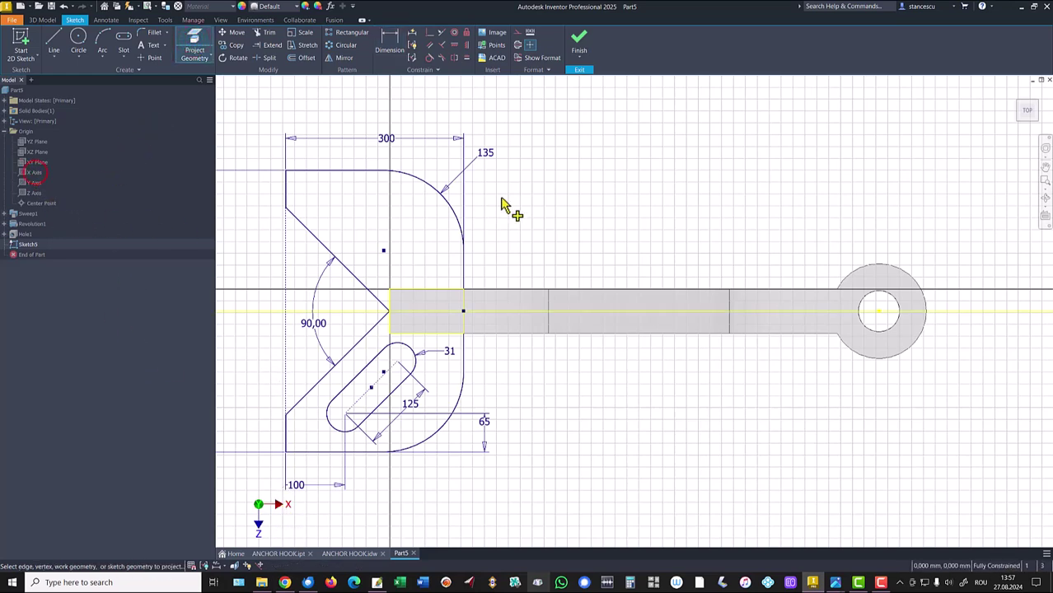
key(Escape)
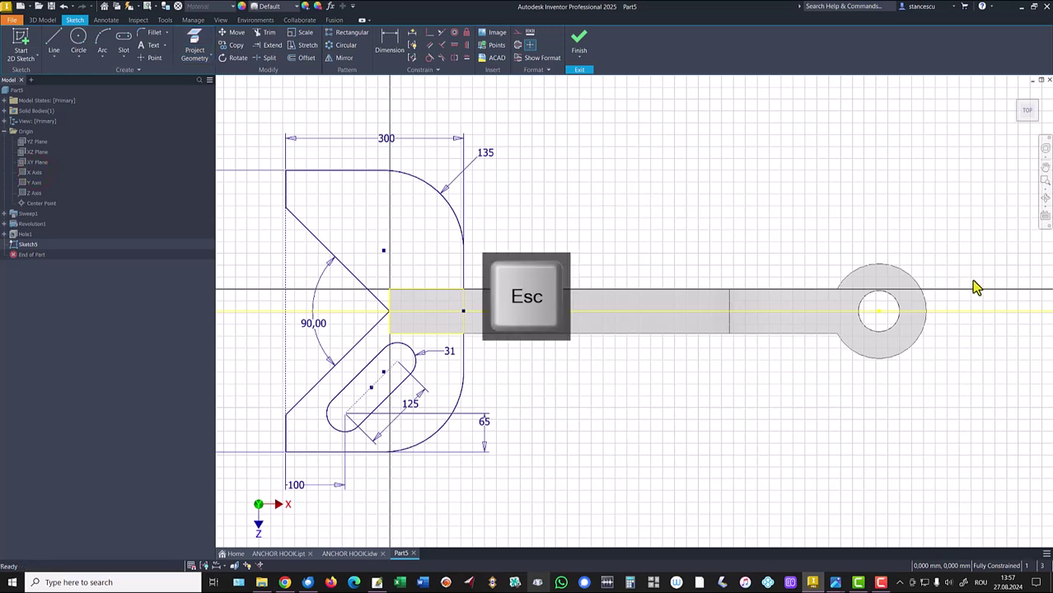
drag(978, 273, 952, 346)
right_click(927, 216)
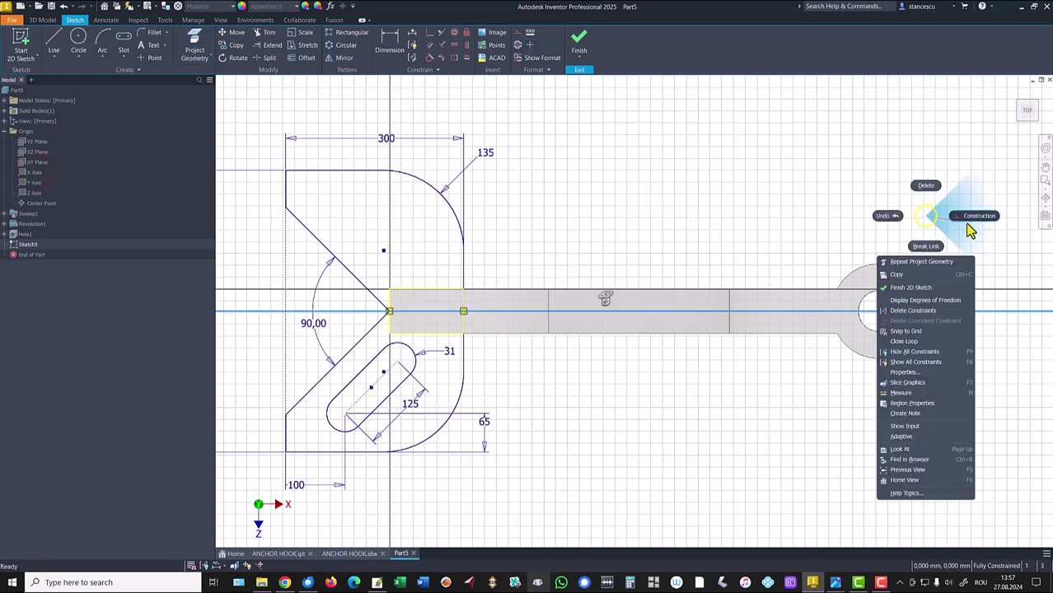
click(975, 216)
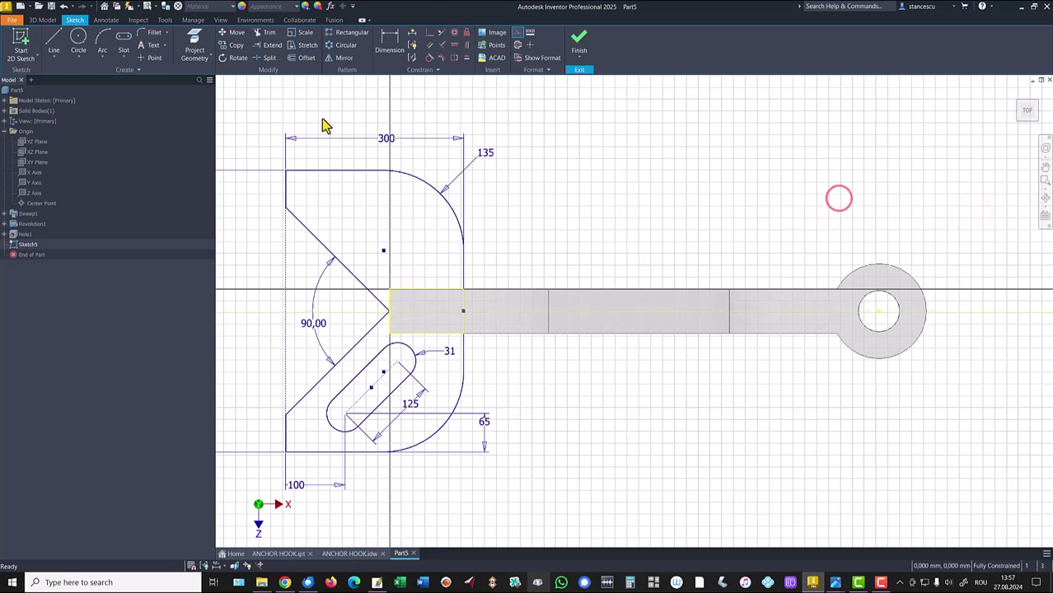
Mirror the four slot edges across the X-axis construction line into the upper wing
click(343, 57)
click(354, 381)
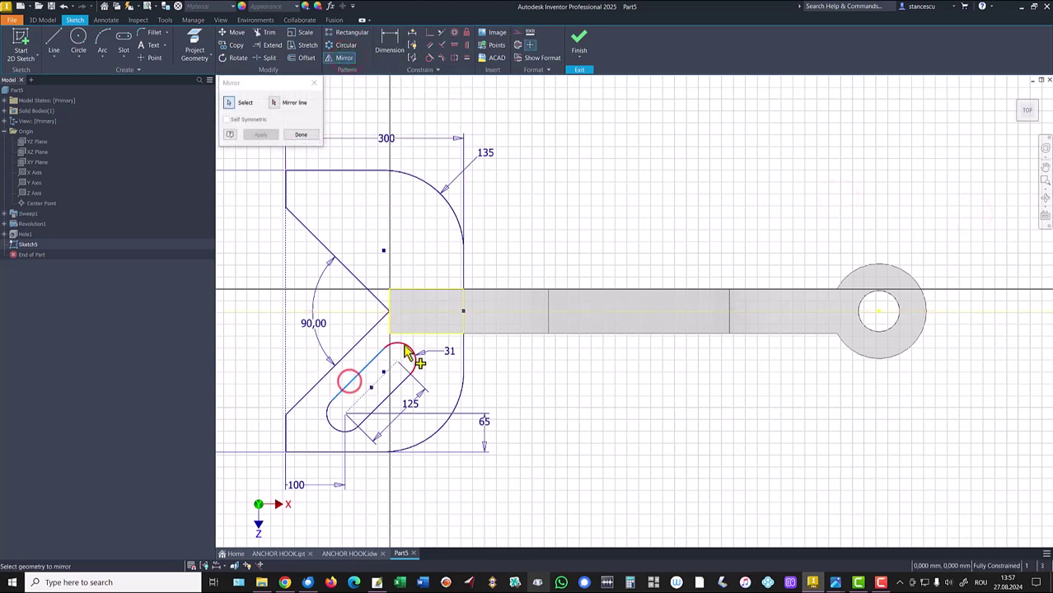
click(408, 363)
click(383, 394)
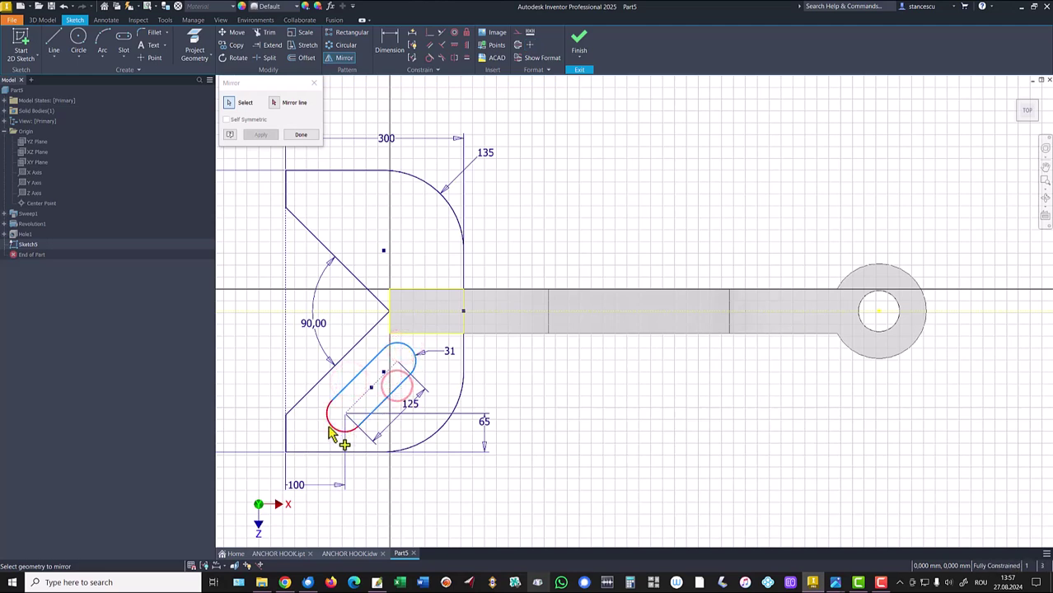
click(329, 430)
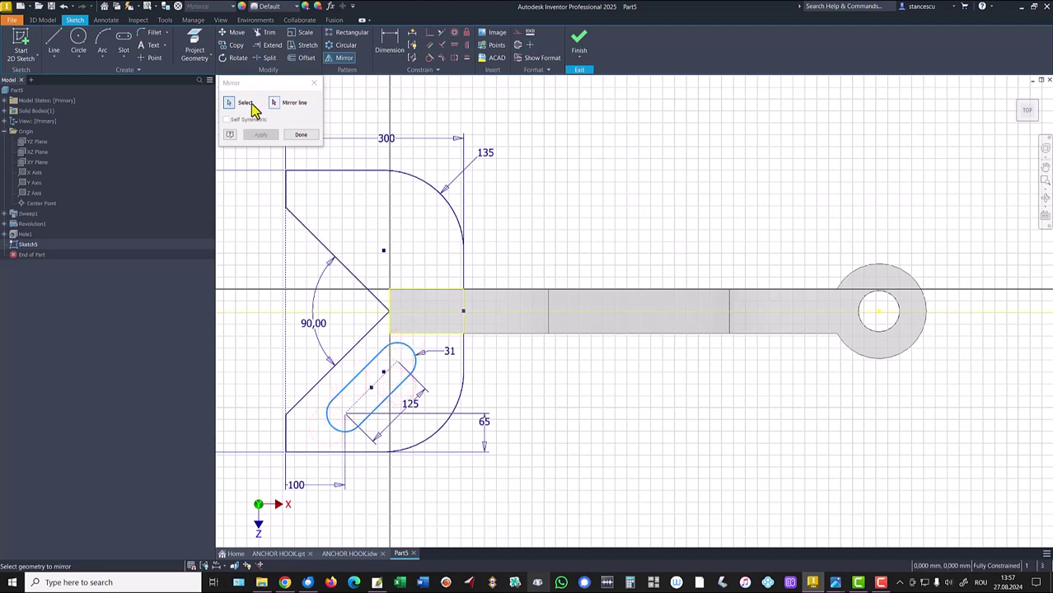
click(275, 105)
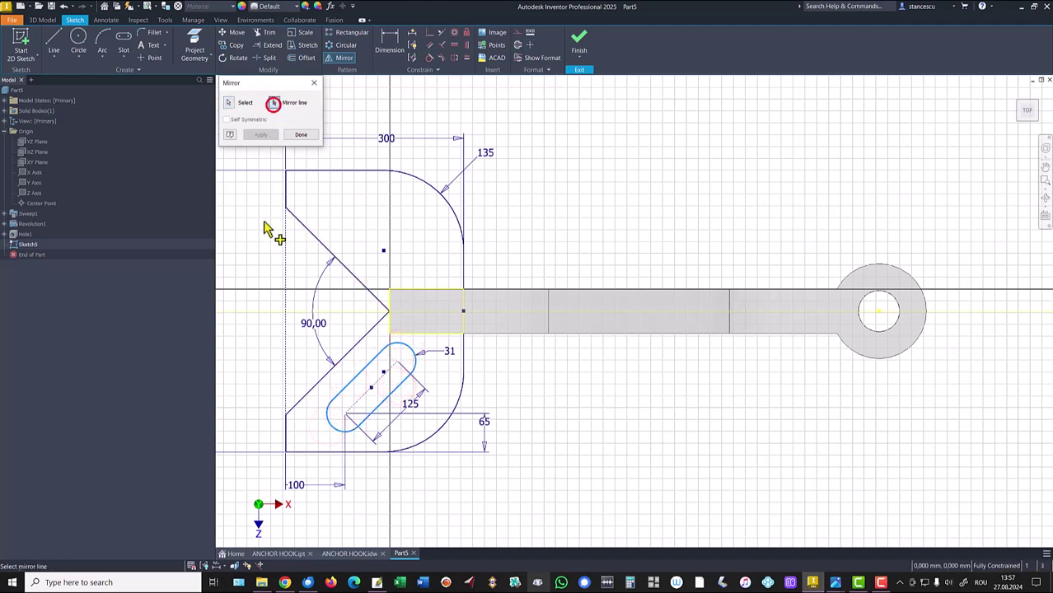
click(273, 310)
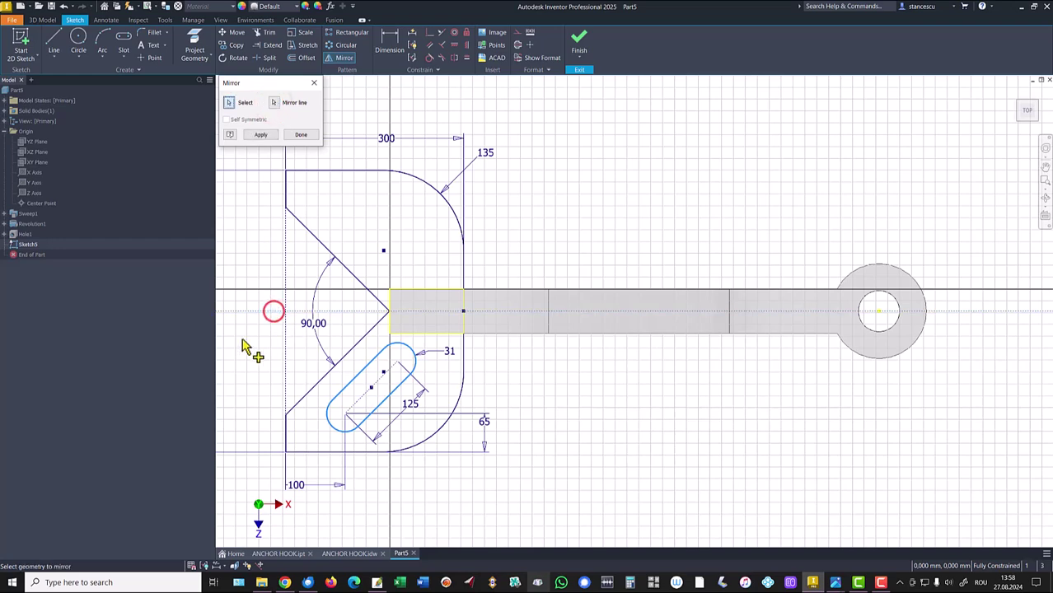
click(270, 136)
click(314, 83)
click(577, 206)
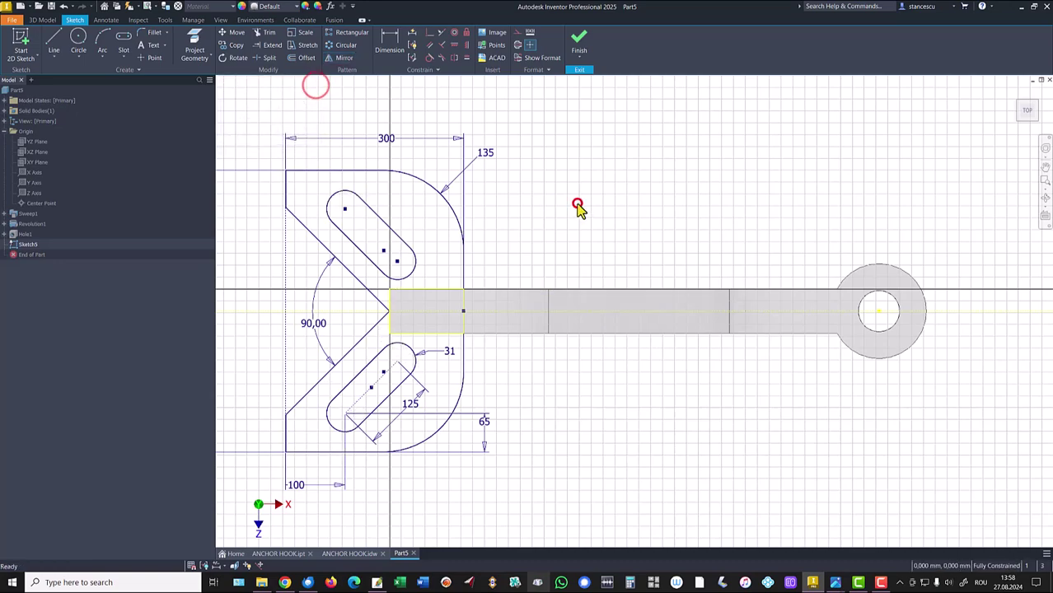
Finish the base-plate sketch and return to the home view
click(579, 47)
click(390, 376)
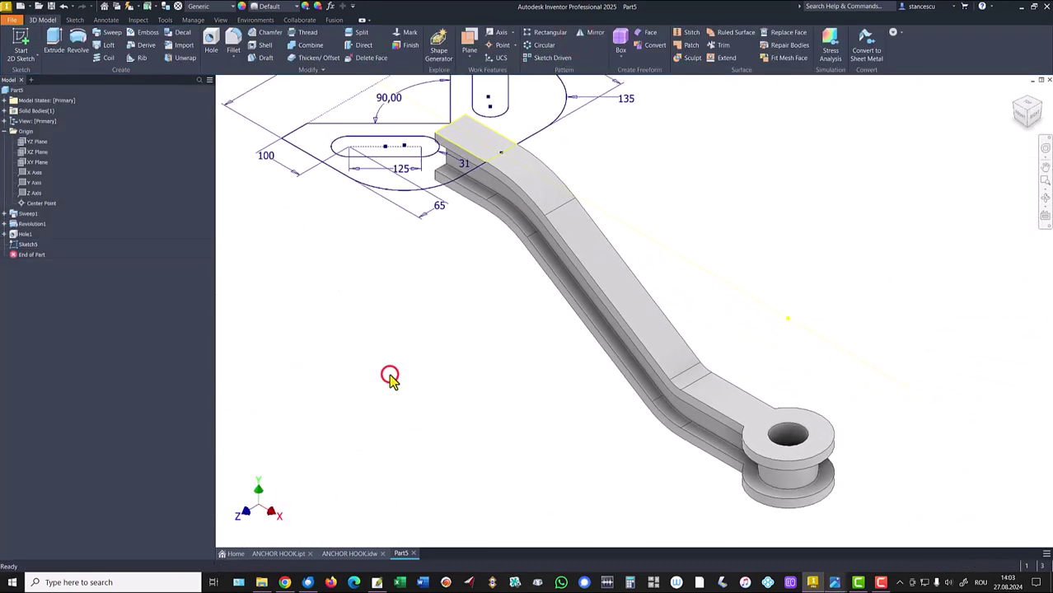
key(F6)
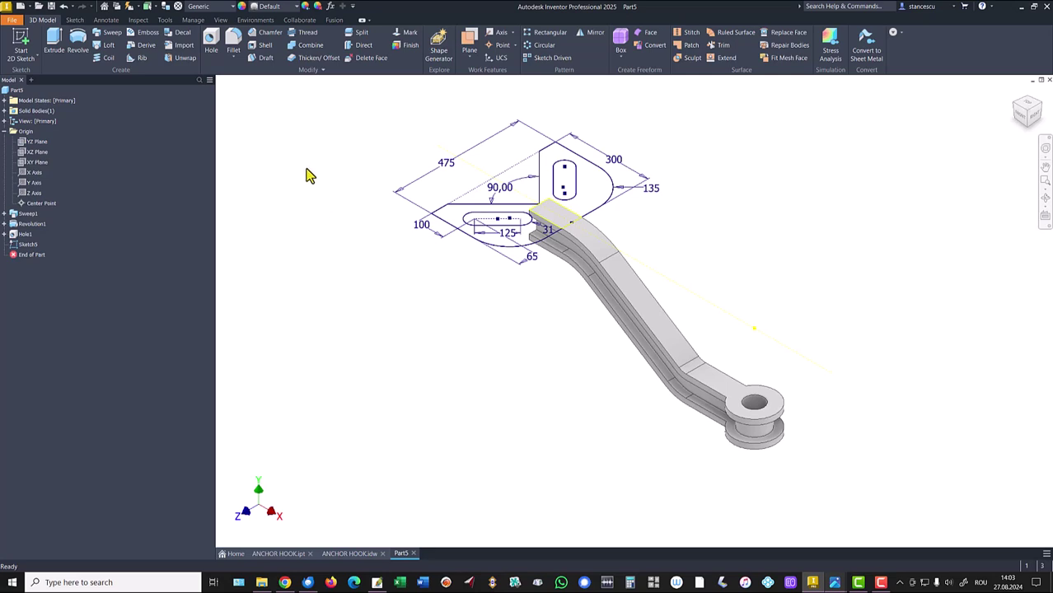
Extrude the three plate regions 152 mm downward, joined to the arm
click(51, 45)
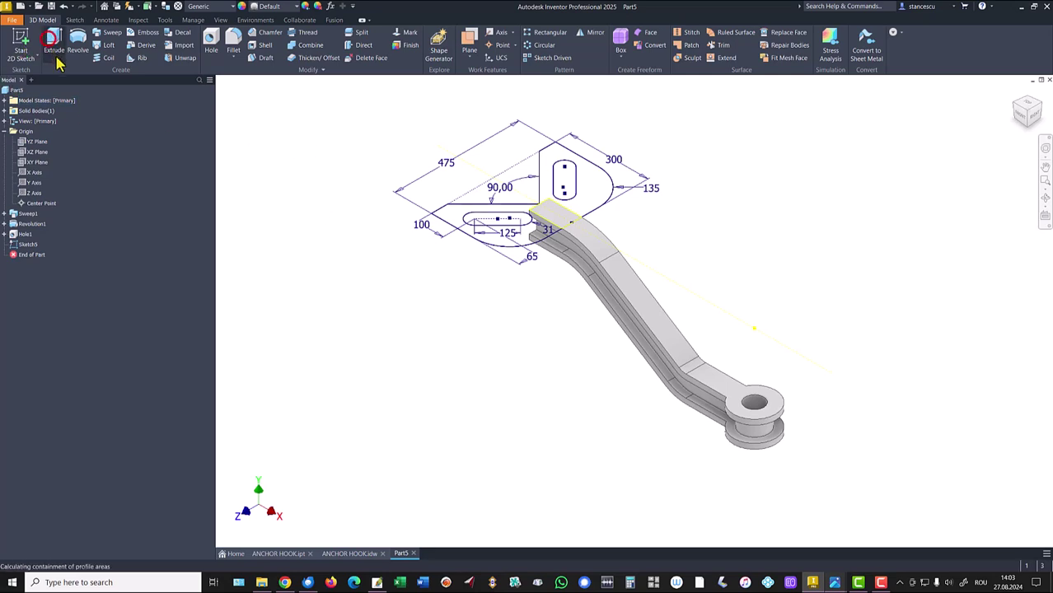
click(351, 556)
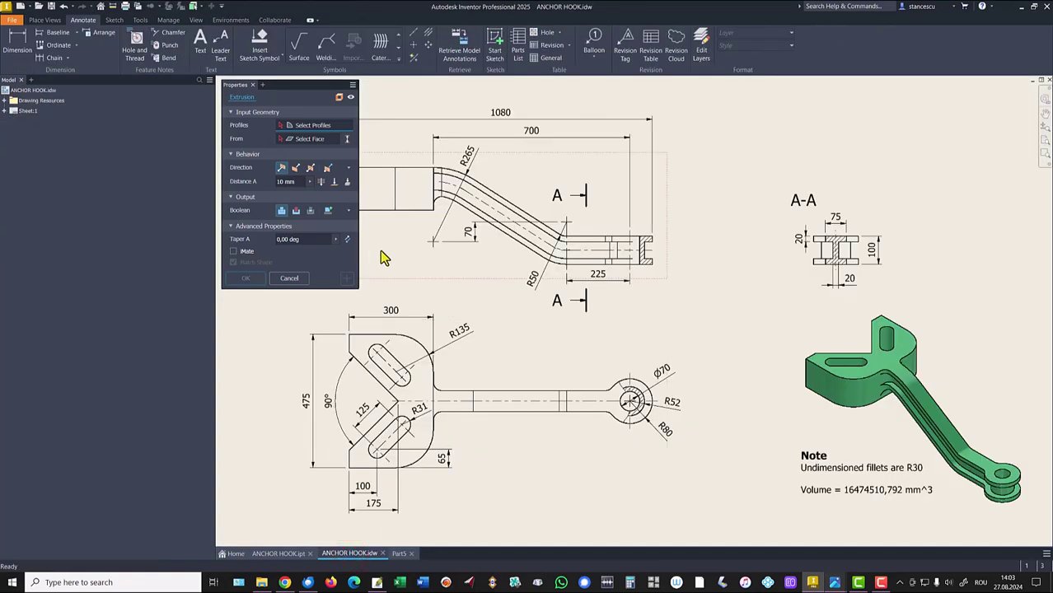
middle_drag(383, 257, 473, 279)
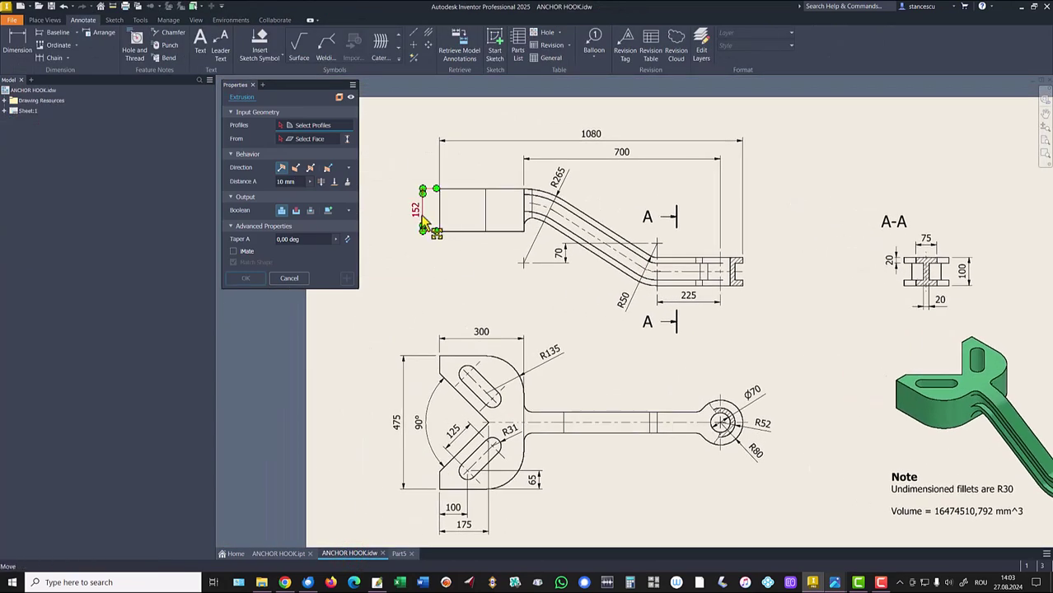
click(400, 554)
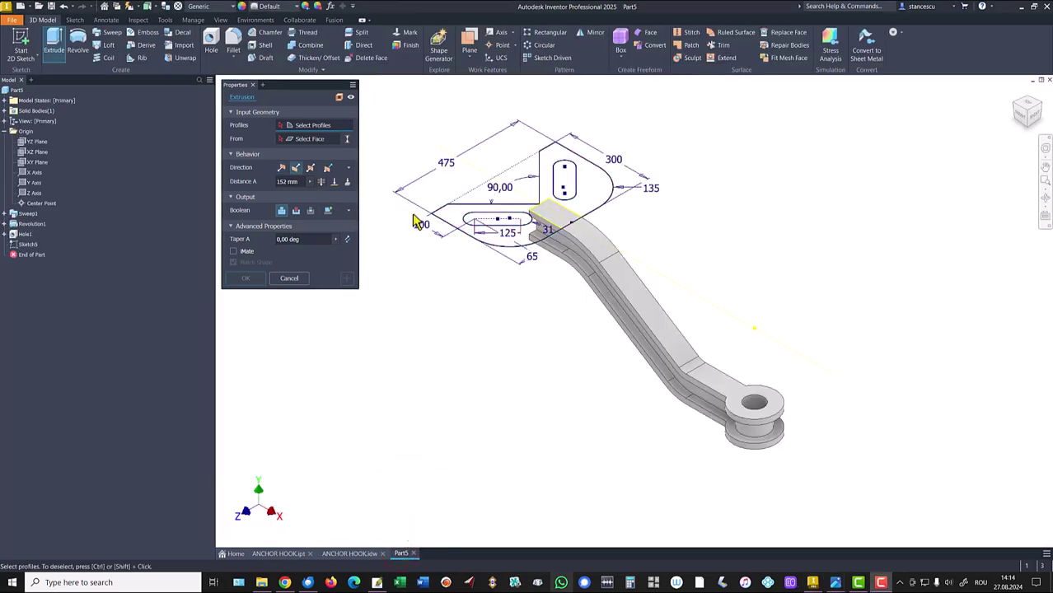
click(452, 222)
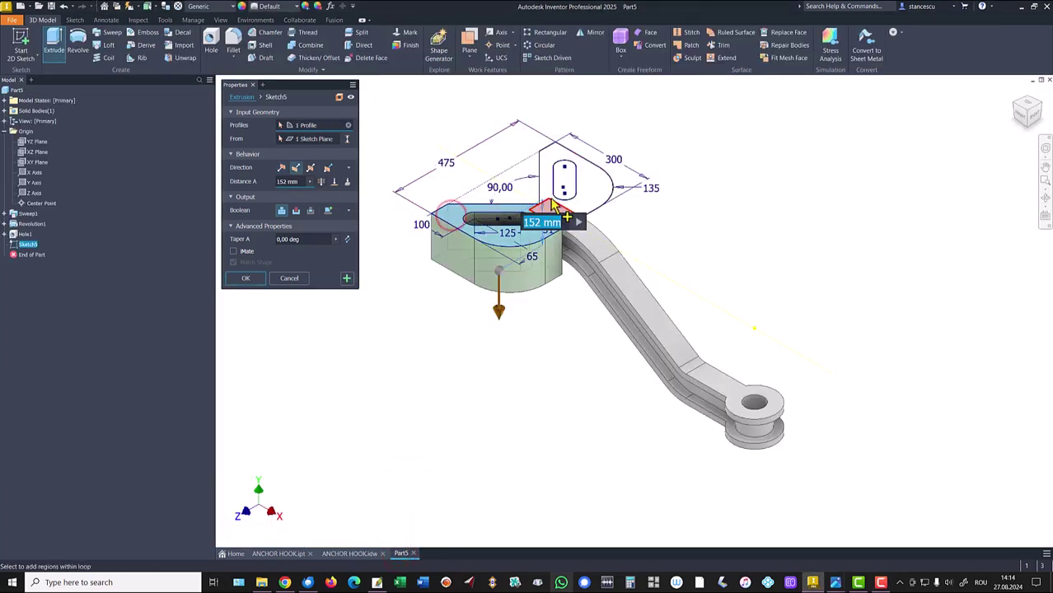
click(550, 206)
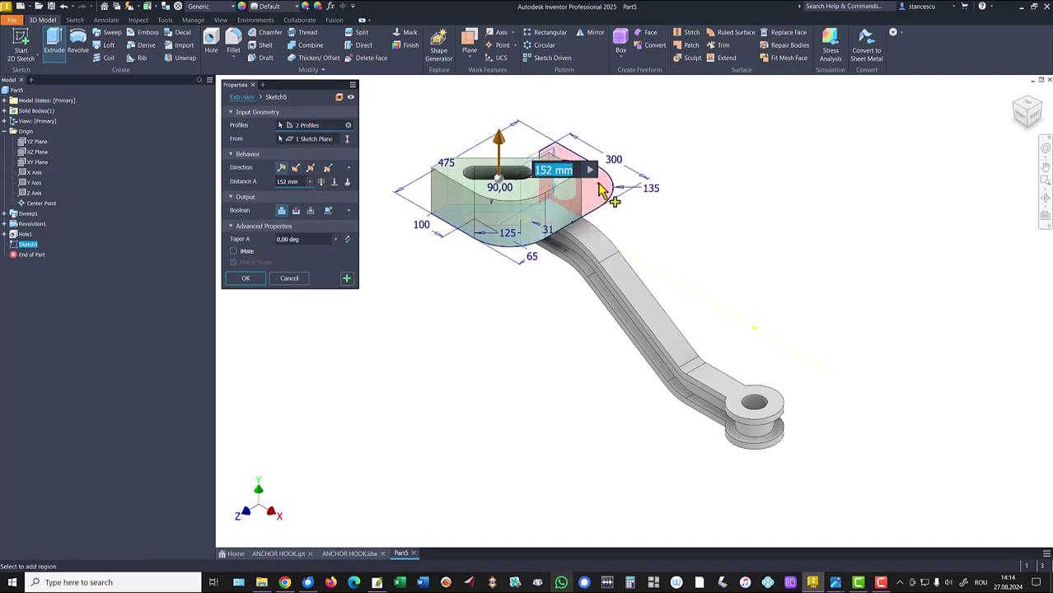
click(550, 206)
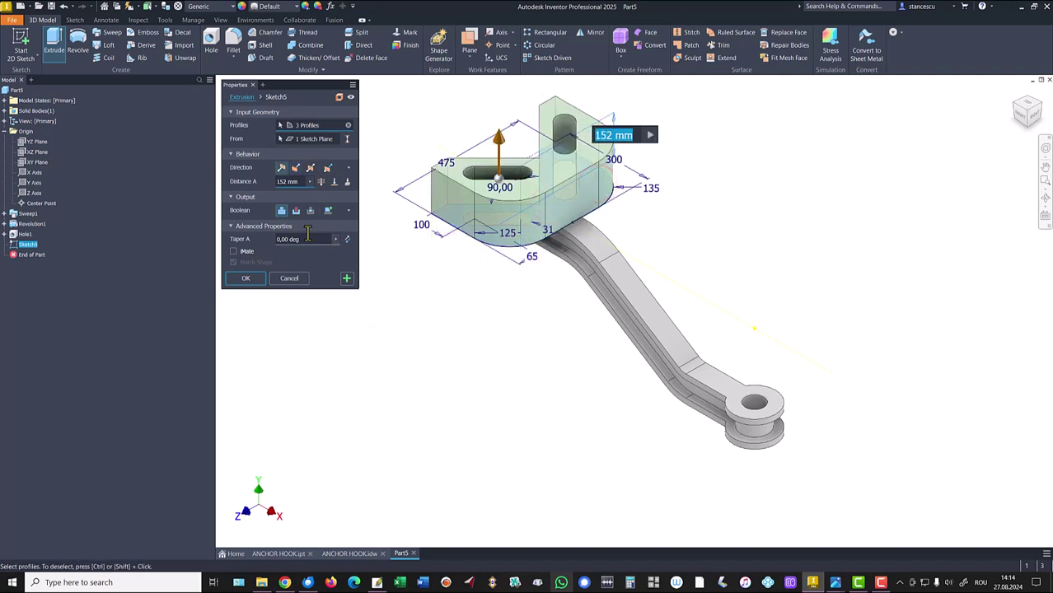
click(296, 168)
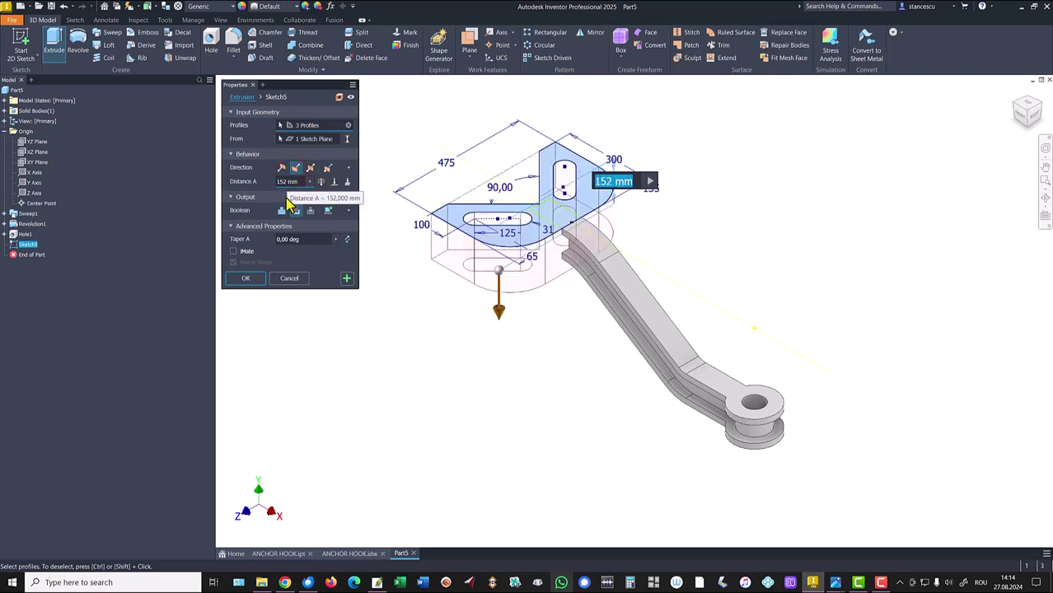
click(281, 211)
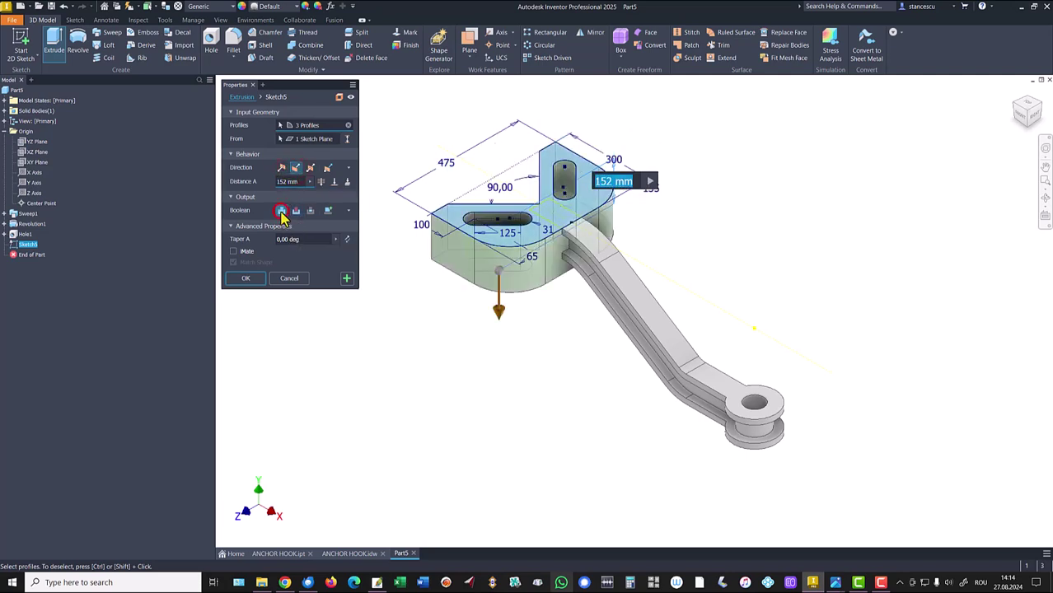
click(247, 278)
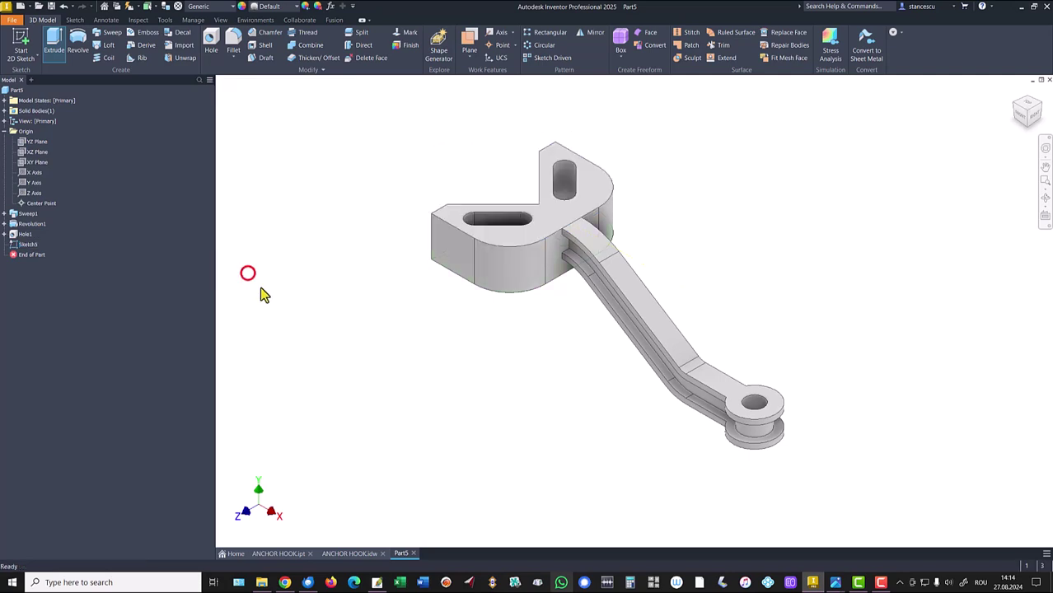
key(F6)
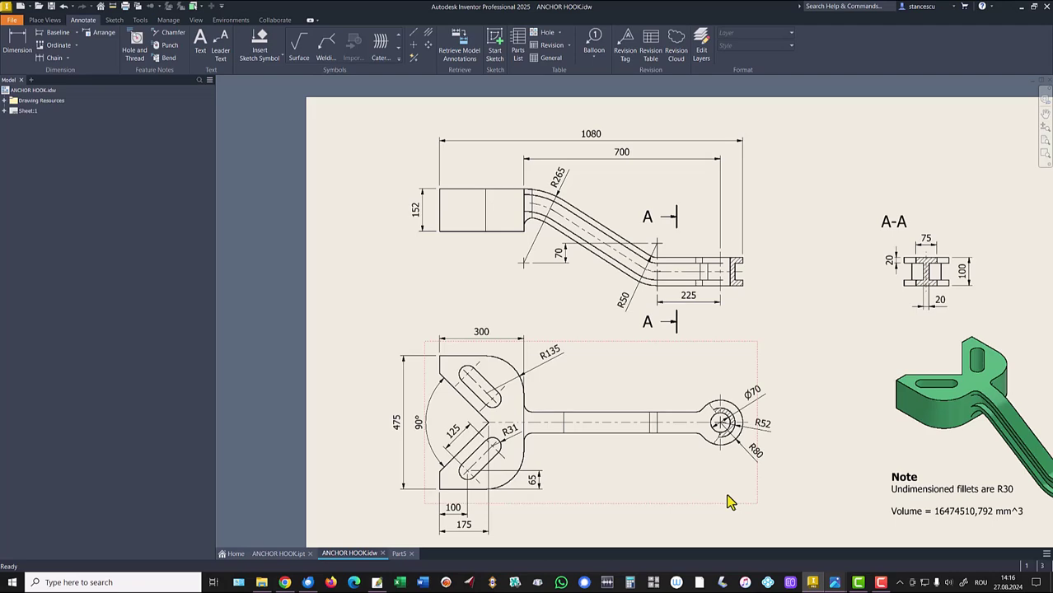
key(Home)
click(922, 469)
key(Escape)
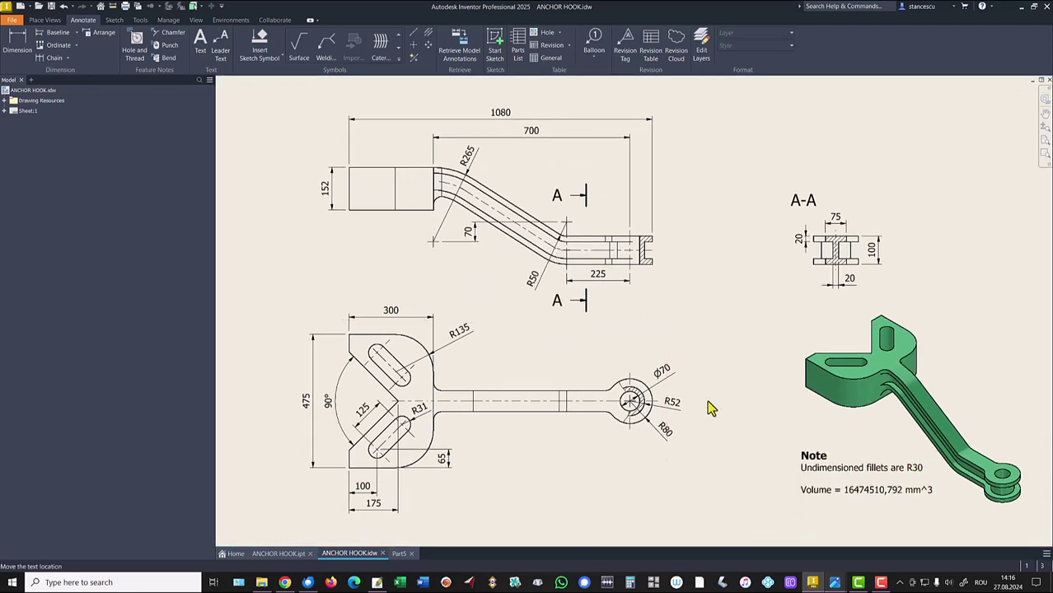
click(281, 554)
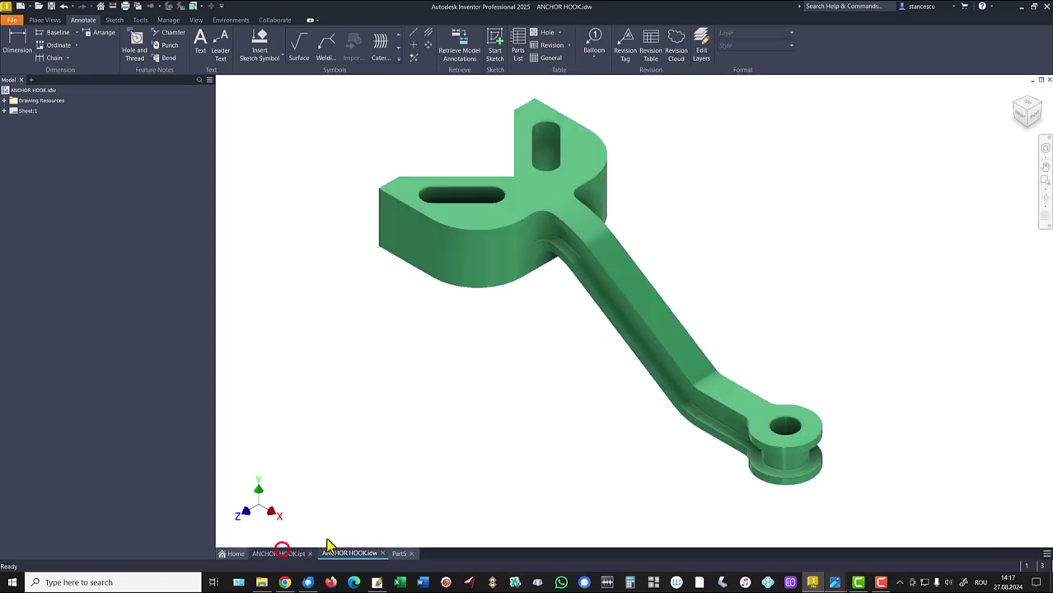
shift+middle_drag(527, 306, 755, 485)
key(F6)
click(398, 554)
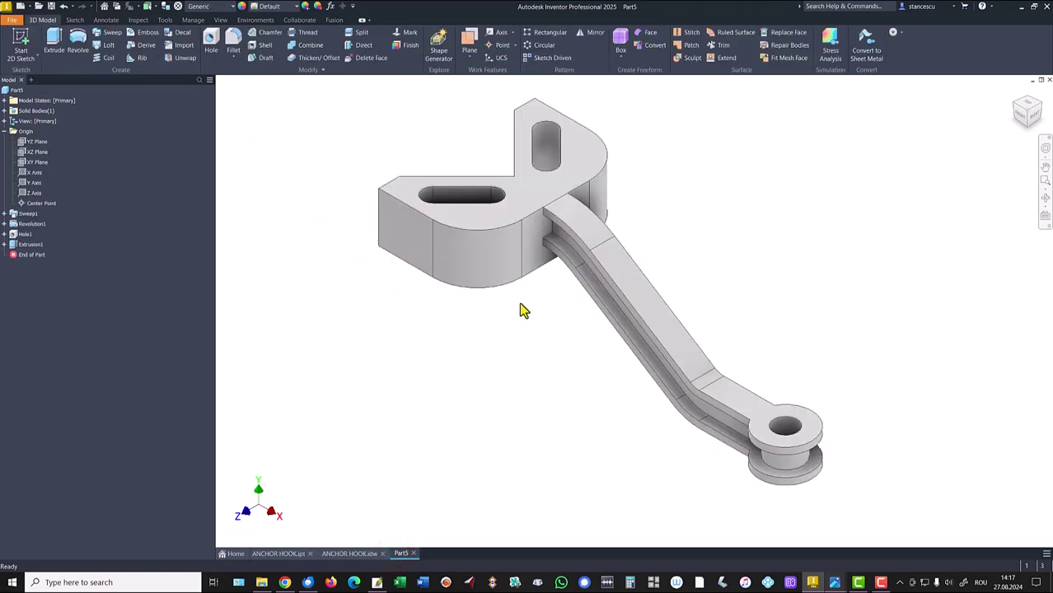
Start a 30 mm radius fillet on the arm edges near the lug
key(F5)
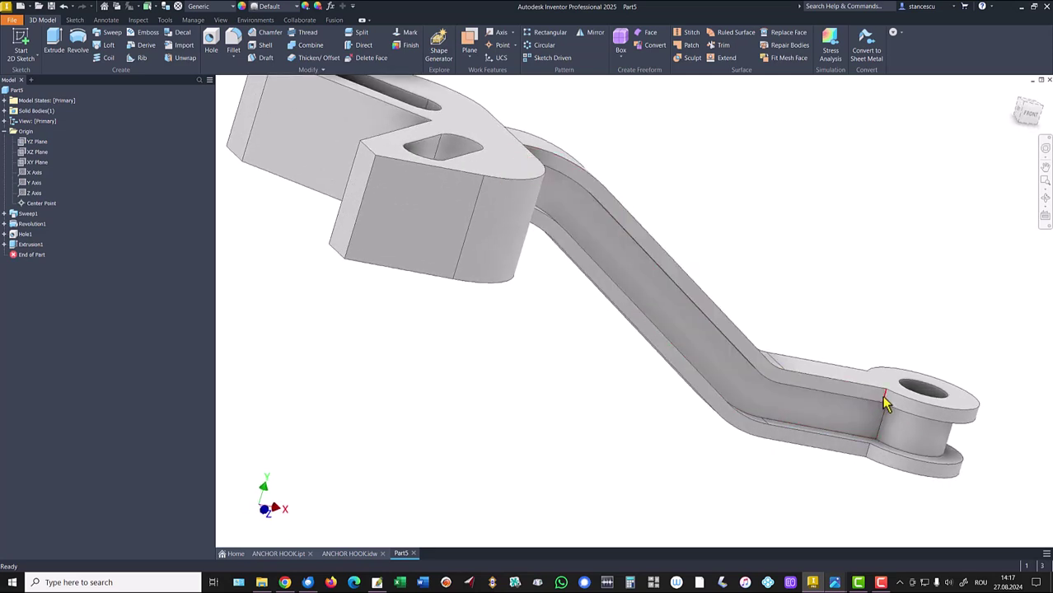
click(894, 391)
text(30)
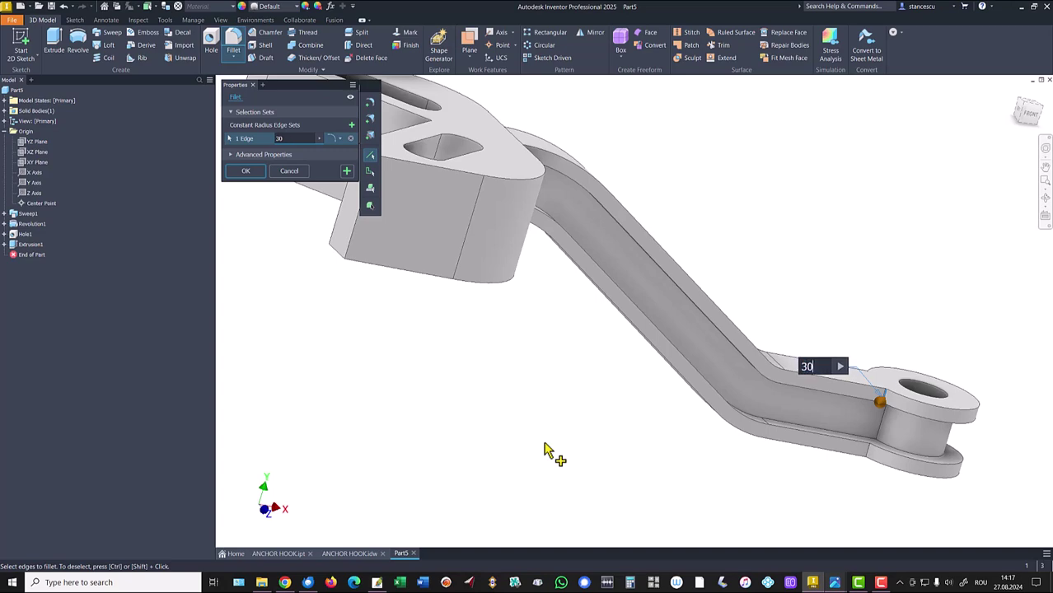
click(876, 445)
shift+middle_drag(875, 445, 940, 348)
click(501, 394)
Add the remaining bend edges of the I-section arm to the fillet set
click(929, 346)
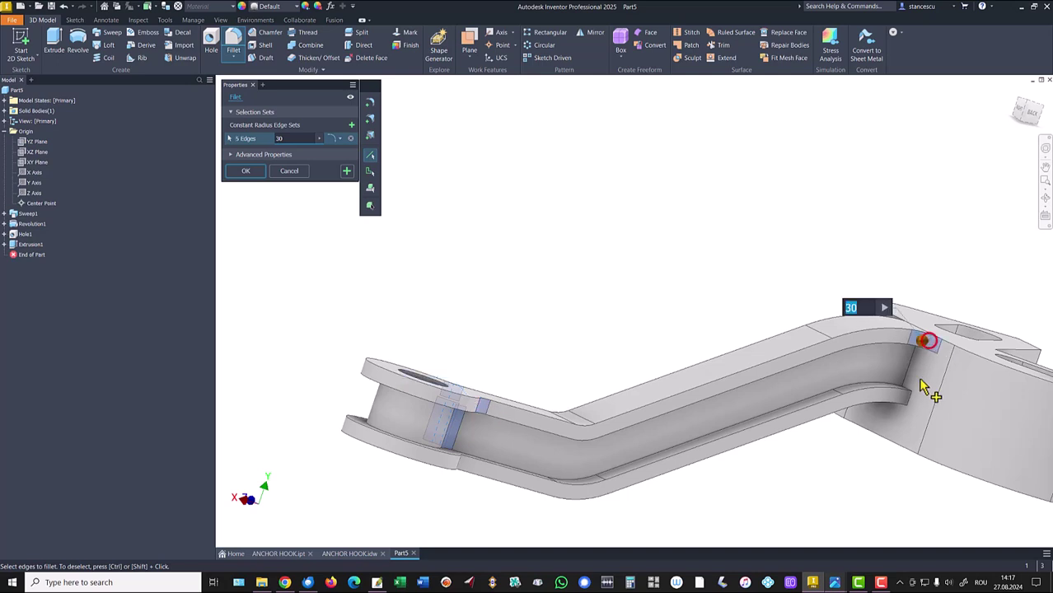
click(909, 404)
shift+middle_drag(906, 427, 692, 221)
click(898, 384)
click(688, 217)
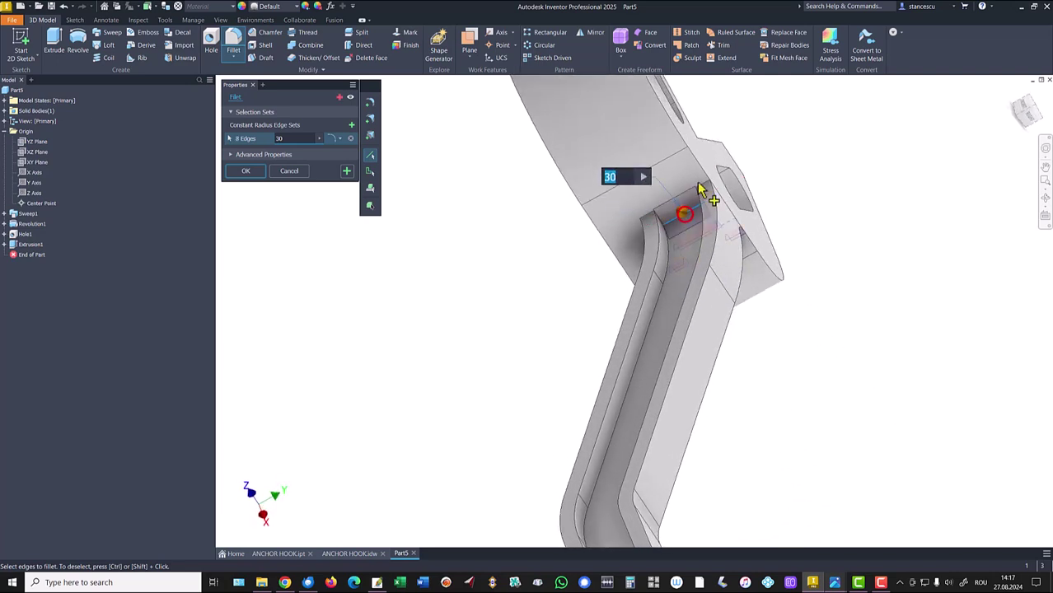
click(707, 190)
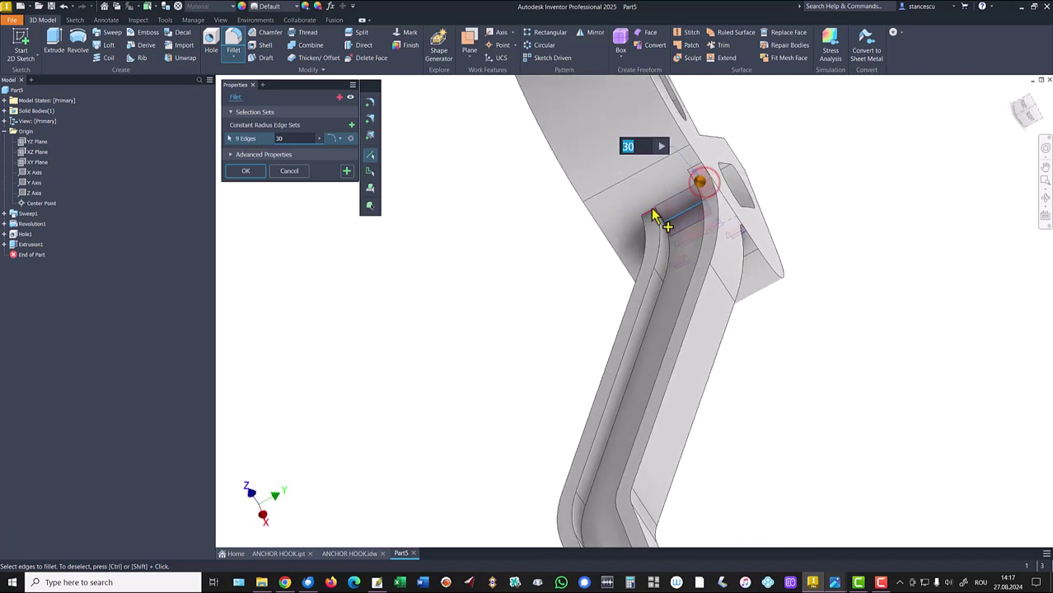
click(653, 218)
shift+middle_drag(653, 219, 535, 276)
click(521, 284)
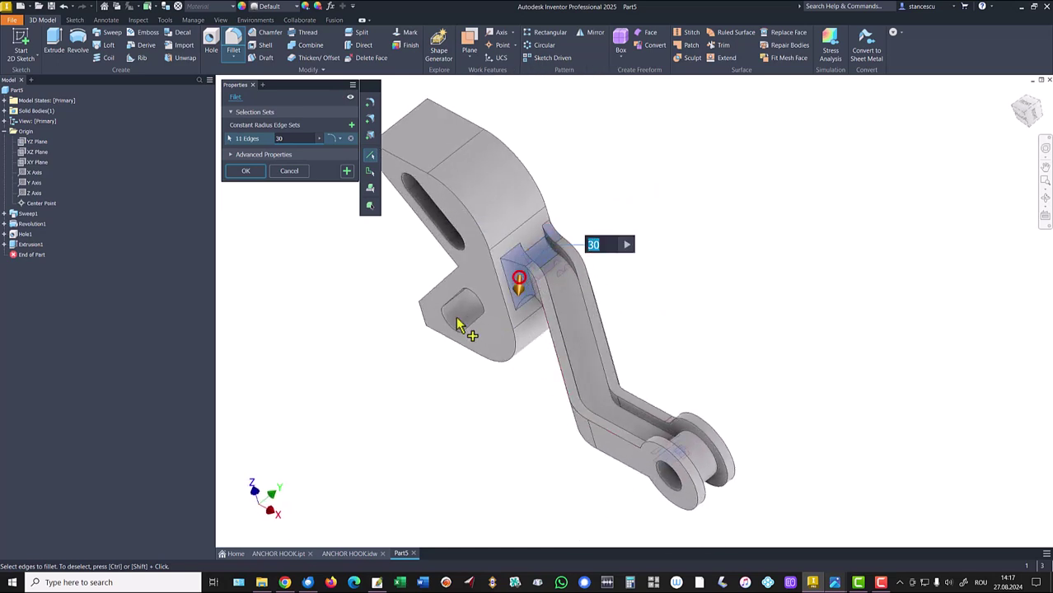
shift+middle_drag(422, 345, 430, 321)
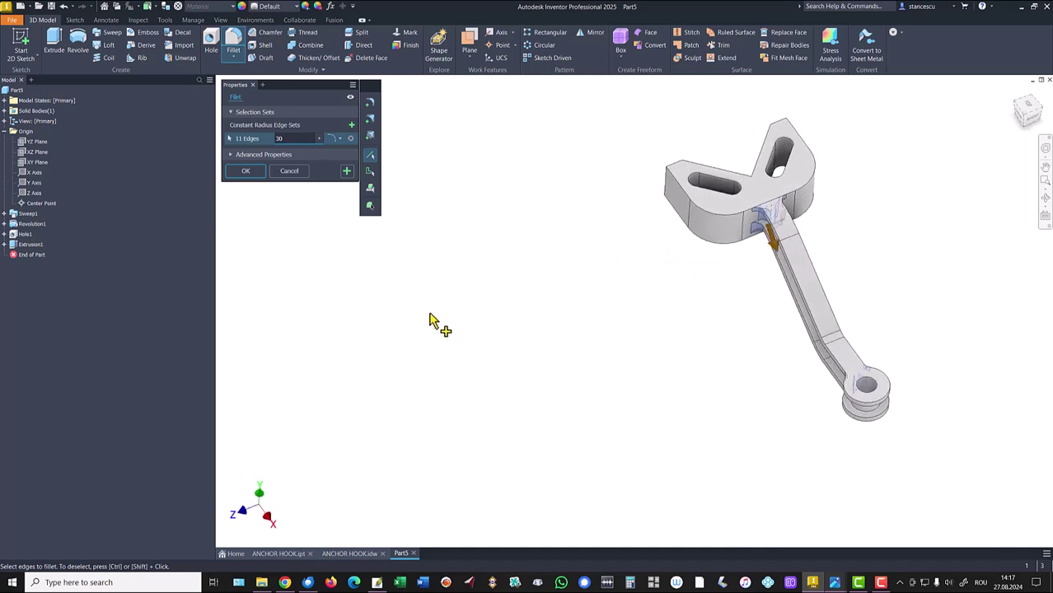
Apply the R30 fillet to all 11 edges and return to the home view
click(244, 171)
click(391, 260)
key(F6)
click(322, 264)
Update Part5's physical iProperties and copy its volume value, 16473007,244
click(4, 132)
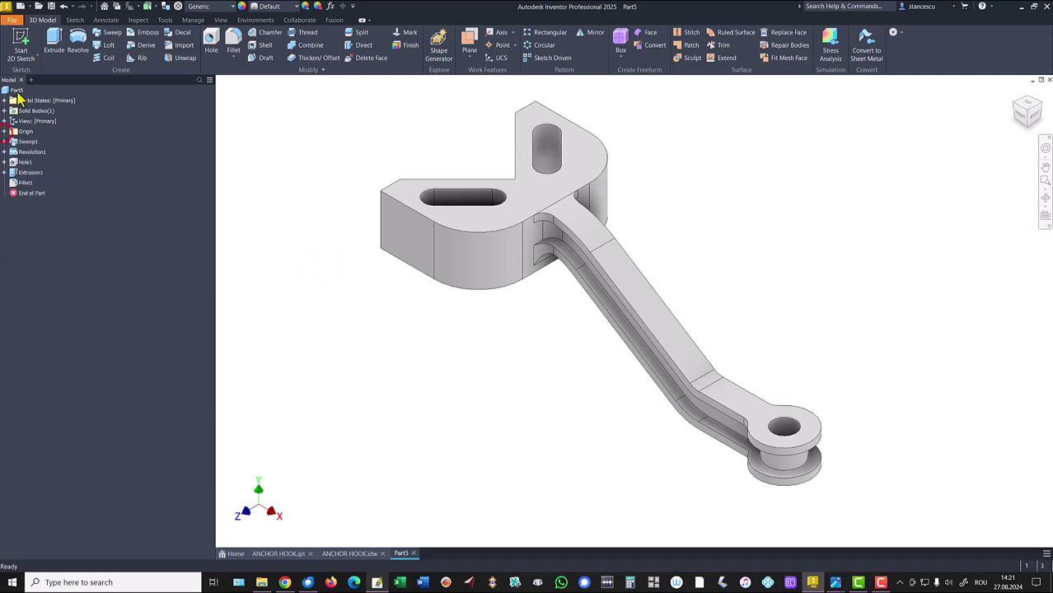
click(9, 92)
right_click(10, 92)
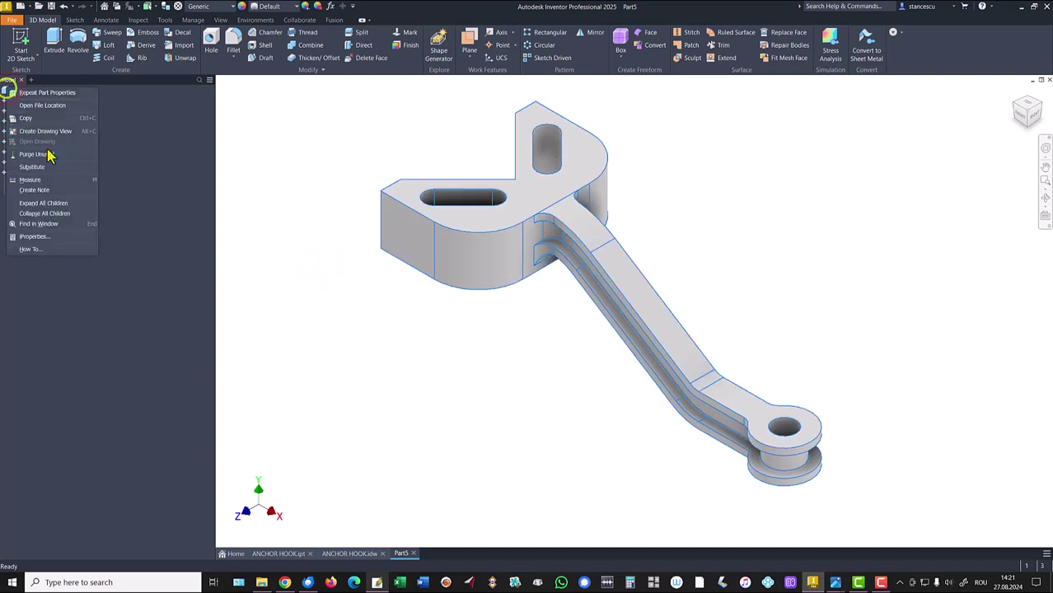
click(44, 238)
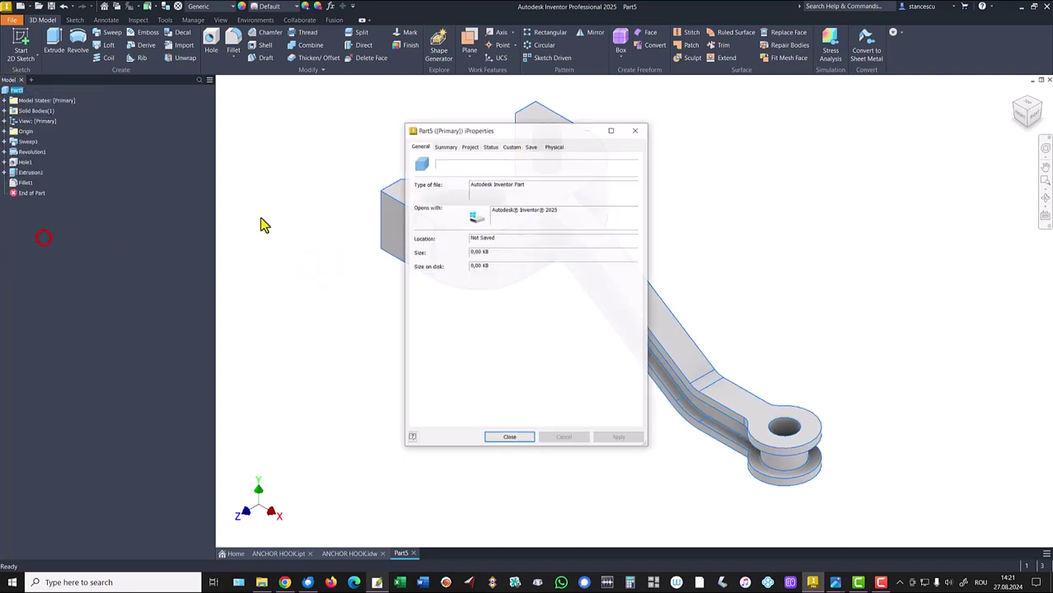
click(563, 147)
click(610, 169)
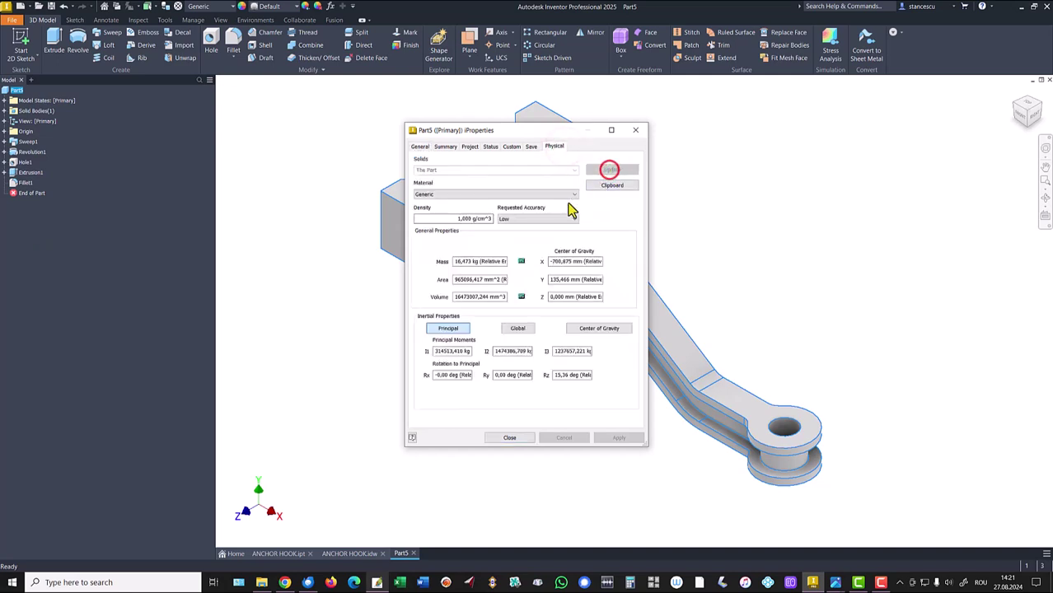
double_click(486, 300)
key(ctrl+c)
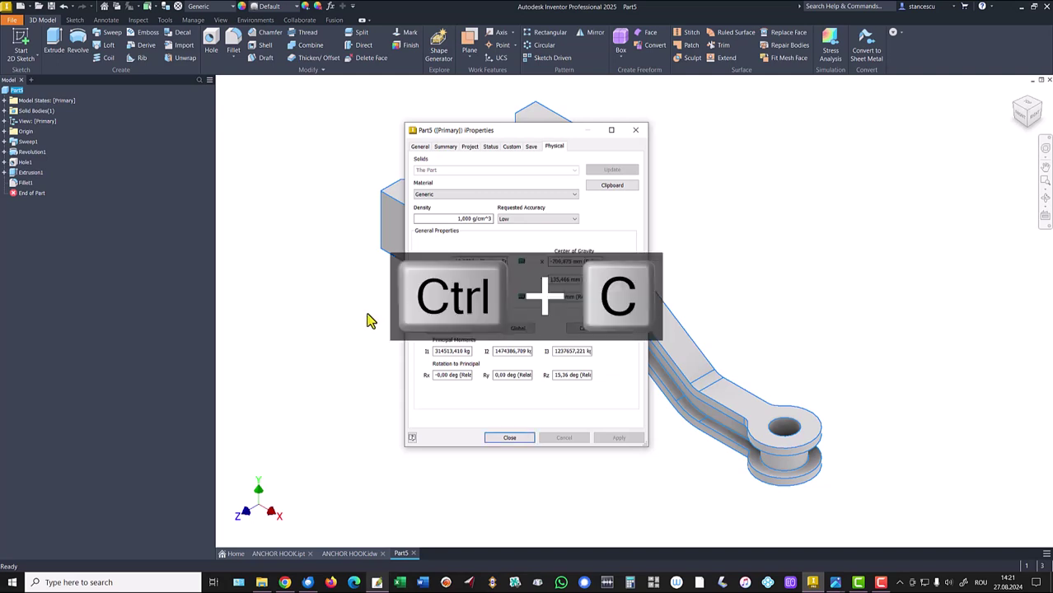
click(504, 438)
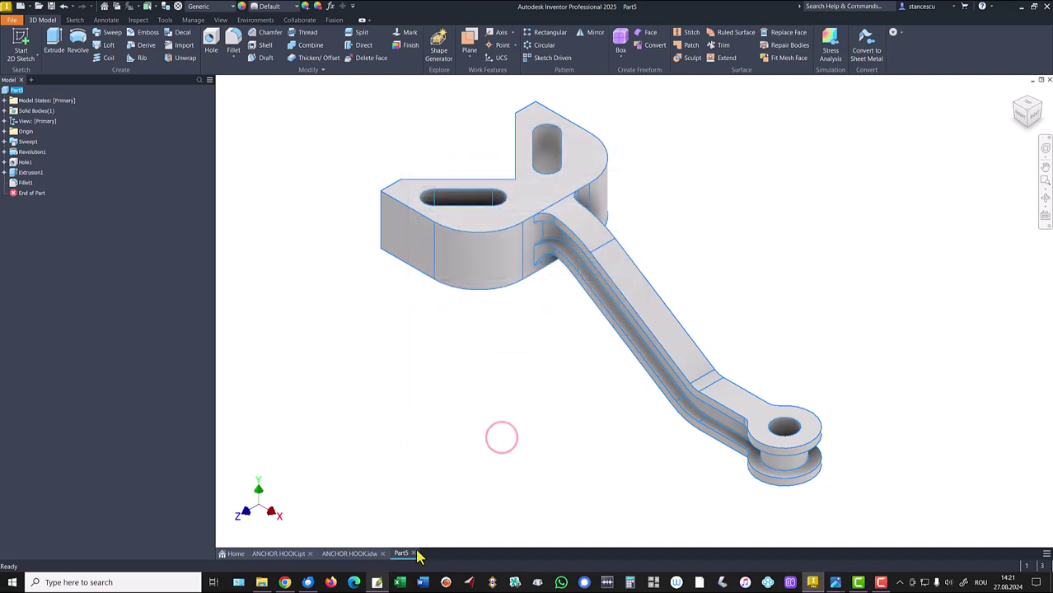
In ANCHOR HOOK.idw, replace the note's old volume 16474510,792 mm^3 with 16473007,244
click(350, 553)
click(860, 490)
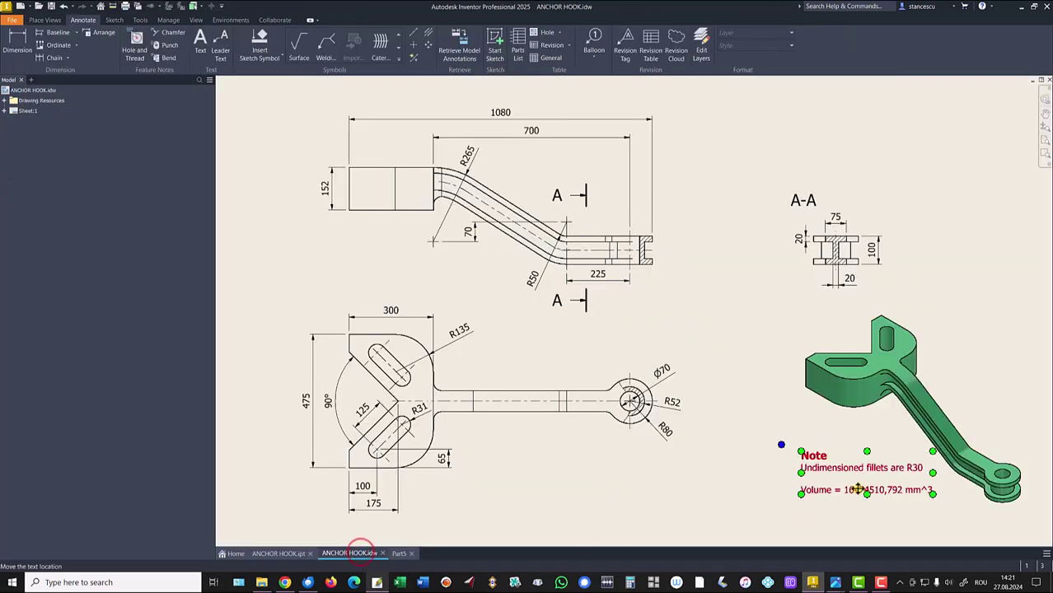
double_click(873, 489)
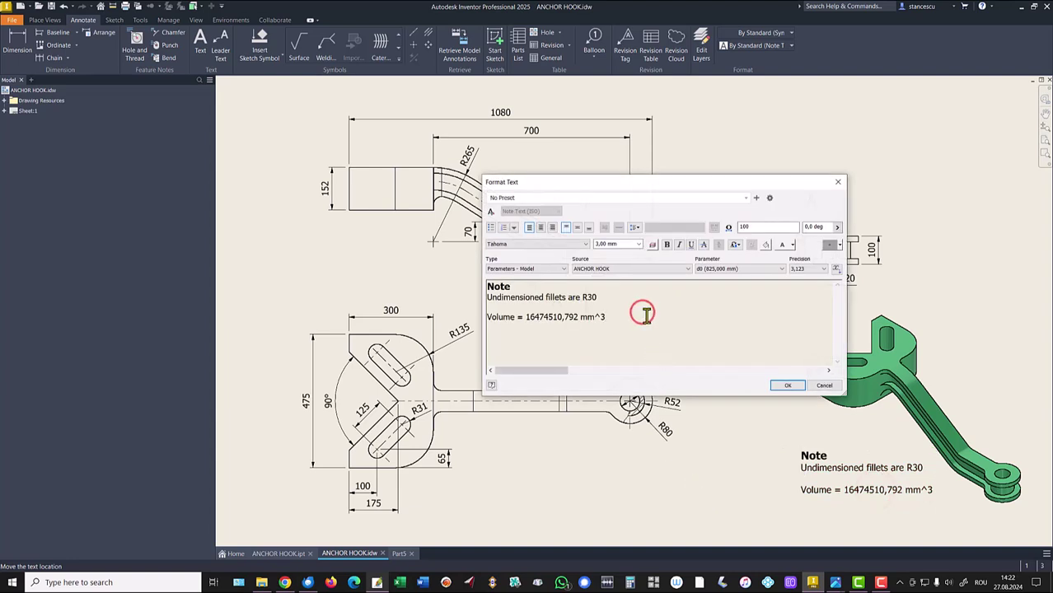
key(Return)
key(ctrl+v)
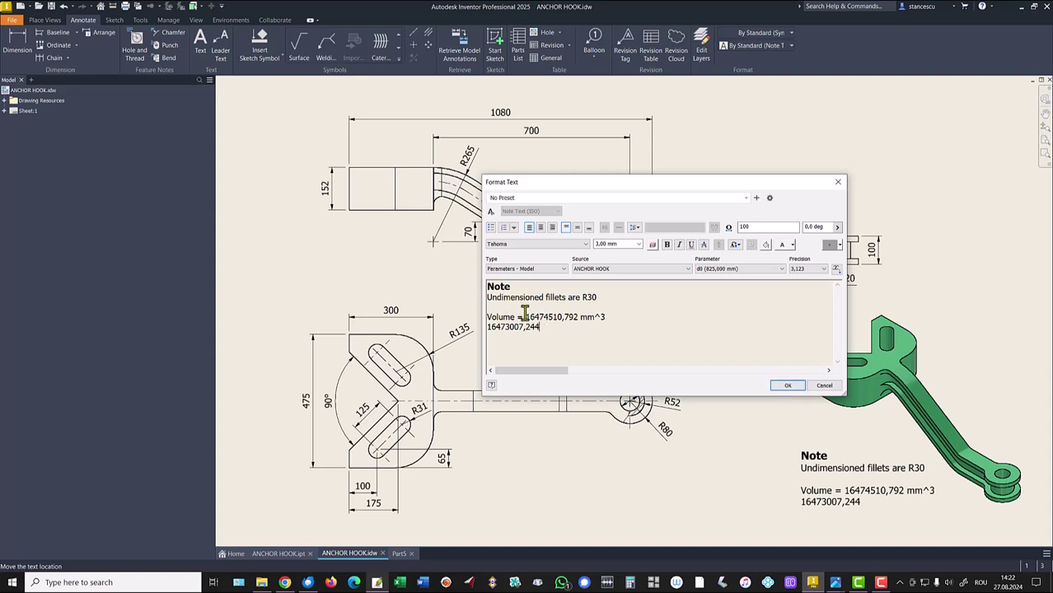
drag(524, 316, 614, 318)
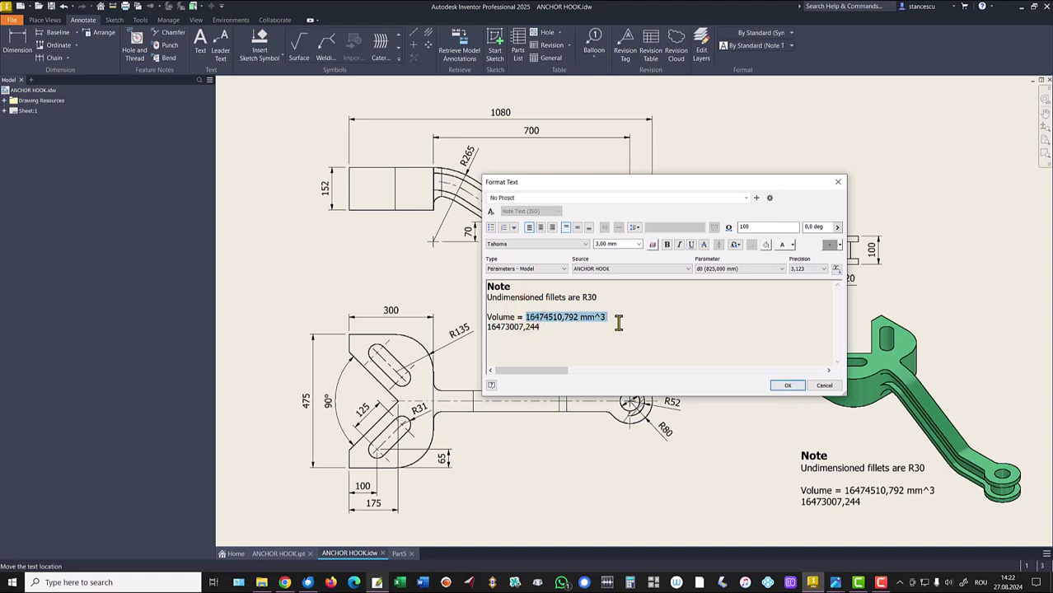
key(Delete)
key(Delete)
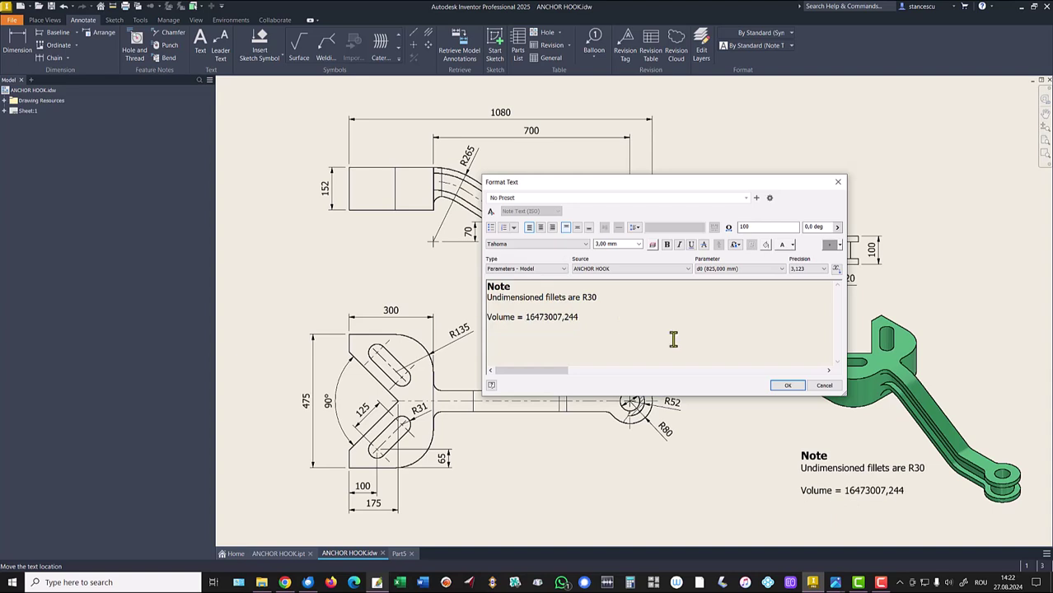
click(789, 387)
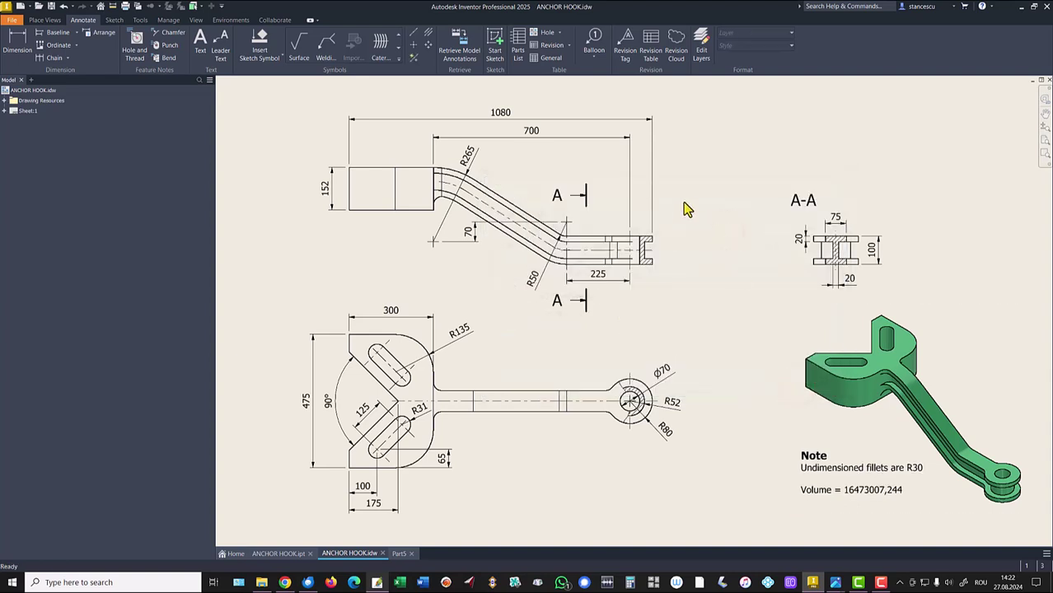
Set Part5's material to Steel, Carbon
click(399, 553)
click(223, 8)
scroll(204, 174, down, 2)
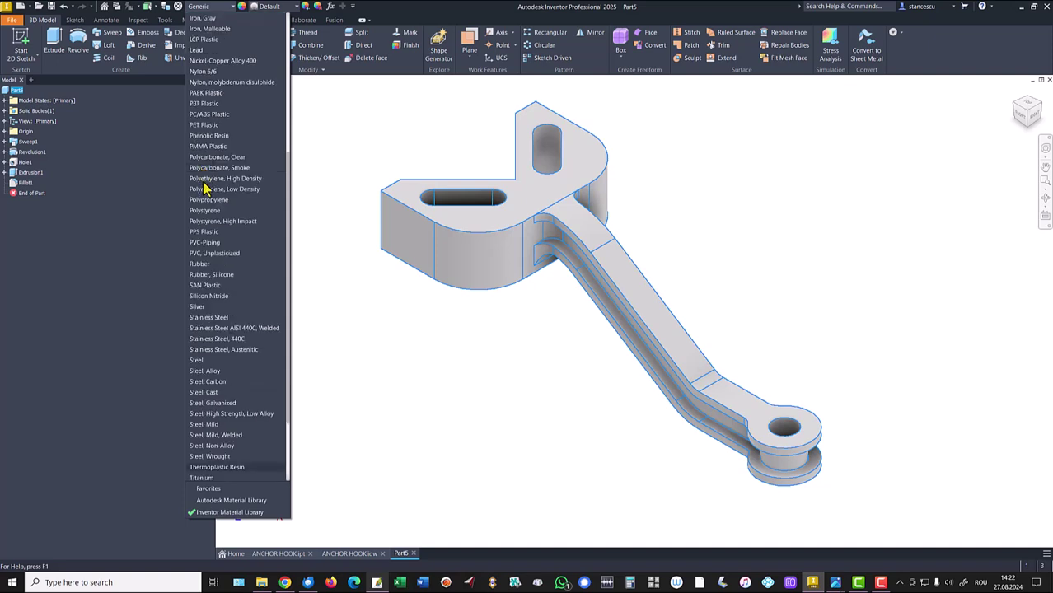
click(211, 384)
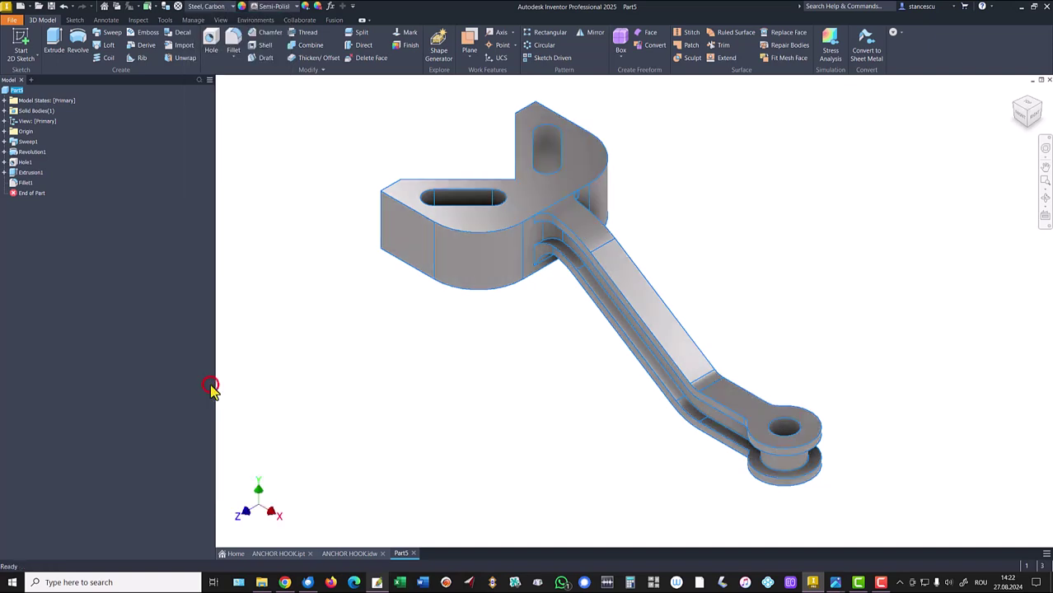
Use Default Lights and Shaded display, and apply the Smooth - Dark Sea Green appearance
click(217, 21)
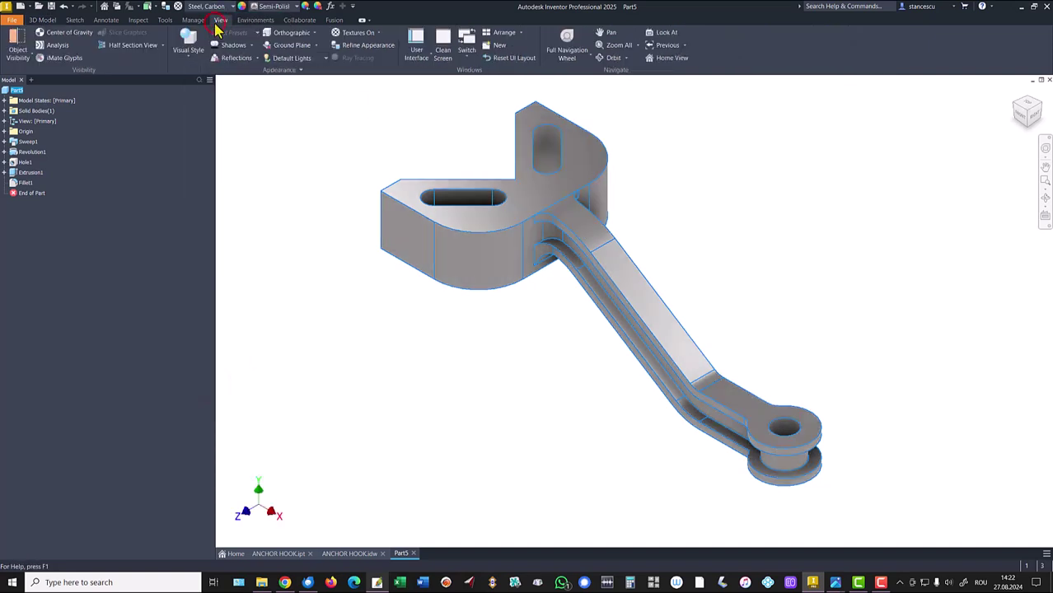
click(293, 59)
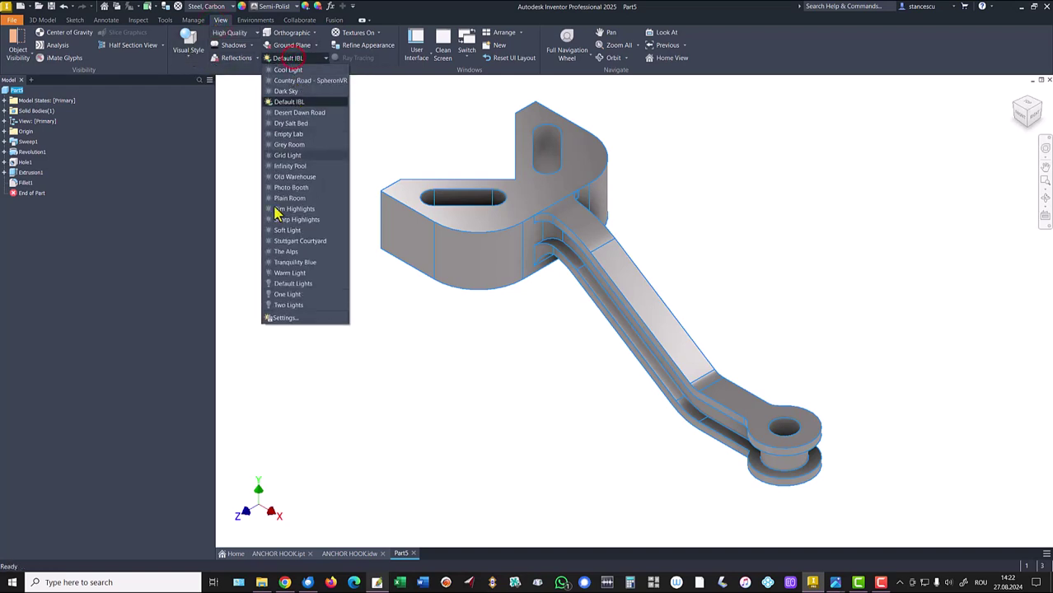
click(299, 284)
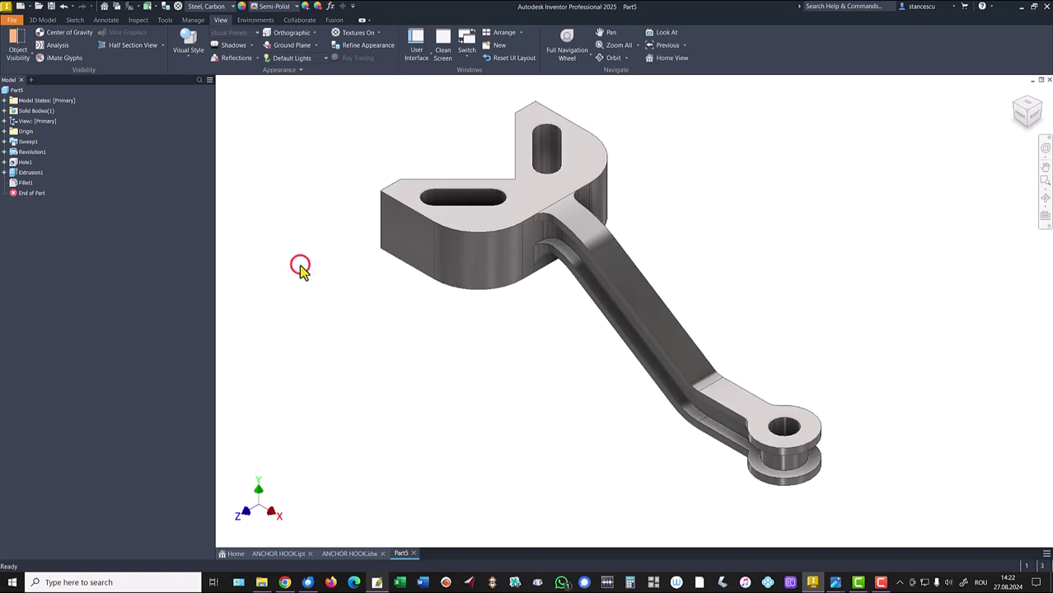
click(188, 43)
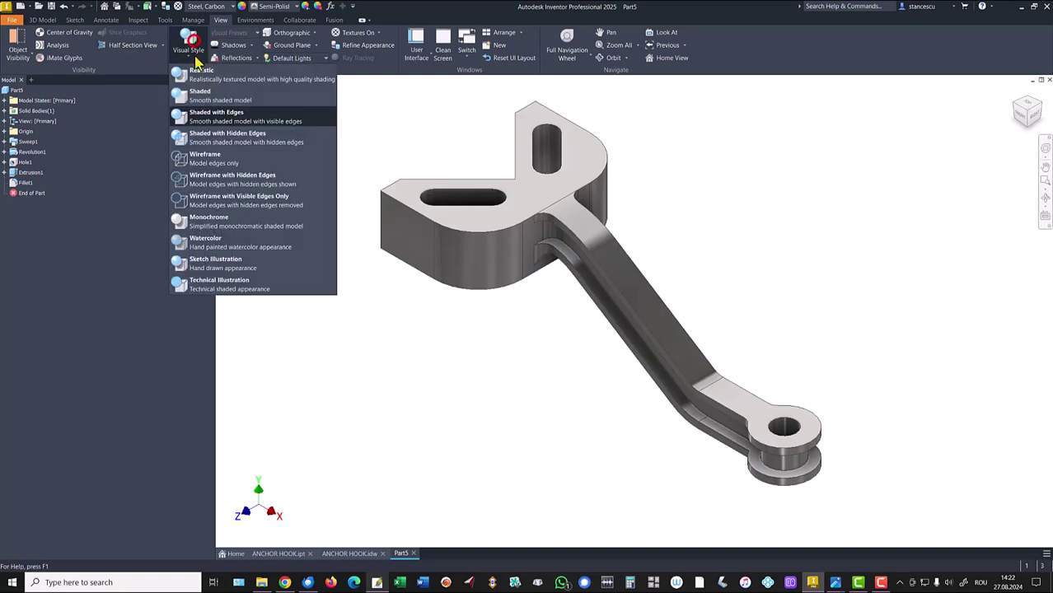
click(201, 94)
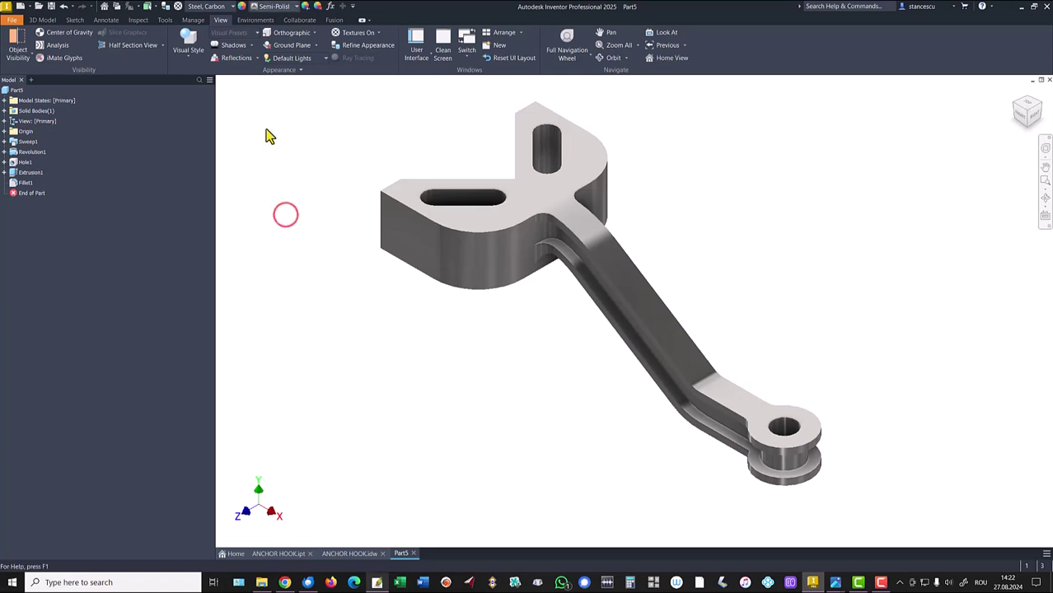
click(274, 6)
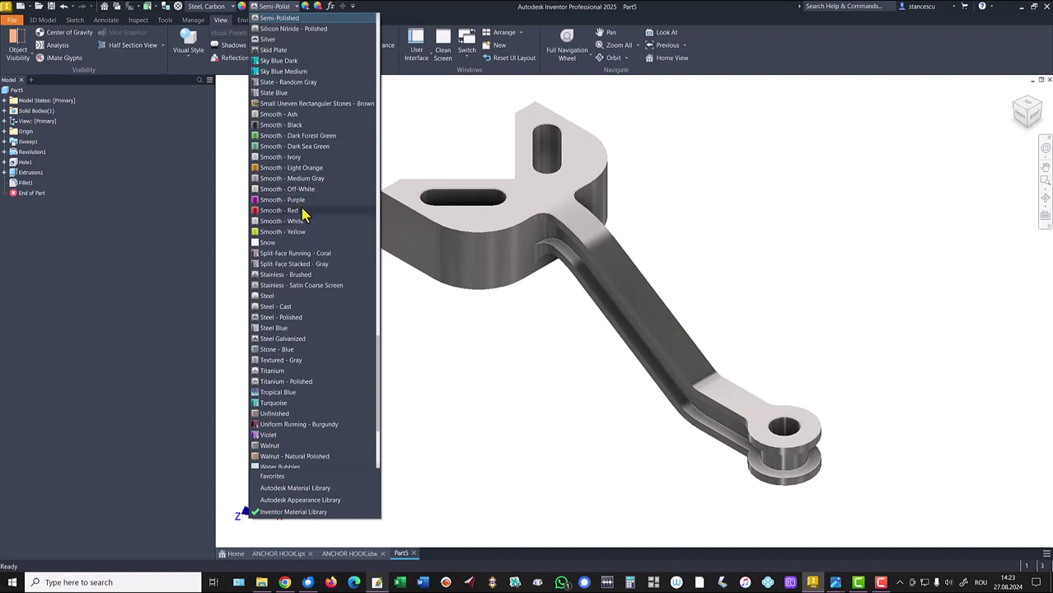
click(313, 147)
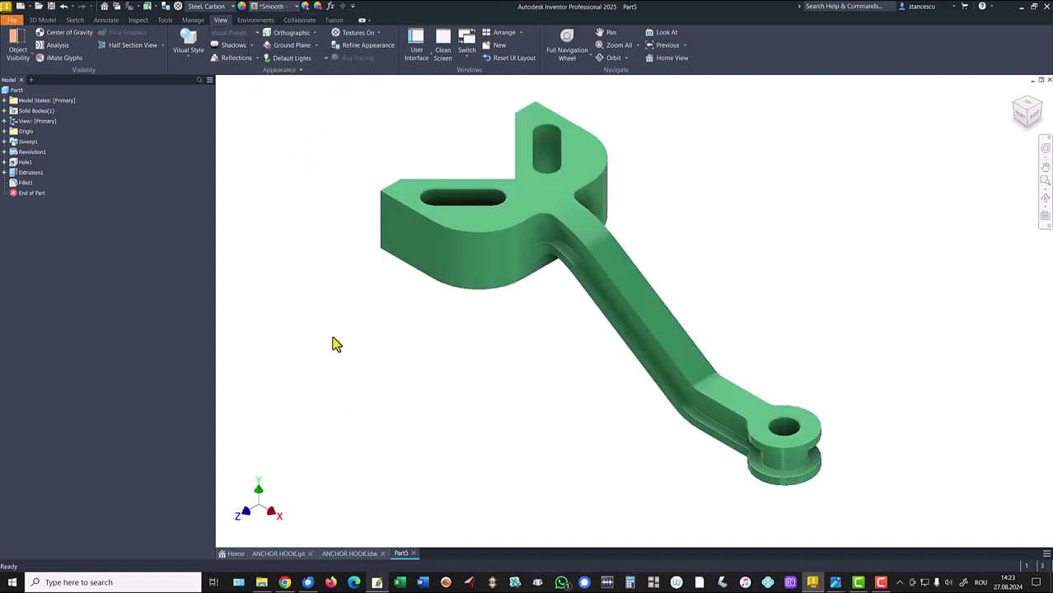